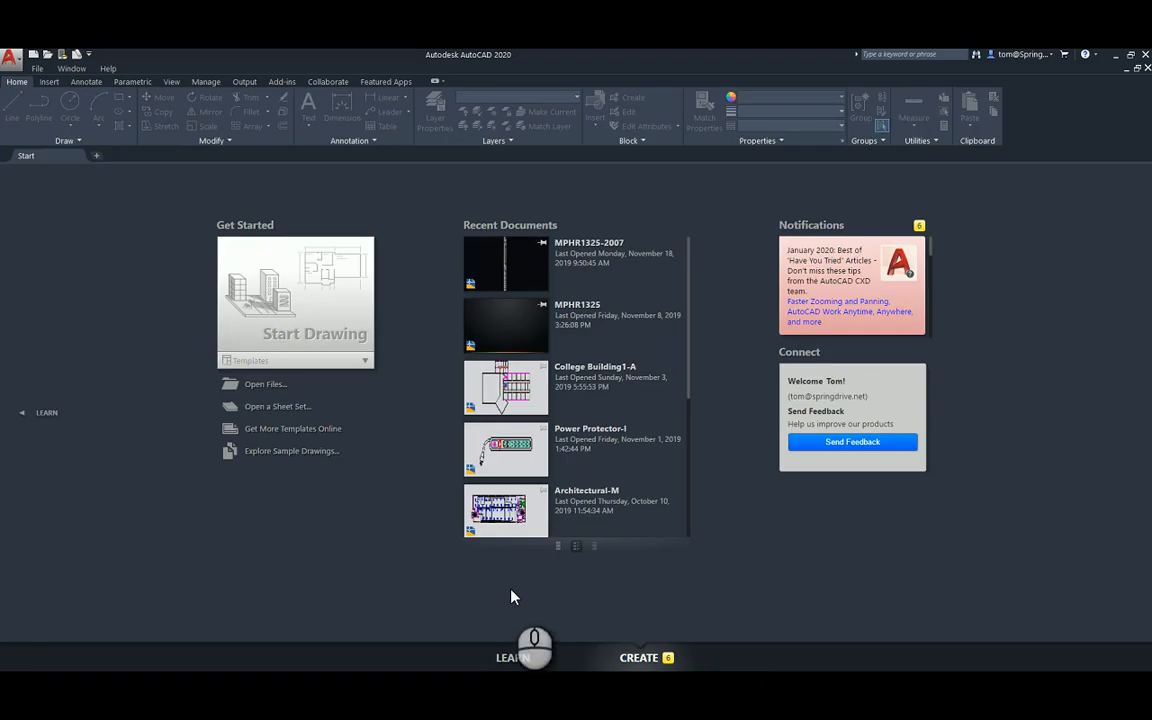
Start a new blank drawing and check its list of layers
{"action": "left_click", "coordinate": [300, 327]}
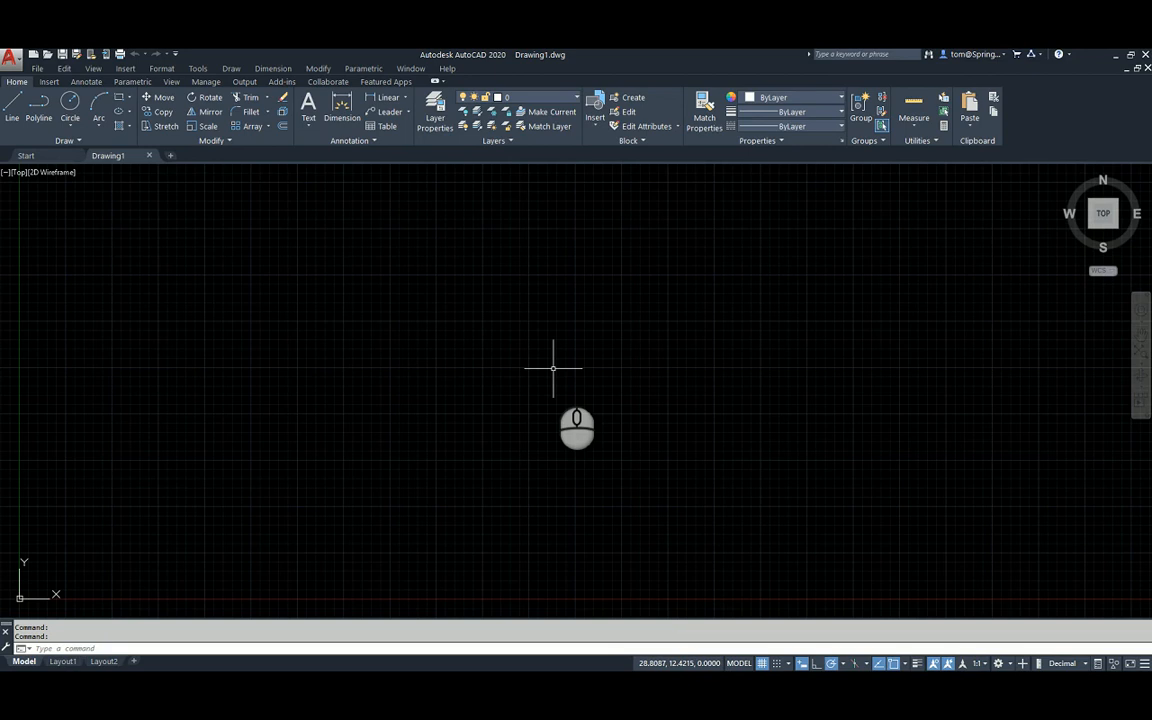
{"action": "left_click", "coordinate": [577, 101]}
{"action": "left_click", "coordinate": [577, 101]}
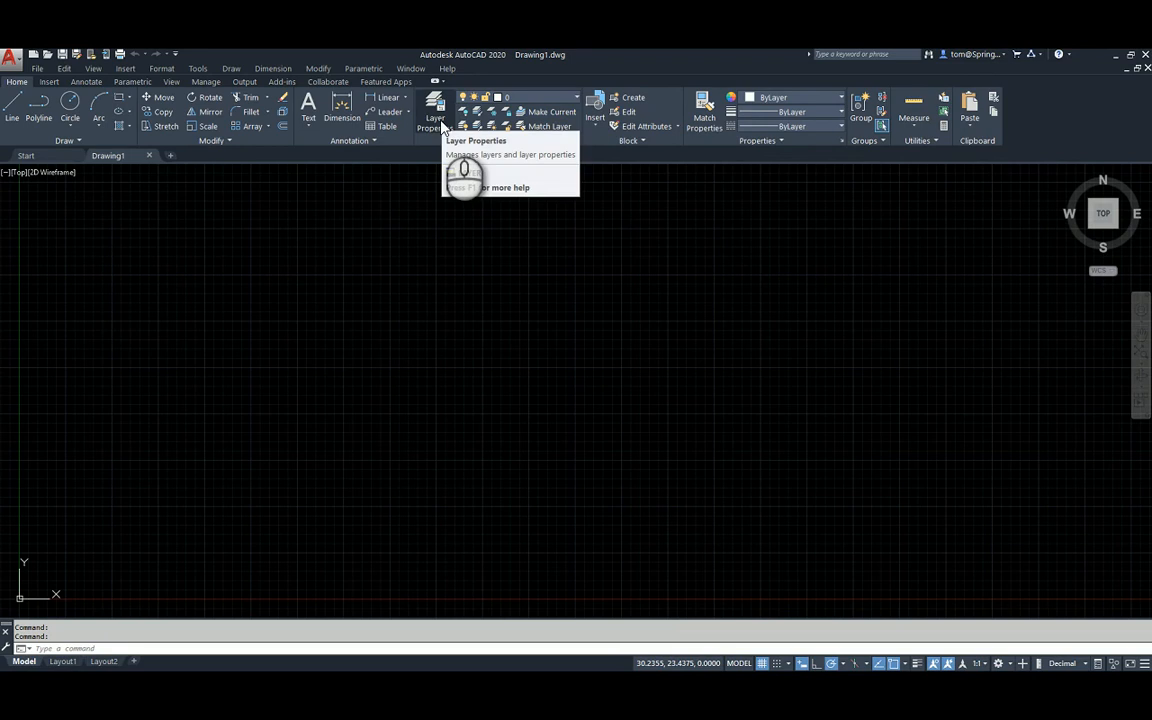
Create two new layers named OBJECT and DIMENSIONS
{"action": "left_click", "coordinate": [436, 116]}
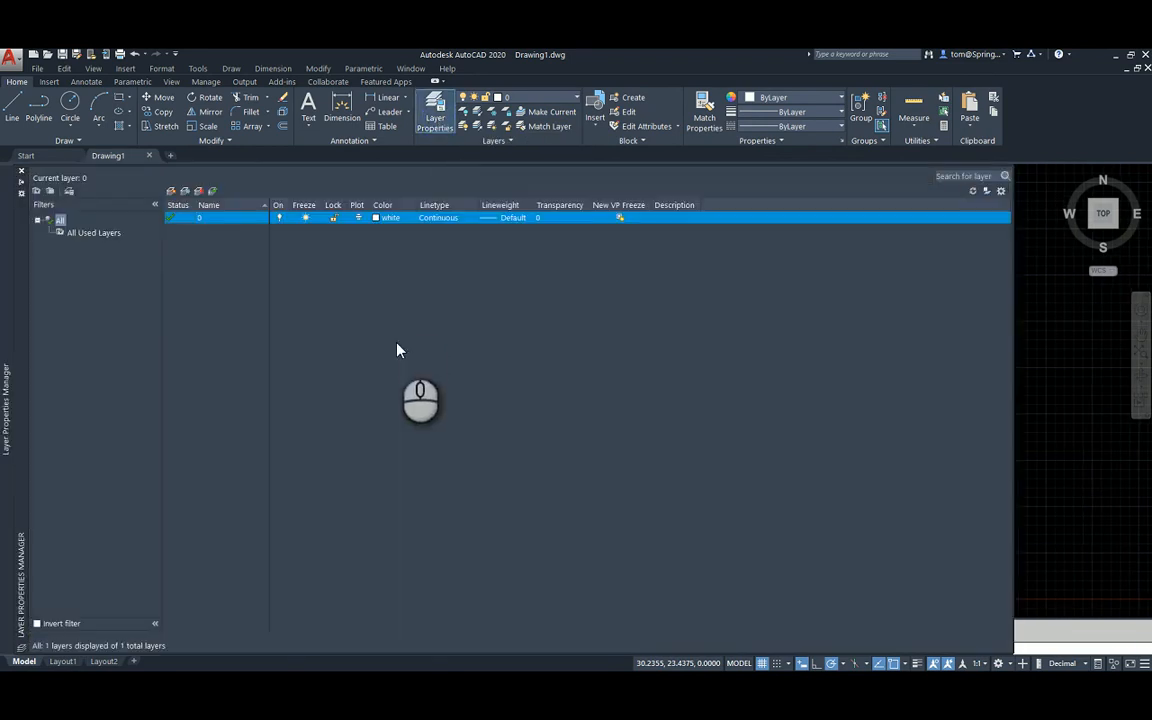
{"action": "left_click", "coordinate": [171, 191]}
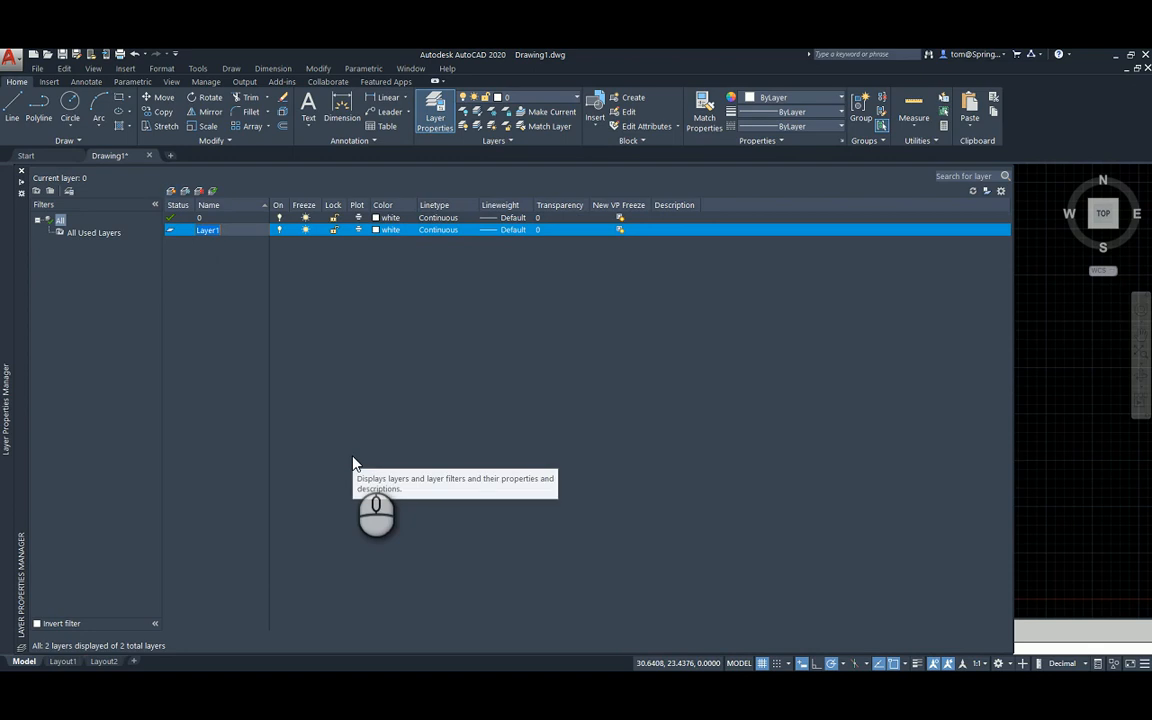
{"action": "type", "text": "c"}
{"action": "key", "text": "alt+n"}
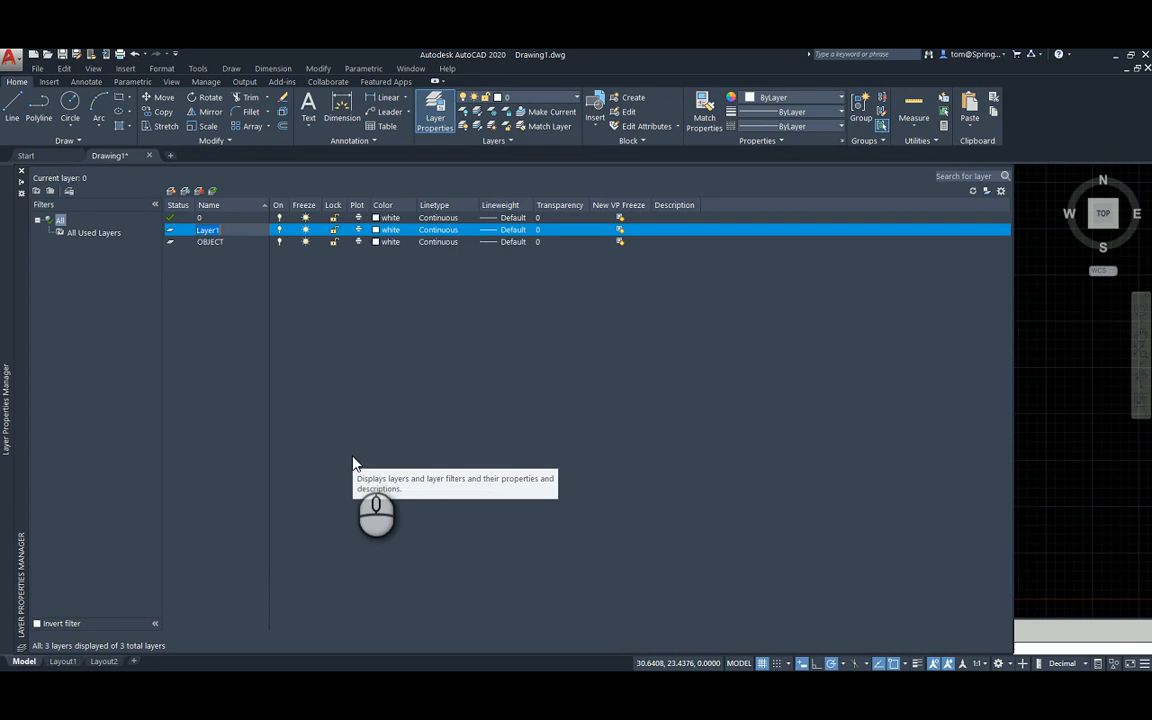
{"action": "type", "text": "DIMENSIONS"}
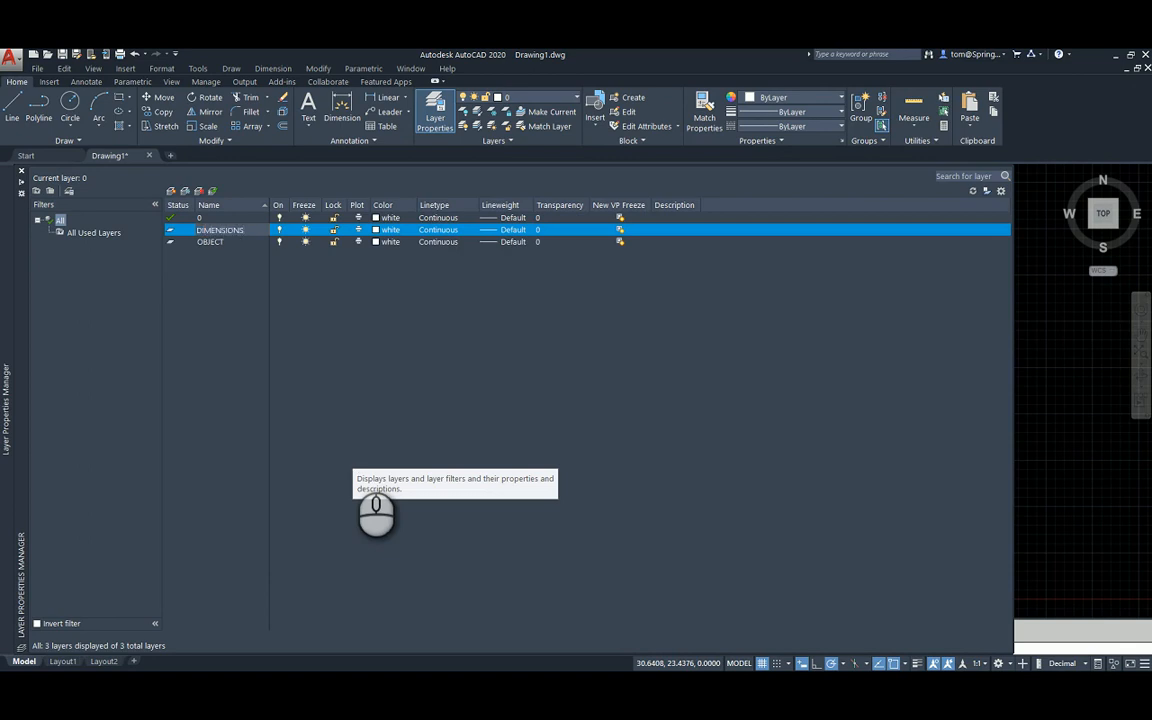
Set the OBJECT layer's color to cyan and the DIMENSIONS layer's color to red
{"action": "left_click", "coordinate": [378, 242]}
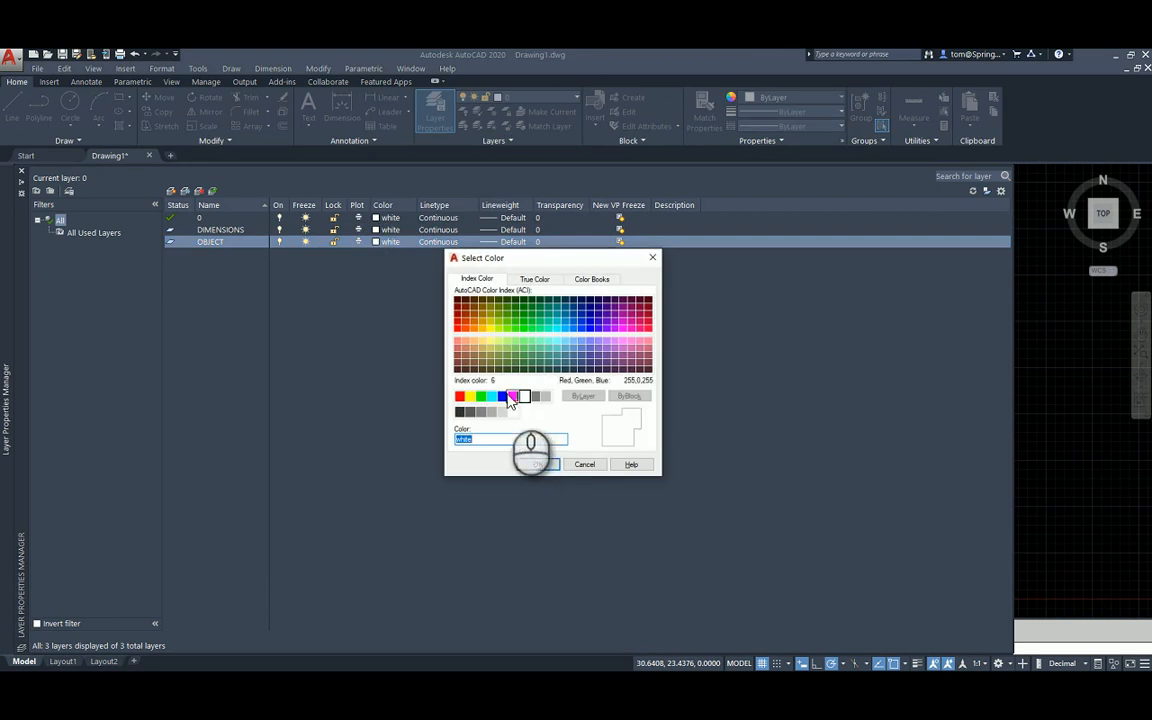
{"action": "left_click", "coordinate": [497, 398]}
{"action": "left_click", "coordinate": [536, 464]}
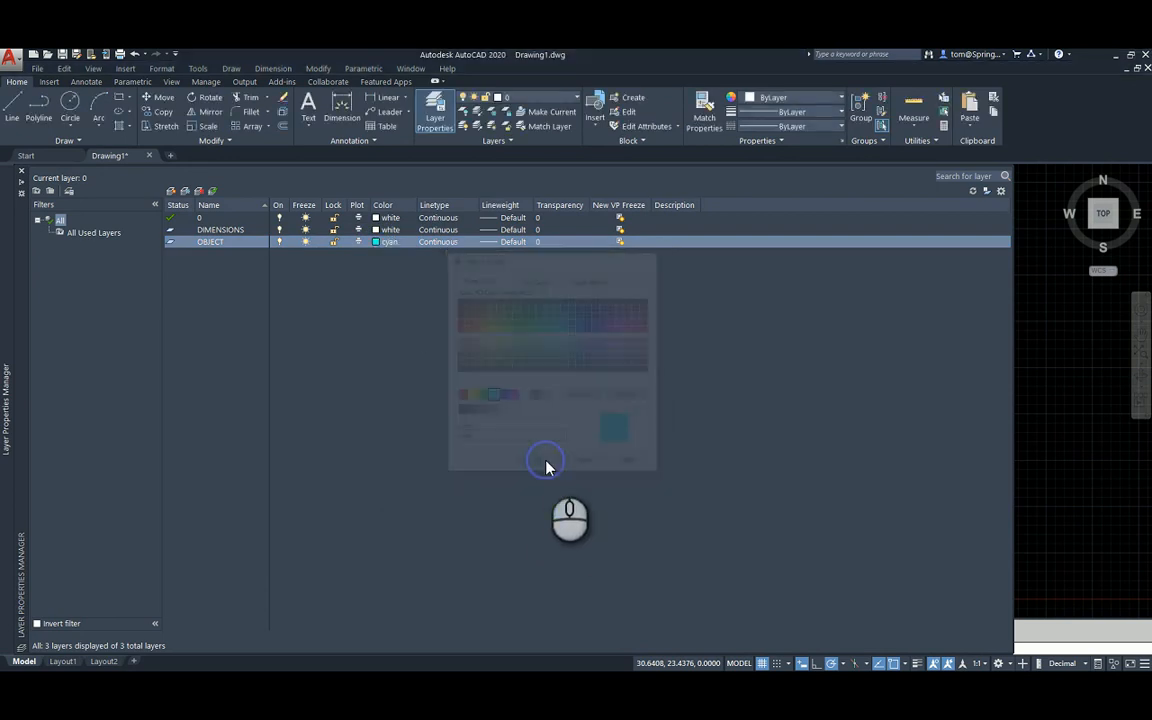
{"action": "left_click", "coordinate": [384, 230]}
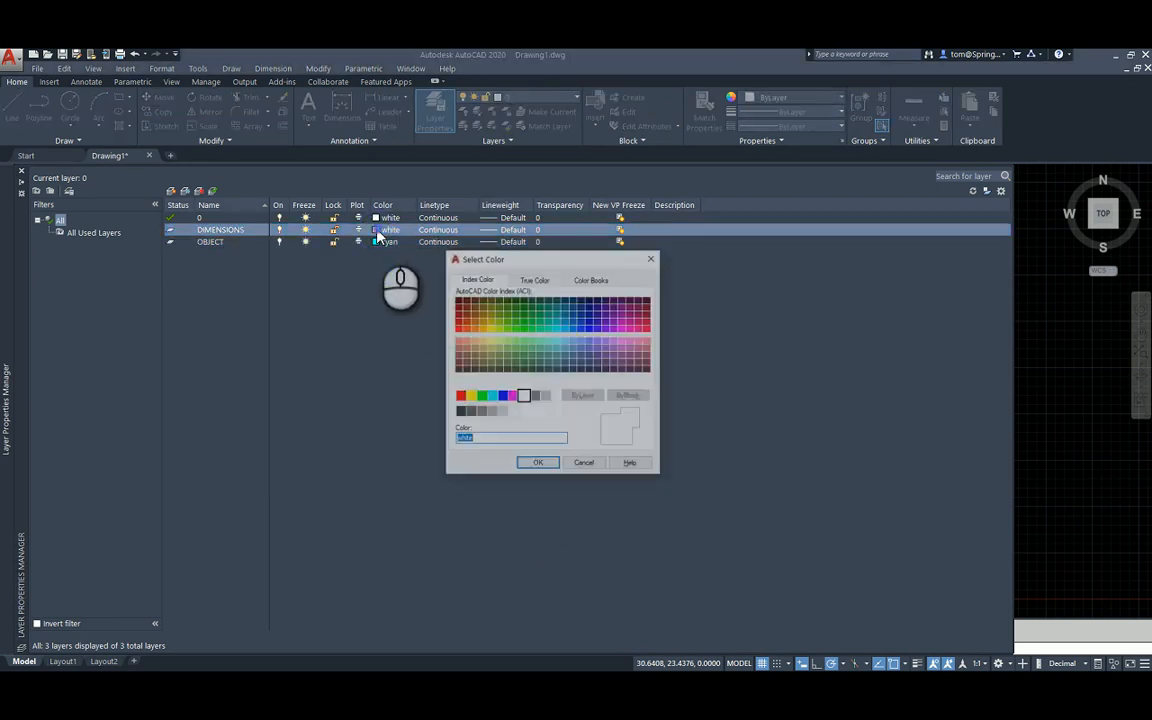
{"action": "left_click", "coordinate": [459, 396]}
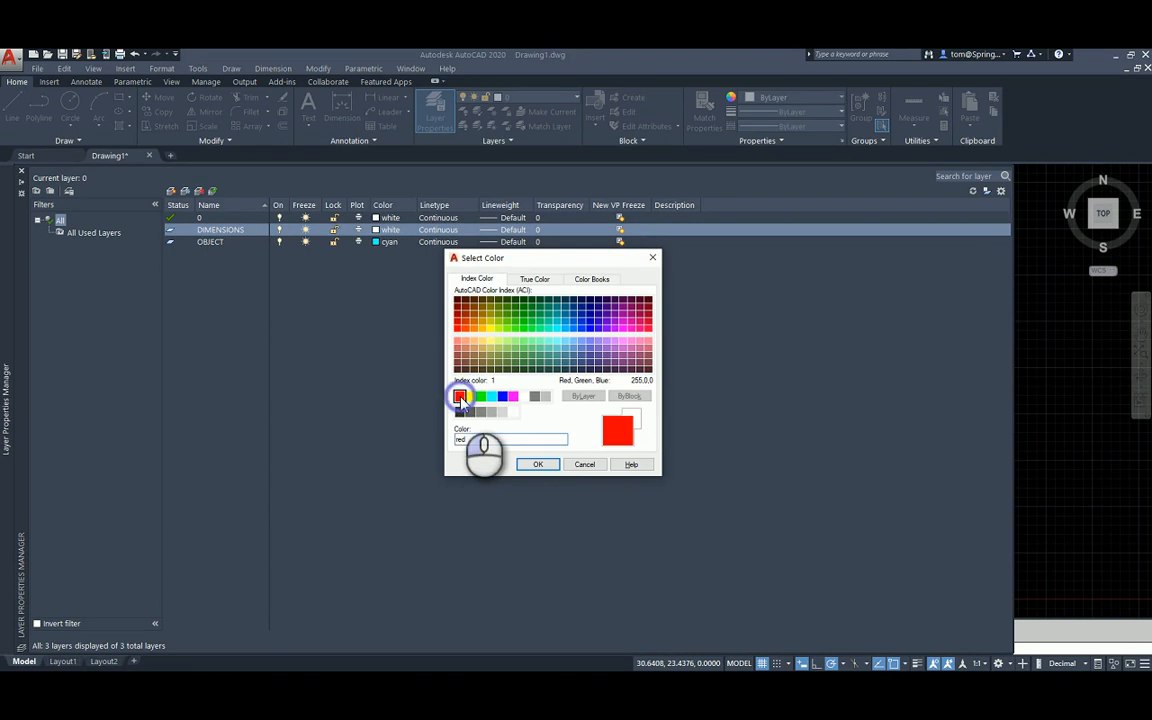
{"action": "left_click", "coordinate": [549, 466]}
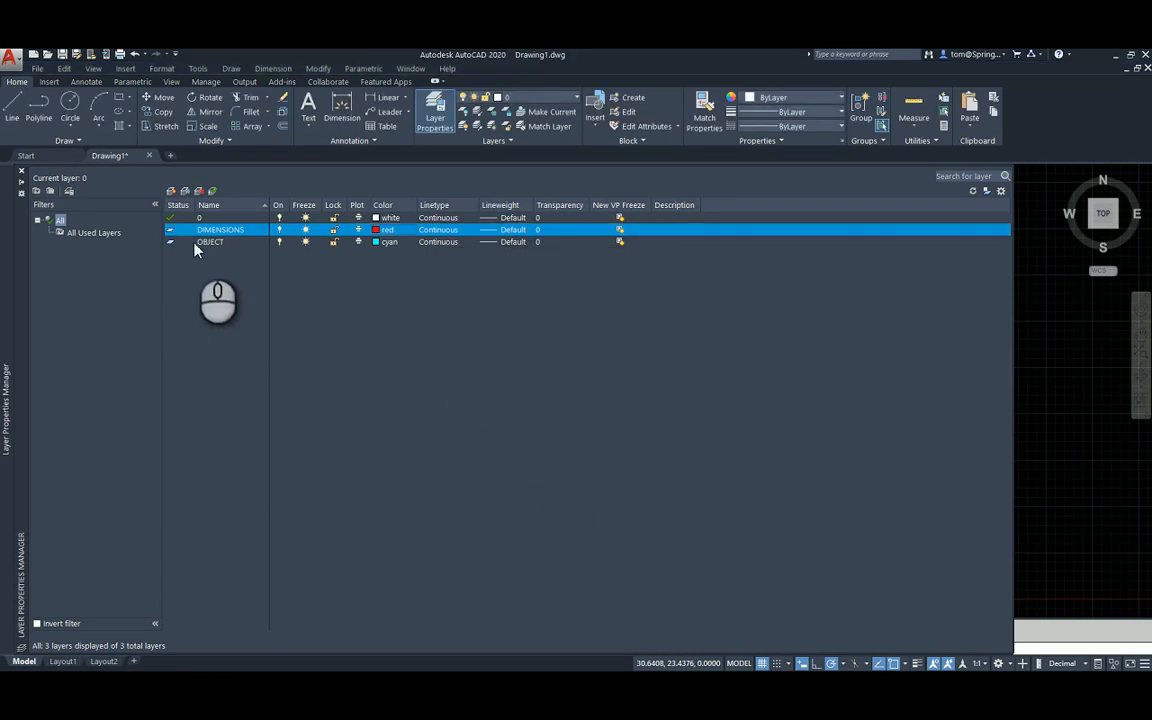
Make OBJECT the current layer and close the layer manager
{"action": "left_click", "coordinate": [207, 244]}
{"action": "double_click", "coordinate": [207, 244]}
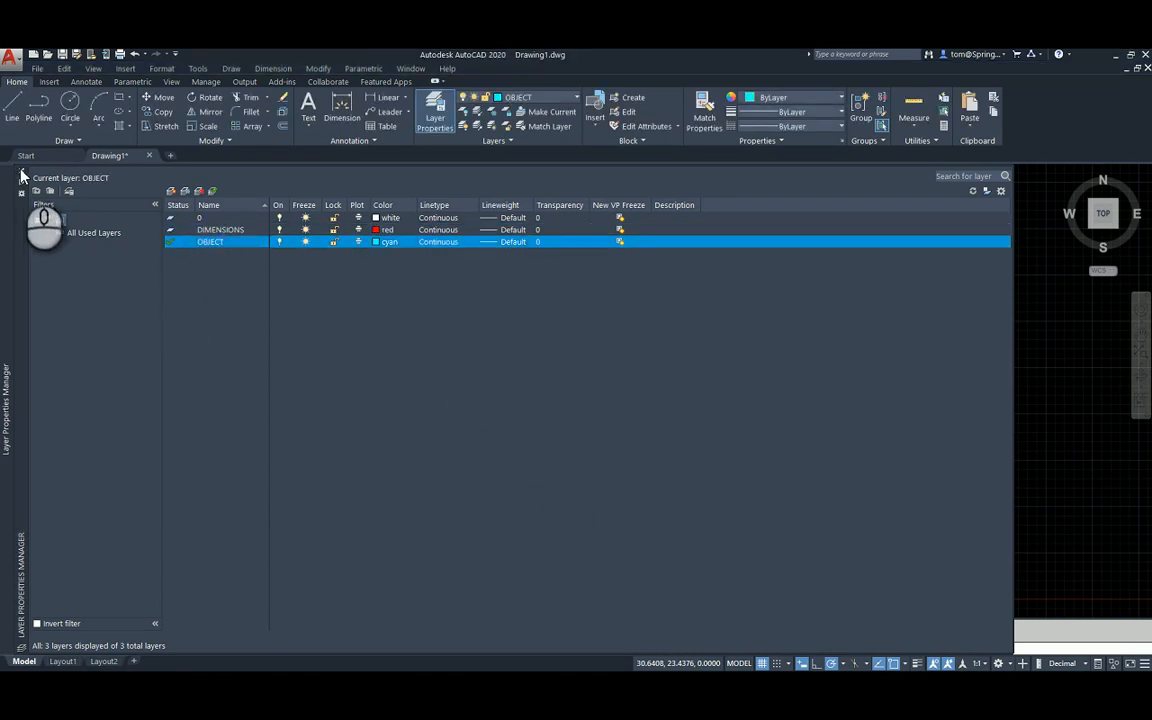
{"action": "left_click", "coordinate": [22, 175]}
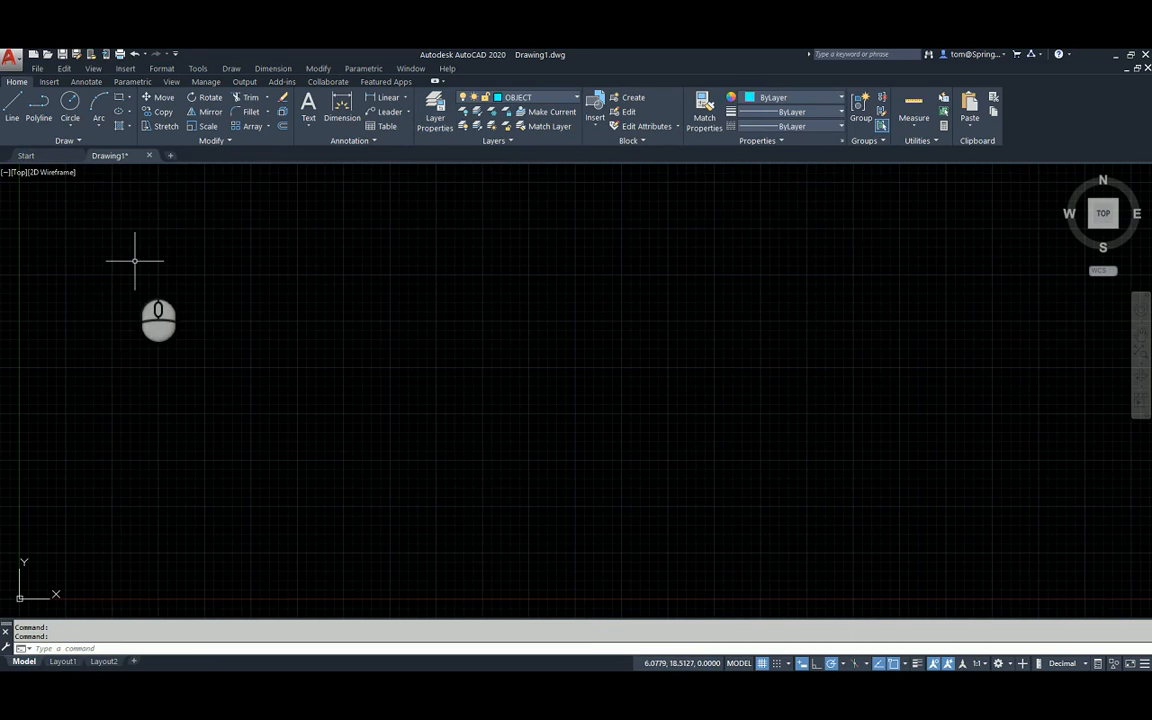
Draw a horizontal line 9.5 units long as the bottom edge of the plate
{"action": "left_click", "coordinate": [14, 112]}
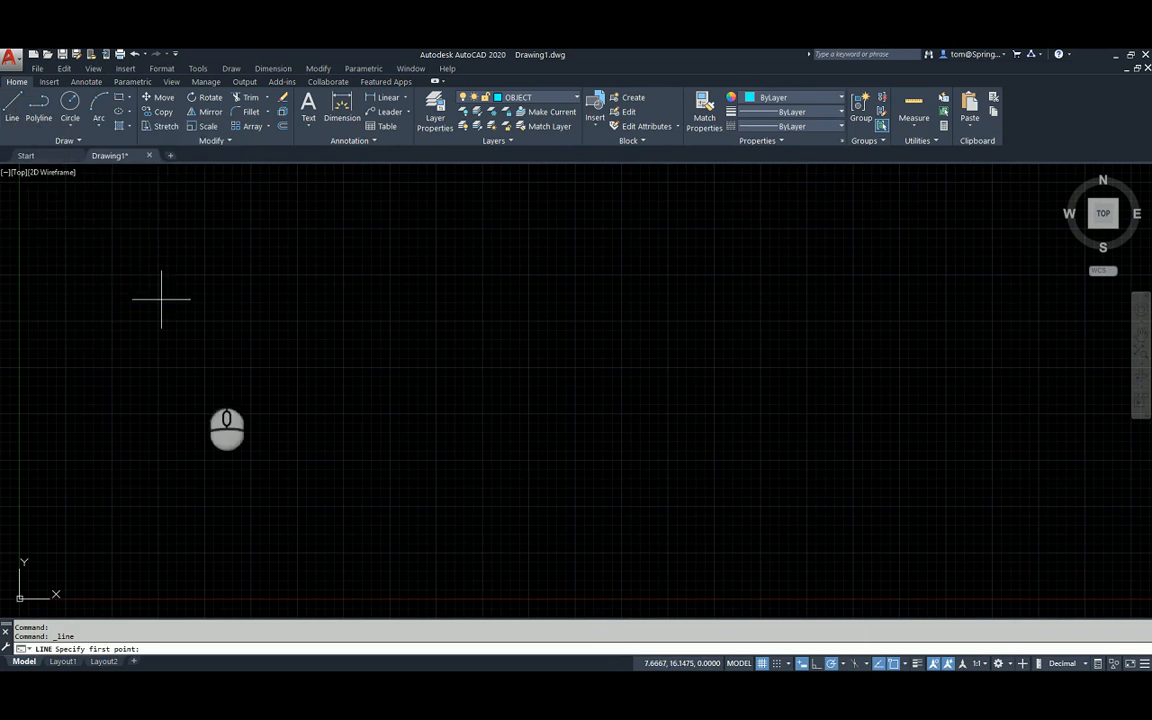
{"action": "left_click", "coordinate": [304, 495]}
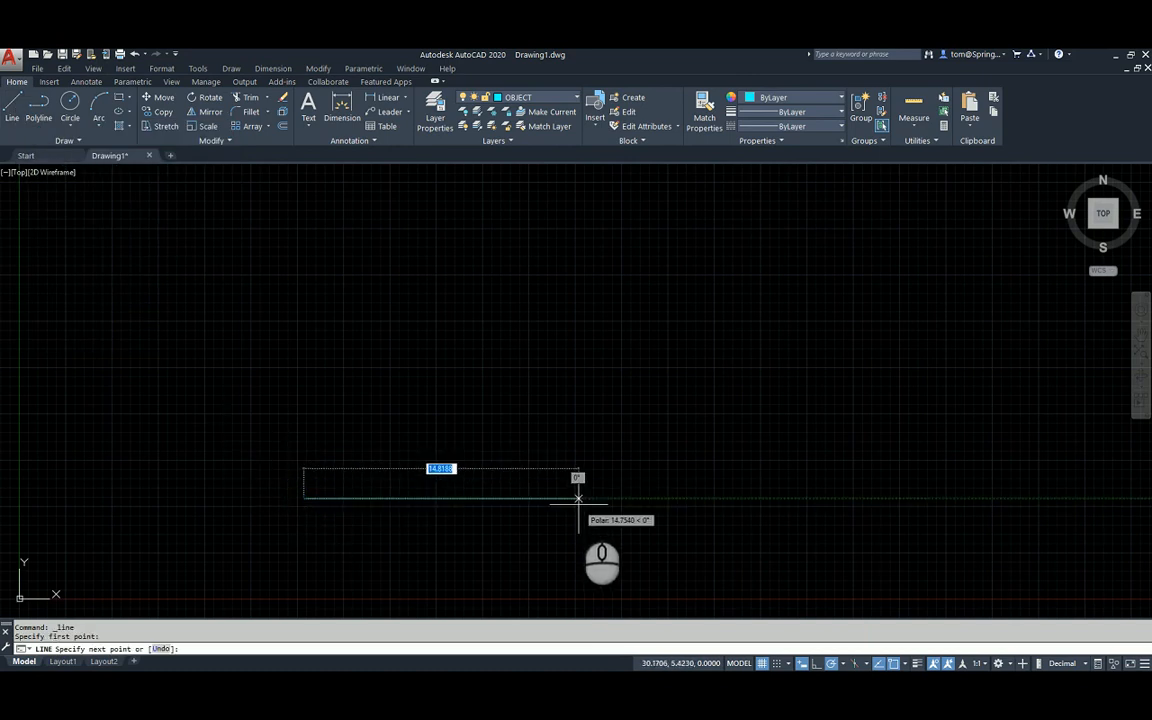
{"action": "type", "text": "9.5"}
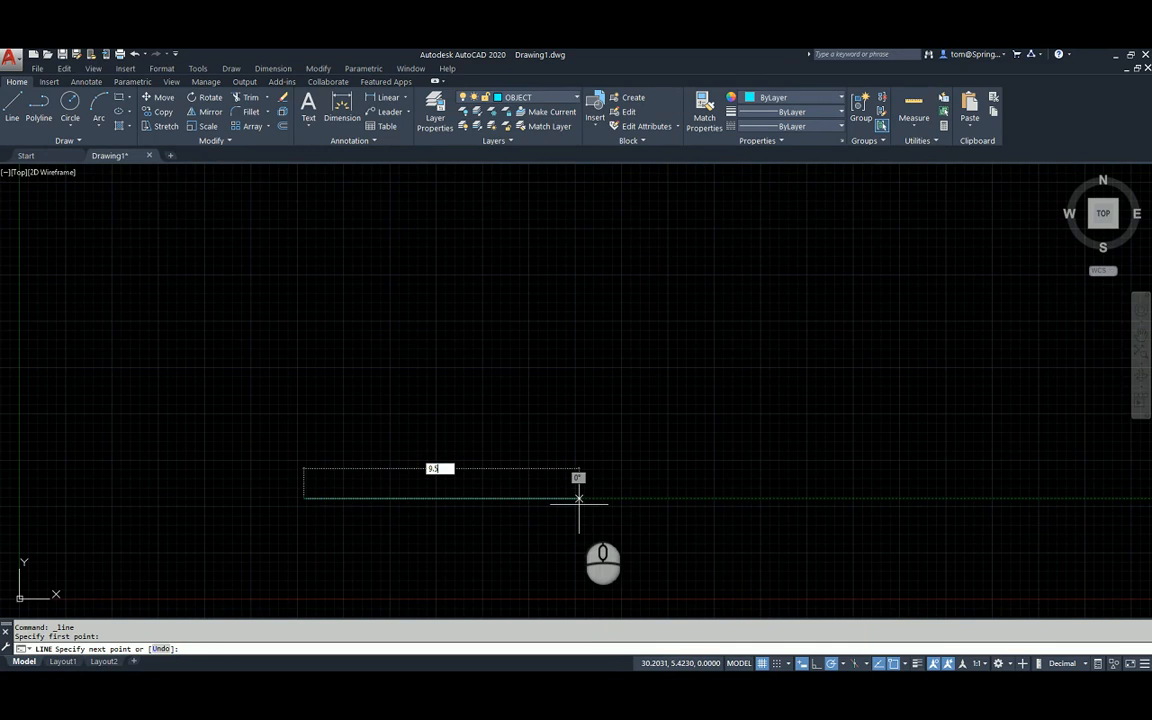
{"action": "key", "text": "Return"}
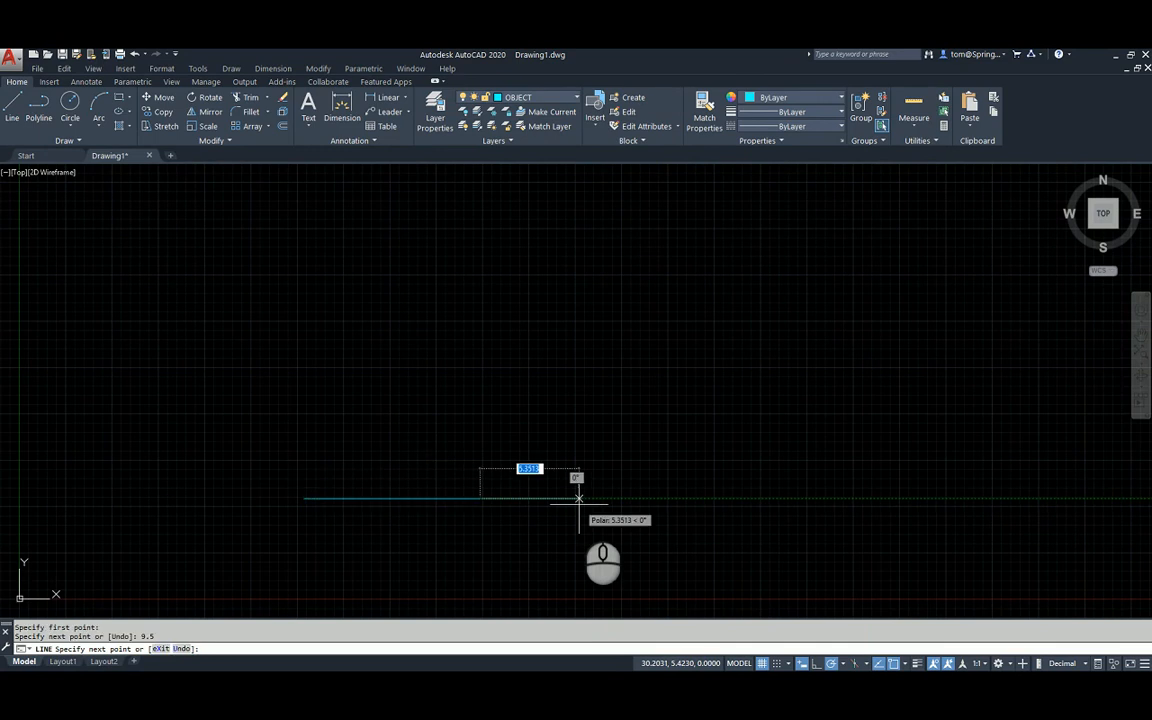
{"action": "key", "text": "Escape"}
Draw a vertical line 3.5 units long upward from the left endpoint of the bottom line
{"action": "right_click", "coordinate": [419, 440]}
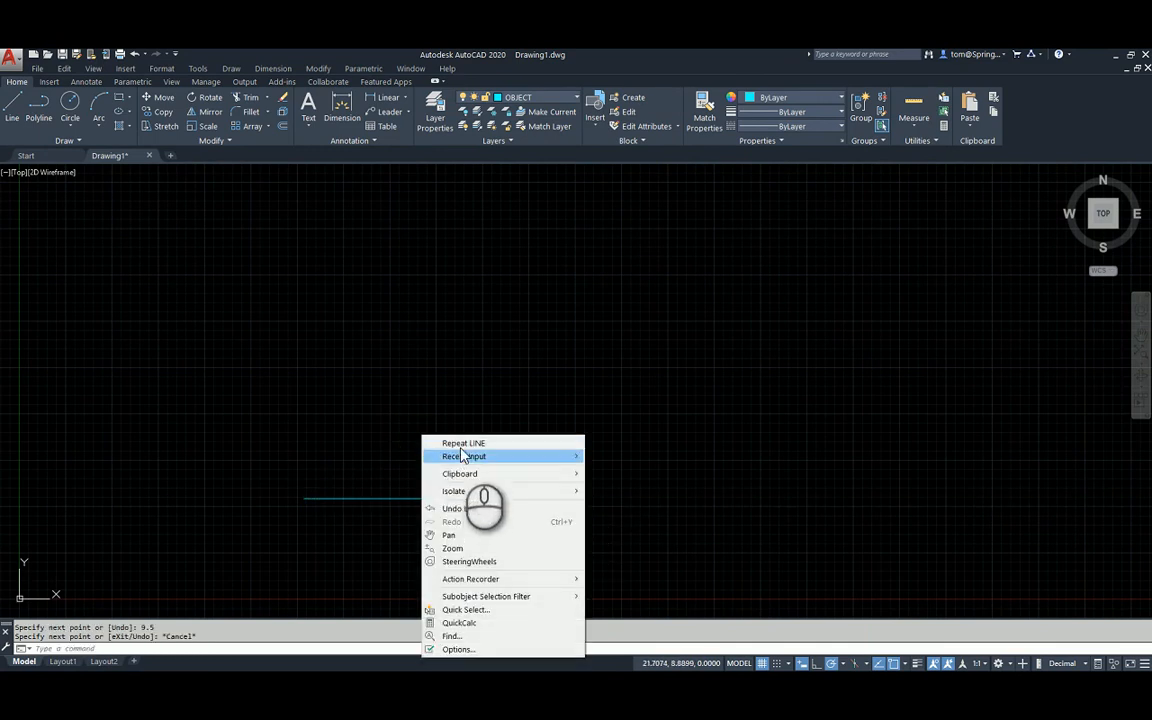
{"action": "left_click", "coordinate": [457, 443]}
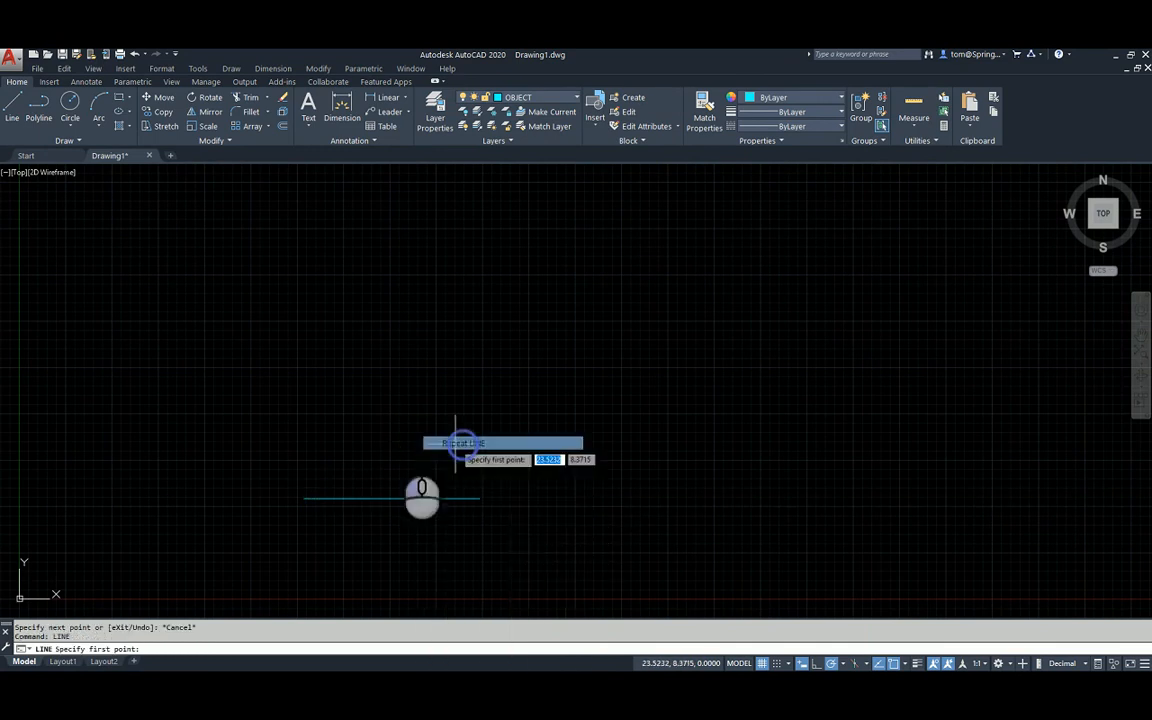
{"action": "left_click", "coordinate": [304, 498]}
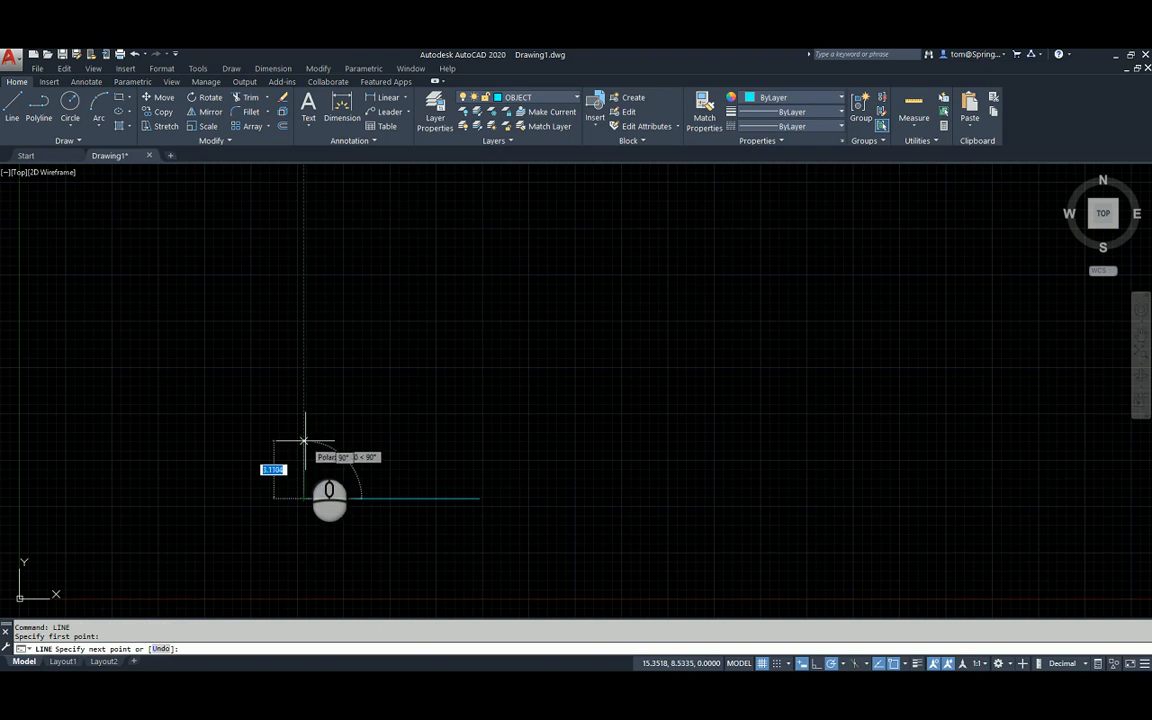
{"action": "type", "text": "3.5"}
{"action": "key", "text": "Return"}
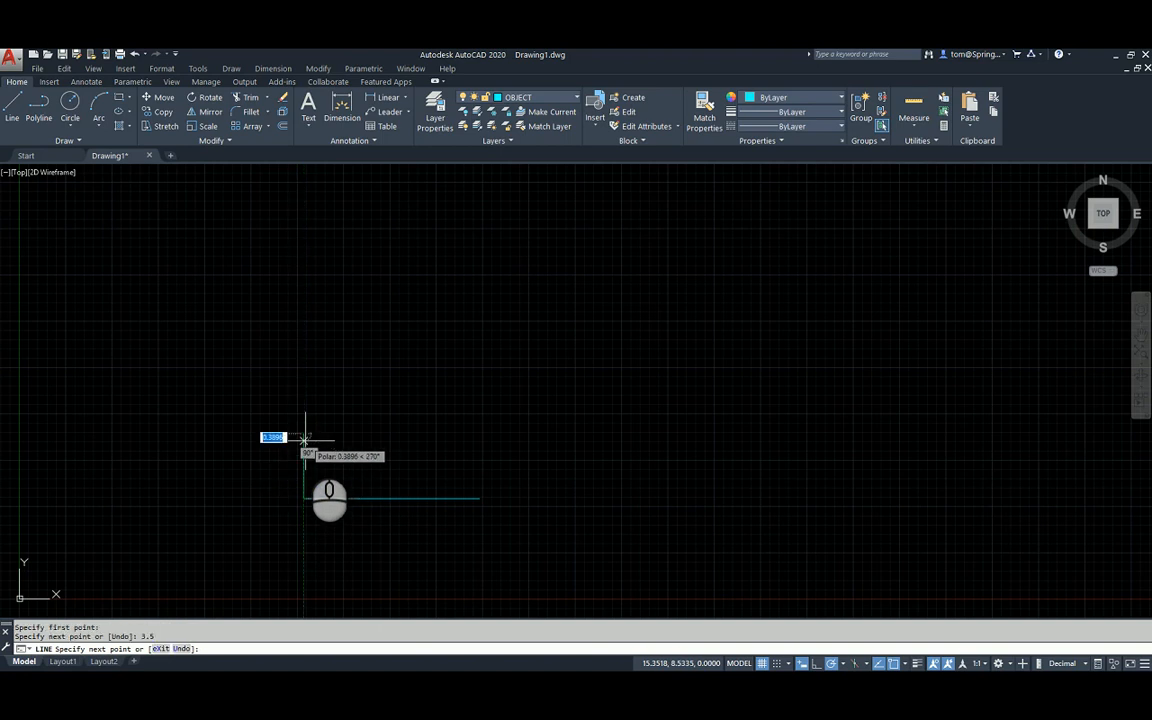
{"action": "key", "text": "Return"}
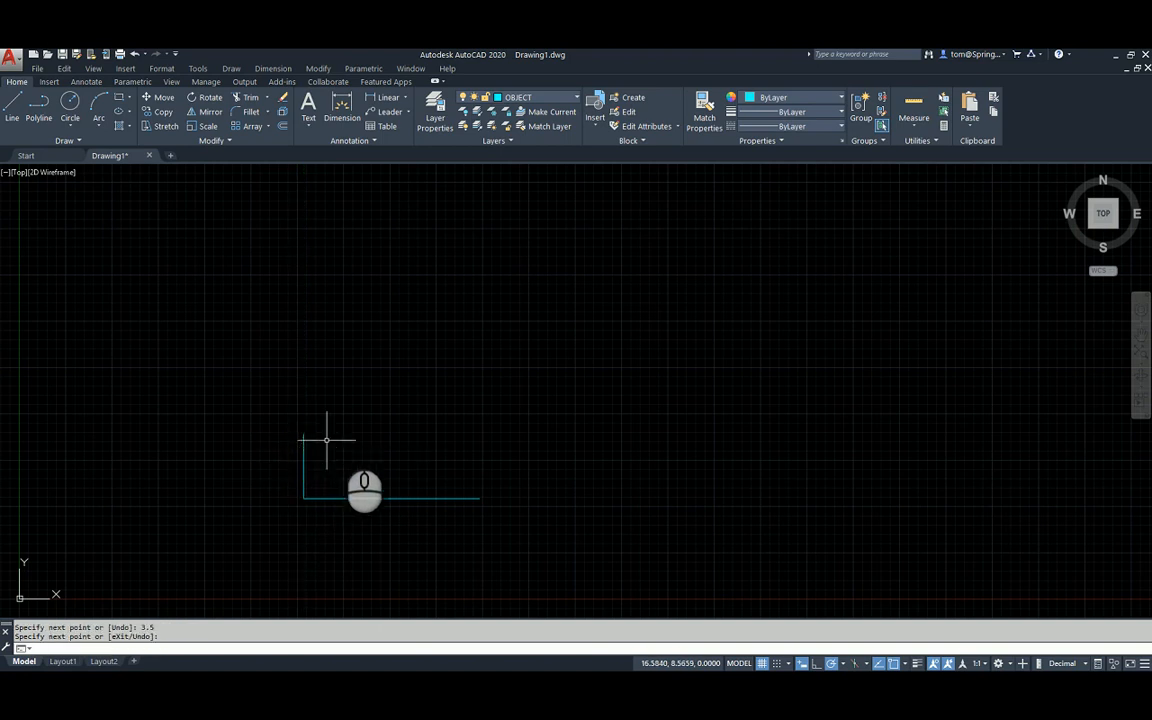
Select both lines and check their lengths and angle at the shared corner, clearing the selection when done
{"action": "scroll", "coordinate": [344, 470], "scroll_direction": "up", "scroll_amount": 2}
{"action": "scroll", "coordinate": [344, 470], "scroll_direction": "up", "scroll_amount": 2}
{"action": "mouse_move", "coordinate": [344, 470]}
{"action": "middle_mouse_down"}
{"action": "mouse_move", "coordinate": [405, 410]}
{"action": "mouse_move", "coordinate": [404, 375]}
{"action": "middle_mouse_up"}
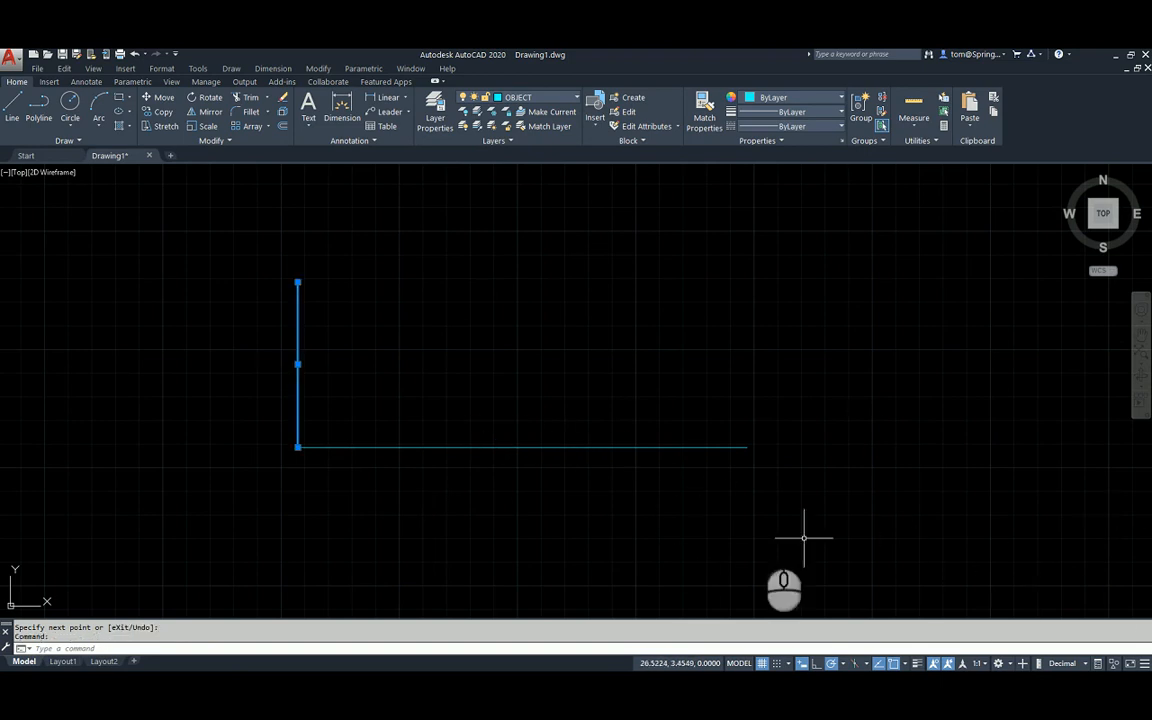
{"action": "left_click", "coordinate": [458, 447]}
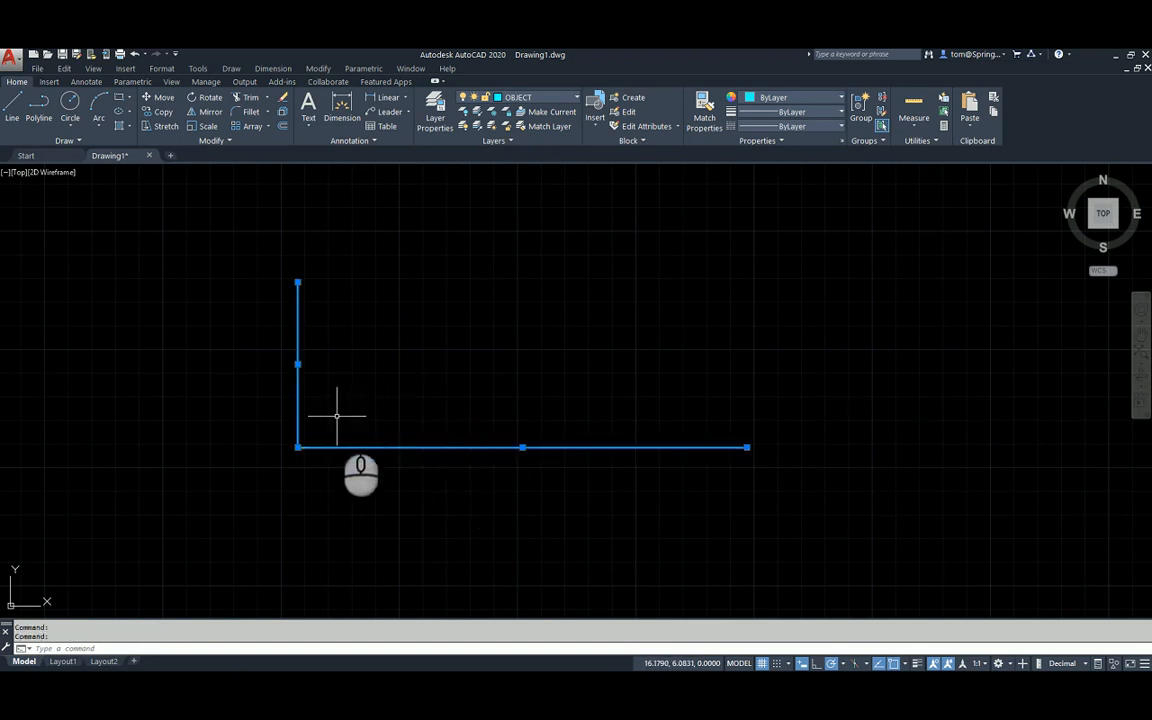
{"action": "mouse_move", "coordinate": [298, 447]}
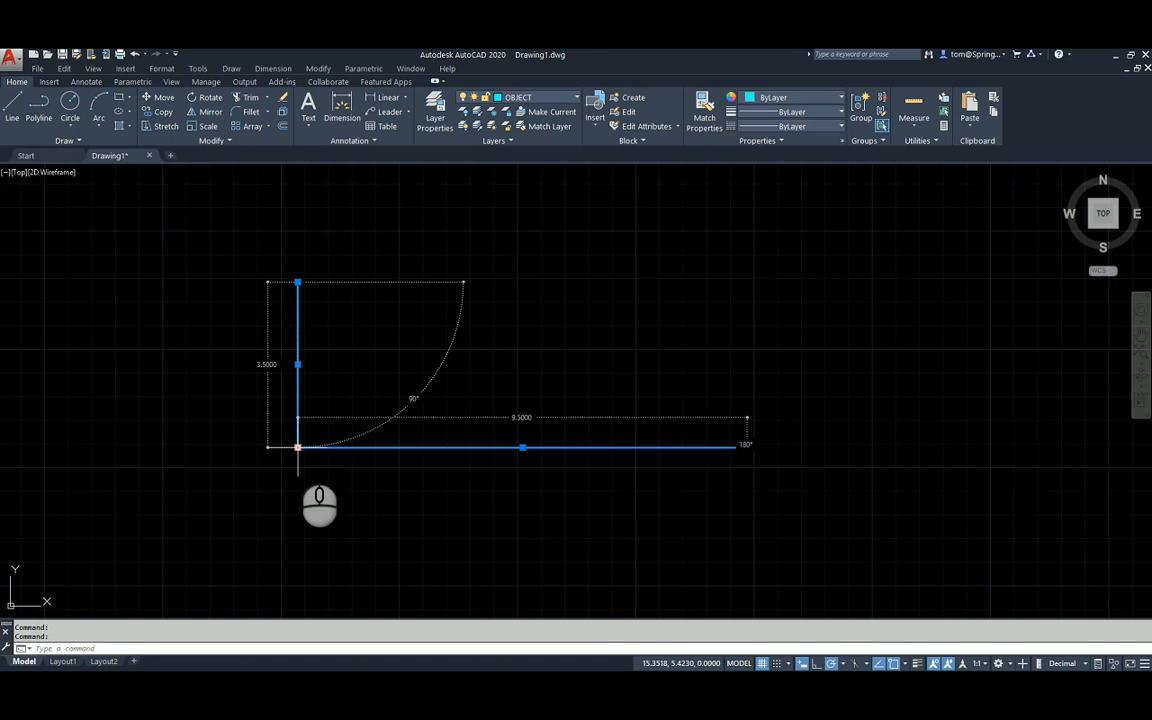
{"action": "key", "text": "Escape"}
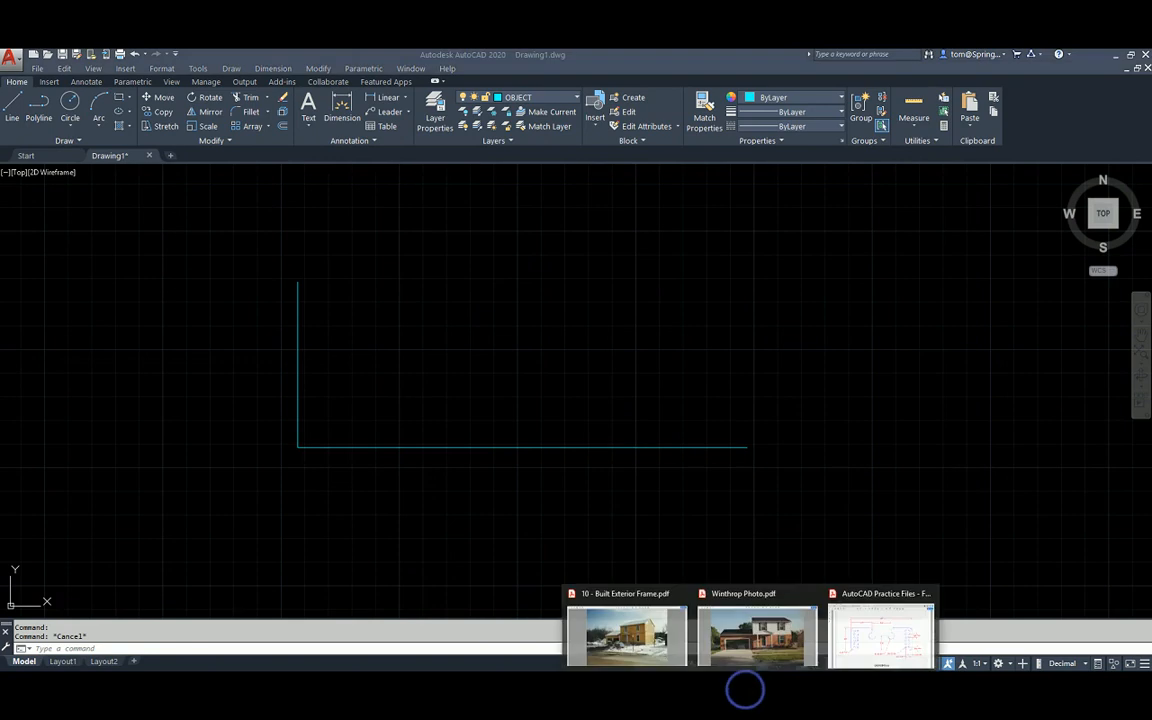
Switch to the AutoCAD Practice Files PDF in Acrobat to review the dimensions of Drawing H, and return to AutoCAD
{"action": "left_click", "coordinate": [882, 645]}
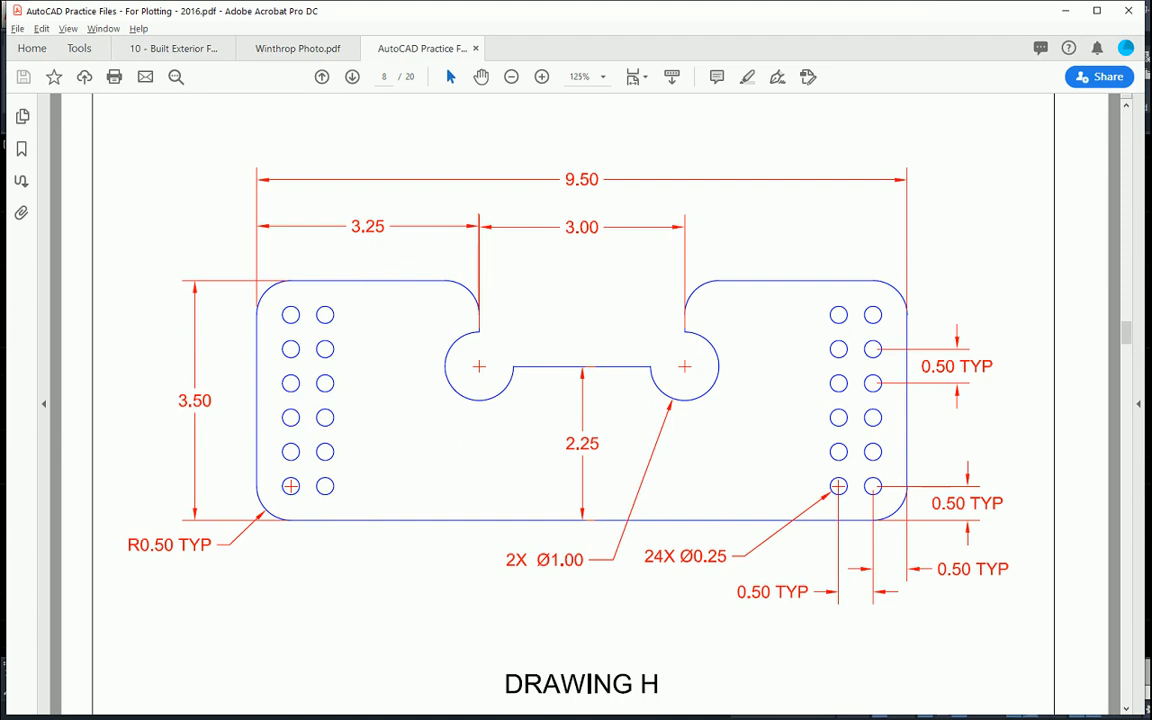
{"action": "mouse_move", "coordinate": [729, 716]}
{"action": "left_click", "coordinate": [732, 689]}
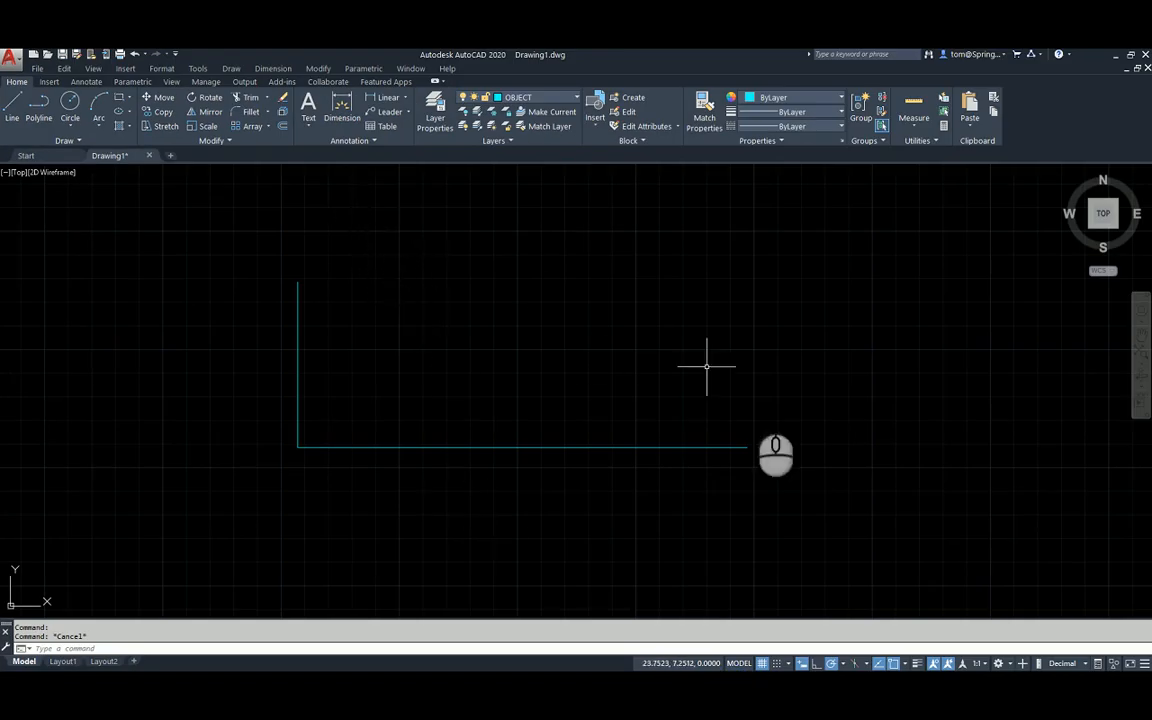
Offset the bottom line upward by 3.5 units to create the plate's top edge
{"action": "left_click", "coordinate": [283, 127]}
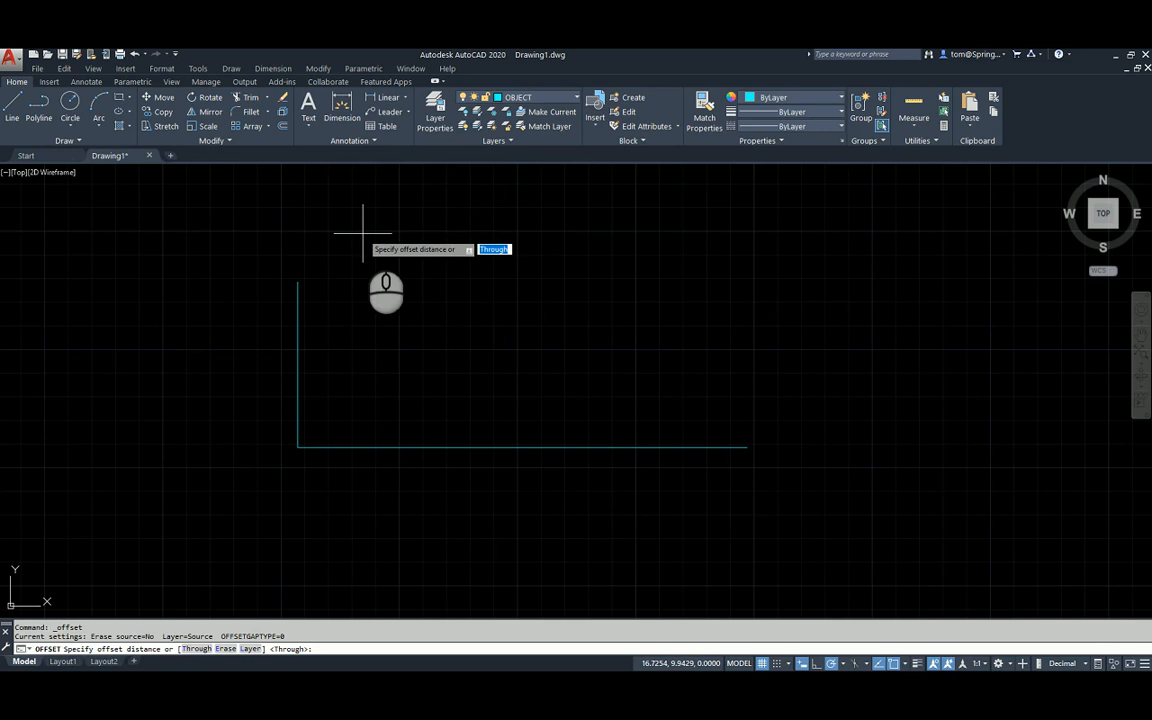
{"action": "type", "text": "3.5"}
{"action": "key", "text": "Return"}
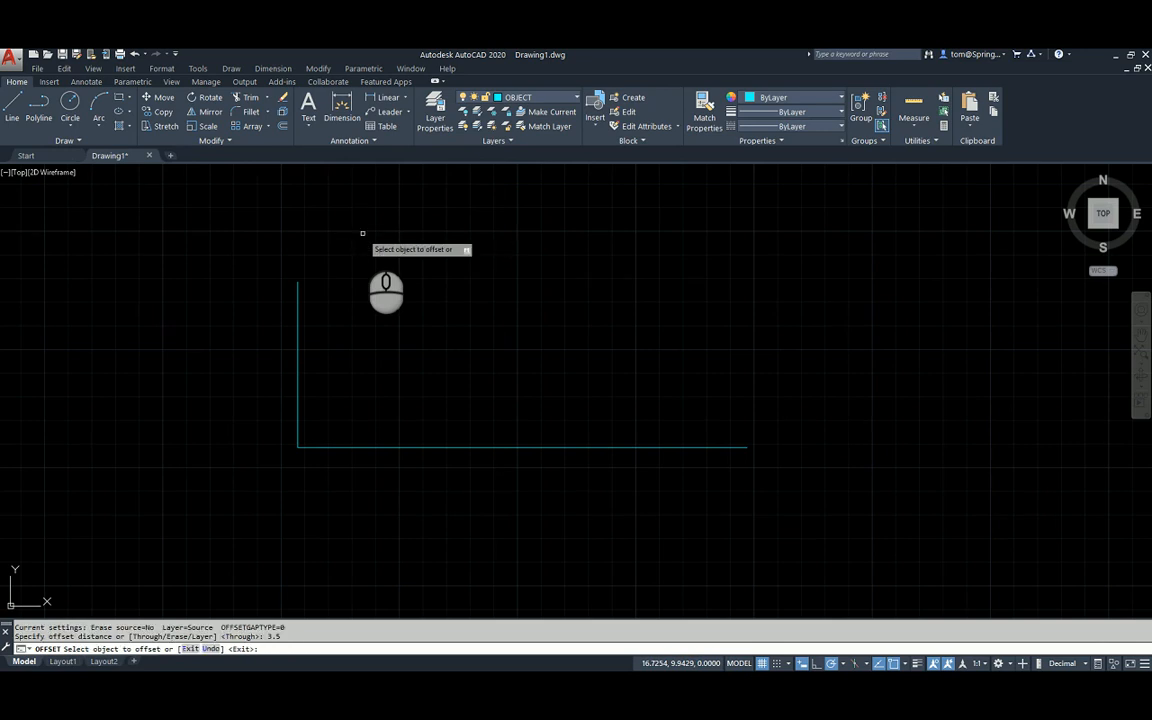
{"action": "left_click", "coordinate": [349, 447]}
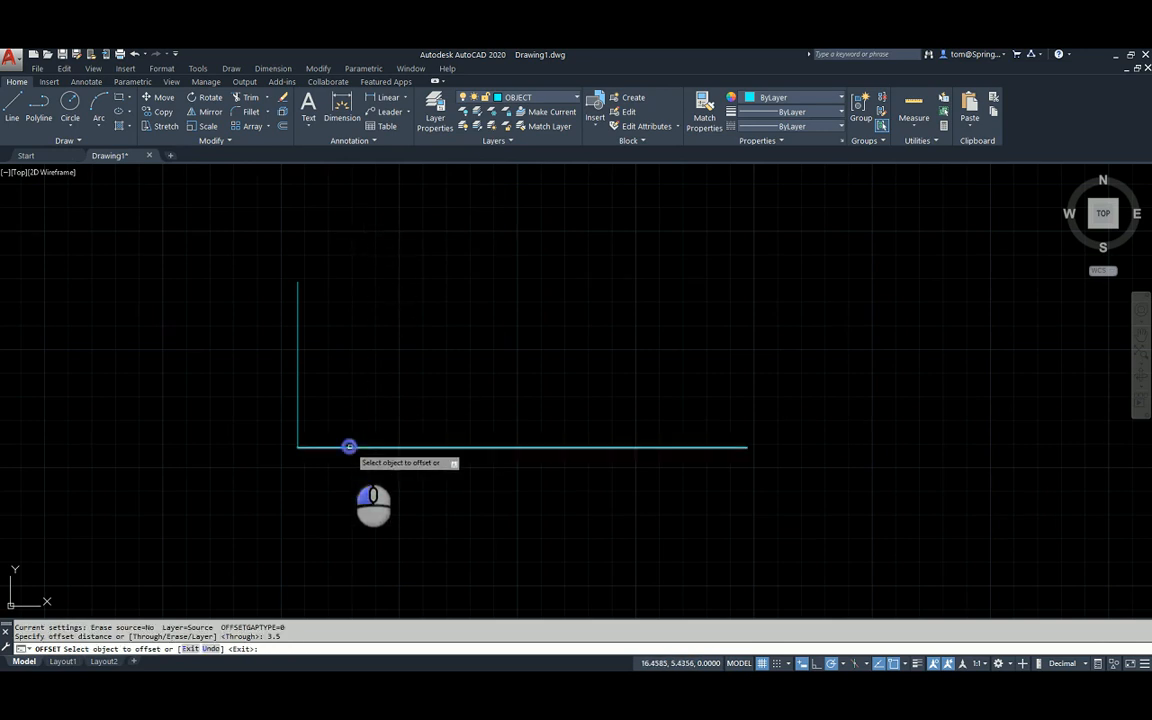
{"action": "left_click", "coordinate": [359, 324]}
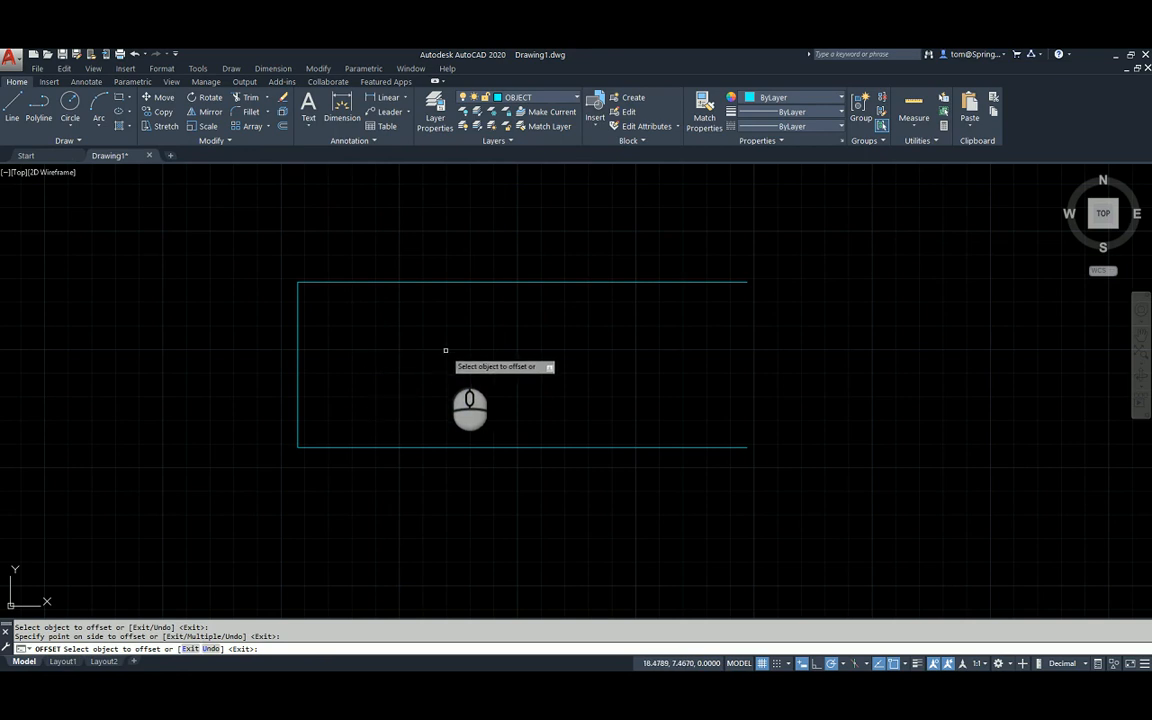
Offset the left vertical line 9.5 units to the right to close the rectangle, and end the Offset command
{"action": "left_click", "coordinate": [297, 380]}
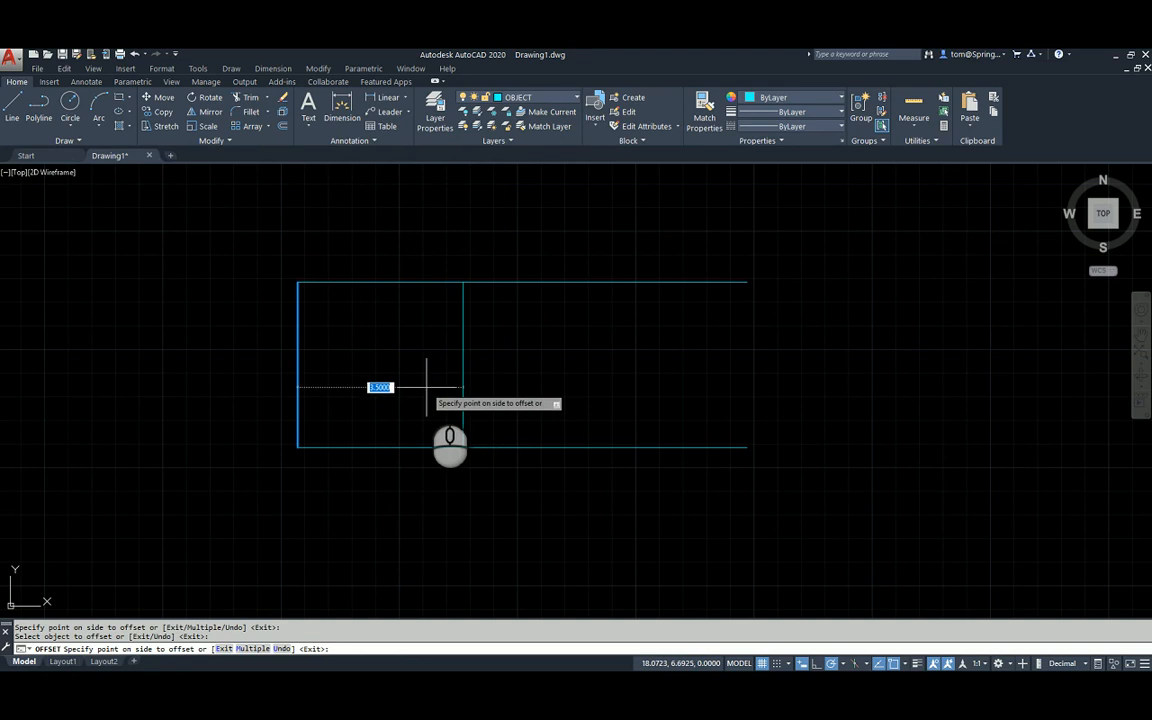
{"action": "type", "text": "9.5"}
{"action": "key", "text": "Return"}
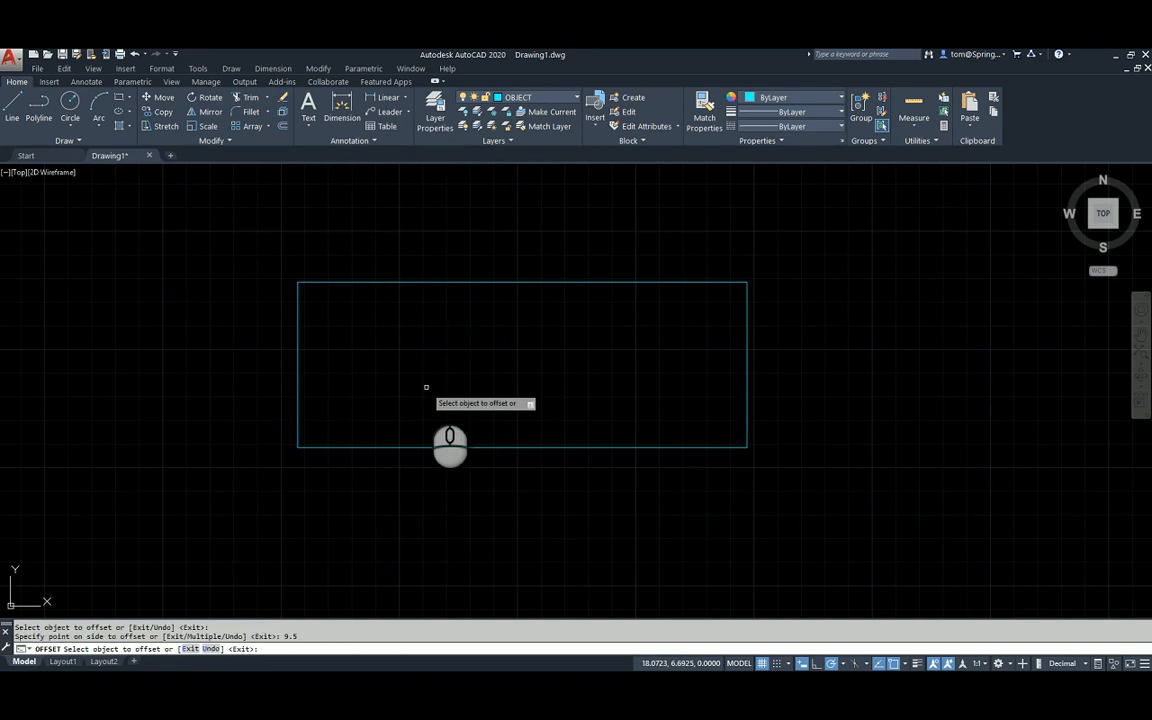
{"action": "key", "text": "Escape"}
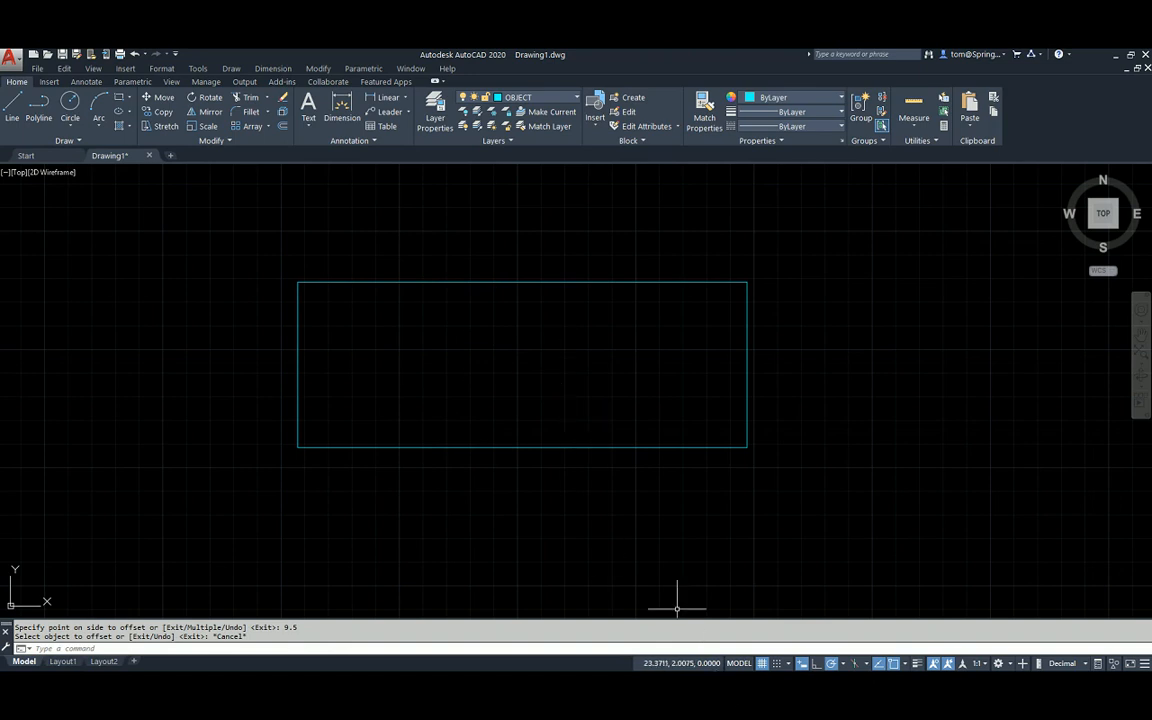
Check Drawing H in the practice PDF, and offset the plate's left and right edges inward by 3.25 units
{"action": "mouse_move", "coordinate": [745, 683]}
{"action": "left_click", "coordinate": [900, 625]}
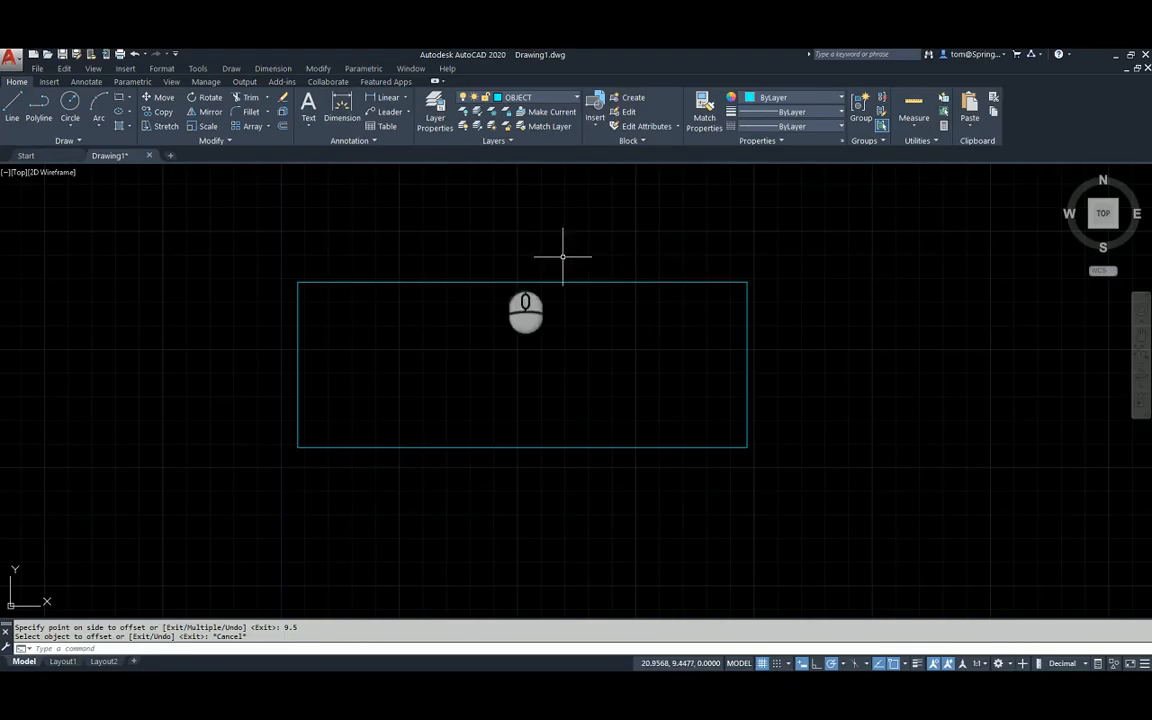
{"action": "left_click", "coordinate": [284, 126]}
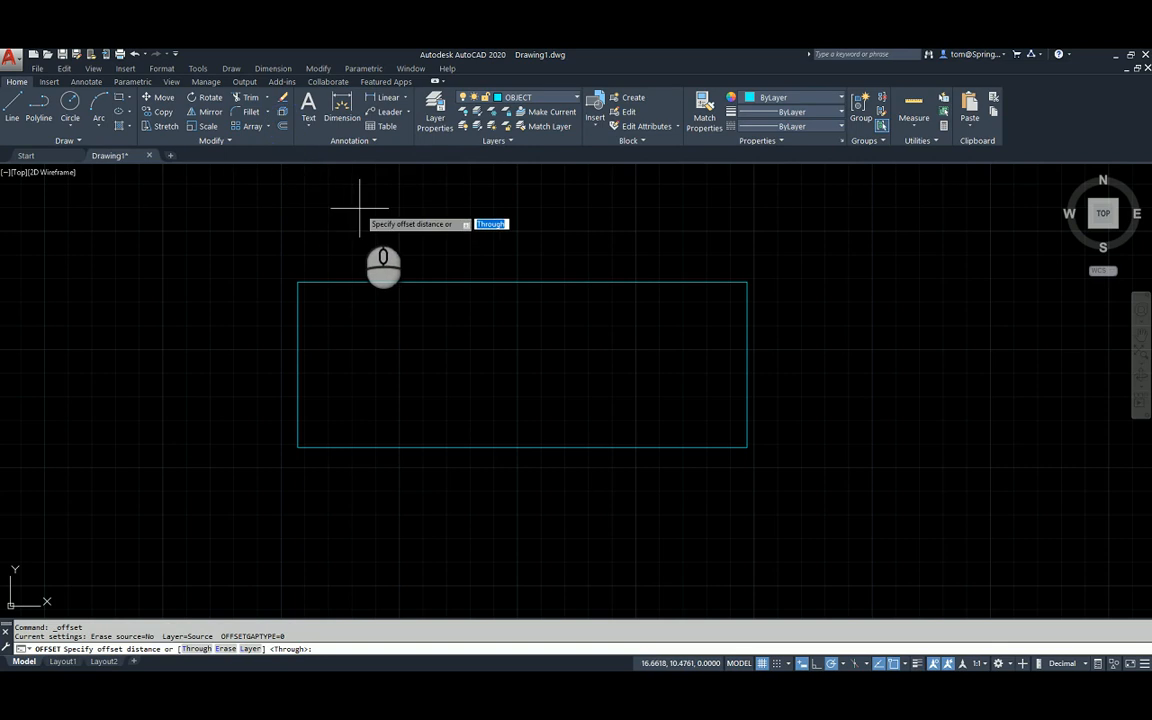
{"action": "type", "text": "3.25"}
{"action": "key", "text": "Return"}
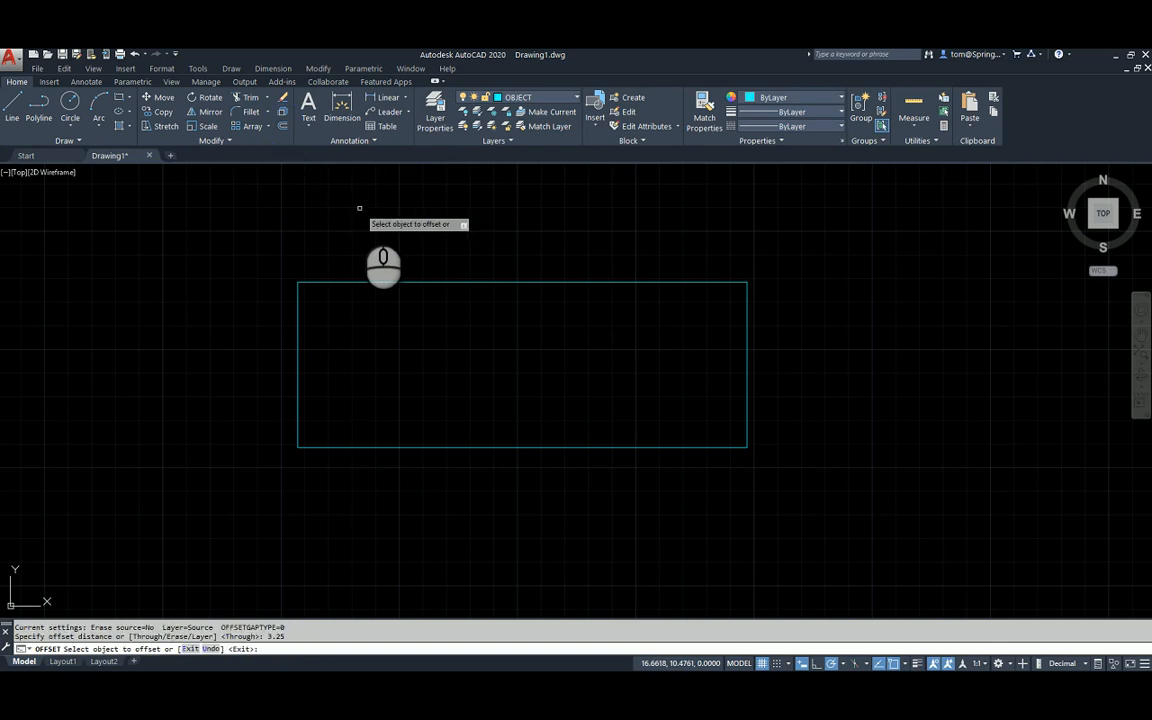
{"action": "left_click", "coordinate": [297, 330]}
{"action": "left_click", "coordinate": [349, 341]}
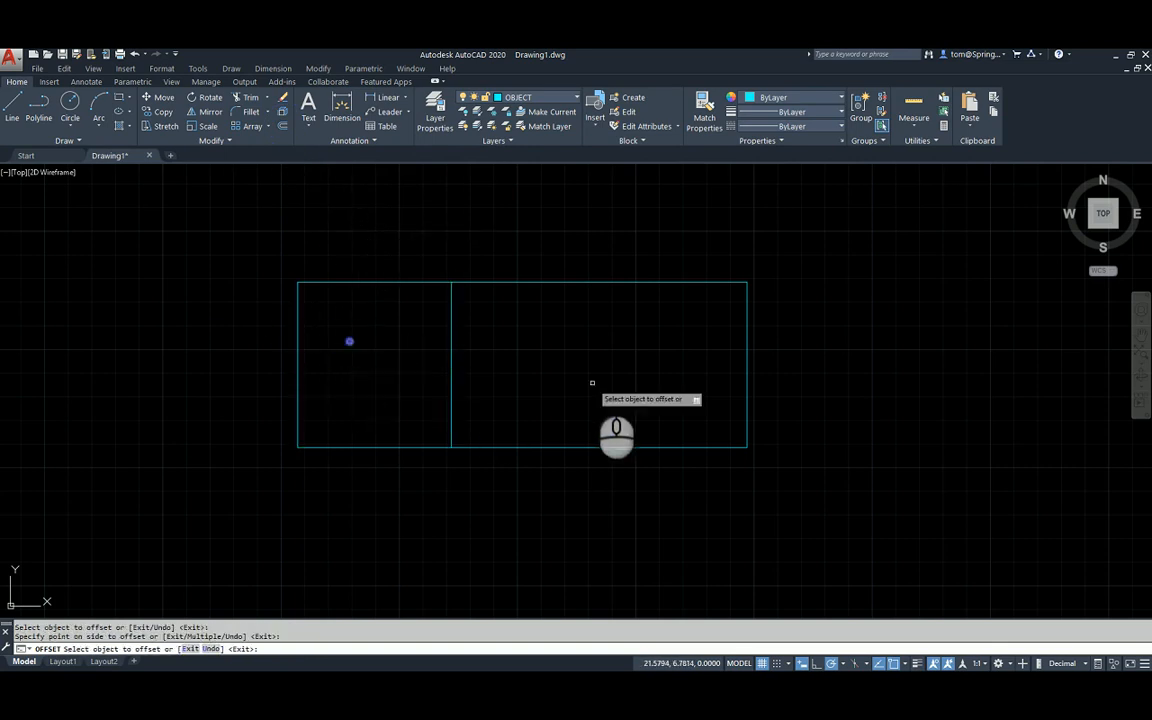
{"action": "left_click", "coordinate": [746, 370]}
{"action": "left_click", "coordinate": [700, 369]}
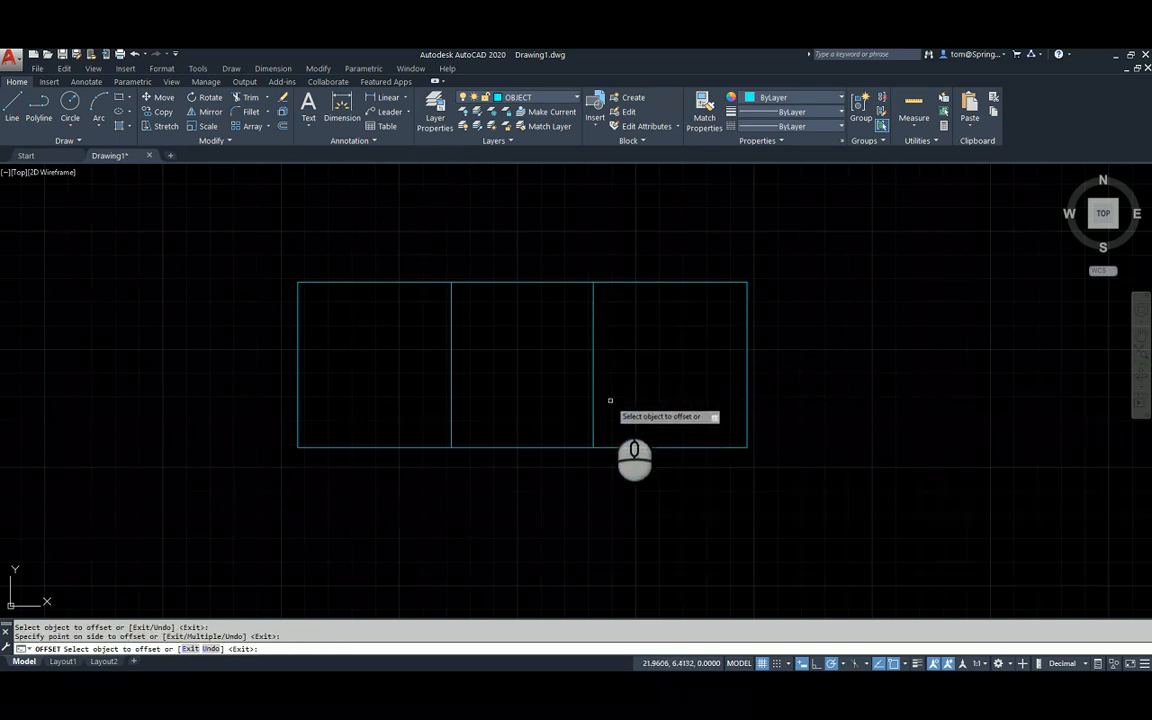
Offset the plate's bottom edge upward by 2.25 units, and end the Offset command
{"action": "left_click", "coordinate": [501, 446]}
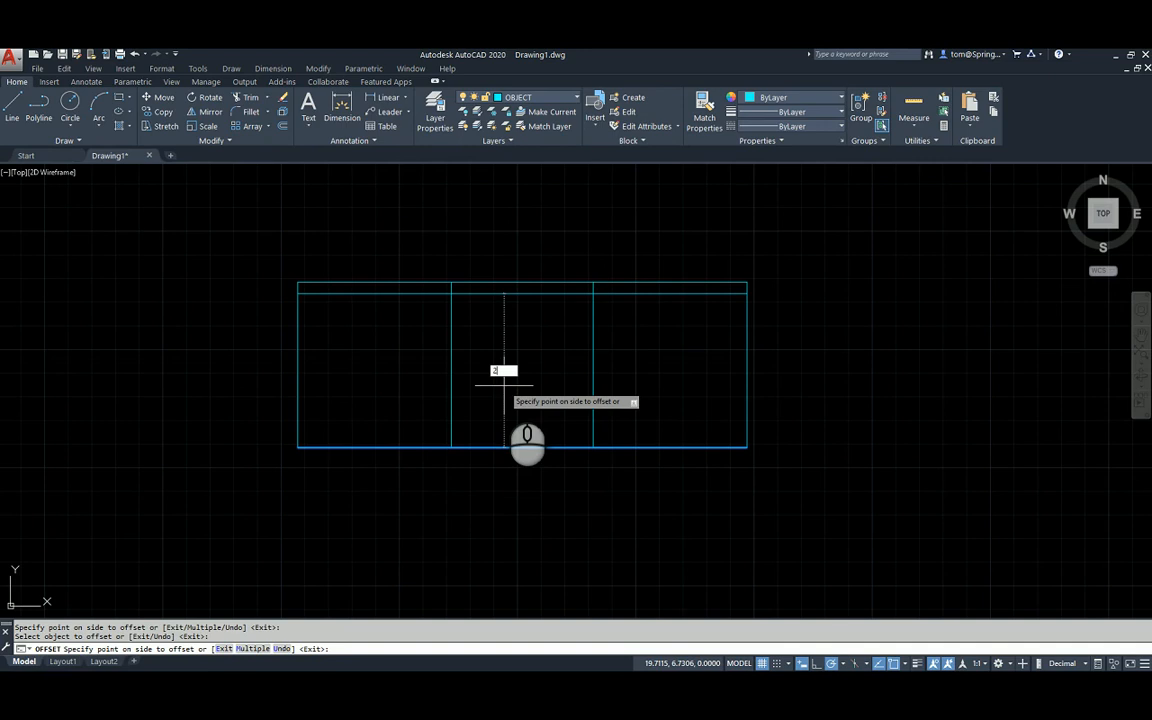
{"action": "key", "text": "Return"}
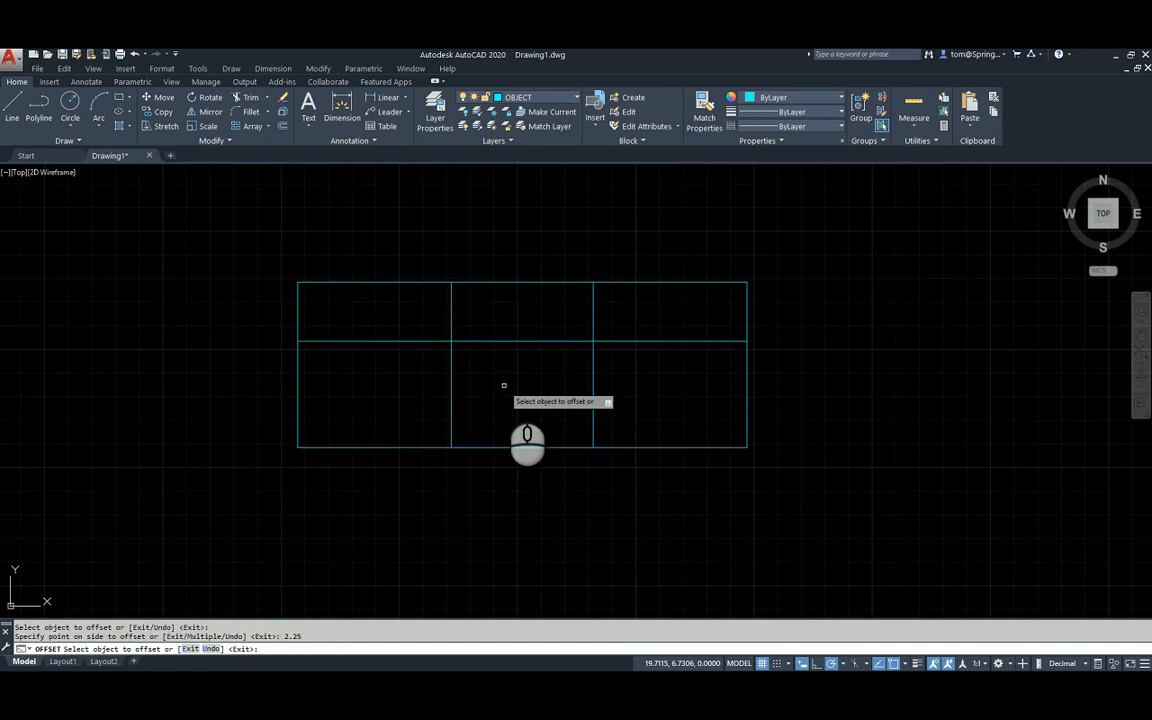
{"action": "key", "text": "Escape"}
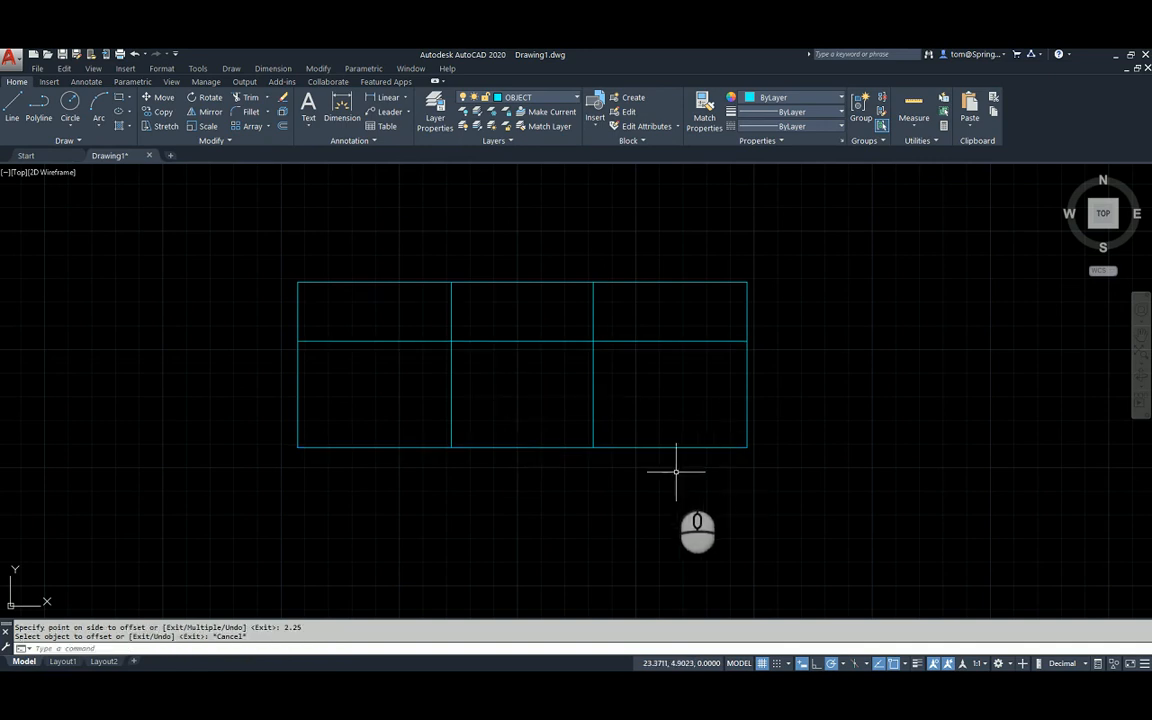
{"action": "mouse_move", "coordinate": [617, 478]}
{"action": "middle_mouse_down"}
{"action": "mouse_move", "coordinate": [648, 481]}
{"action": "mouse_move", "coordinate": [648, 491]}
{"action": "middle_mouse_up"}
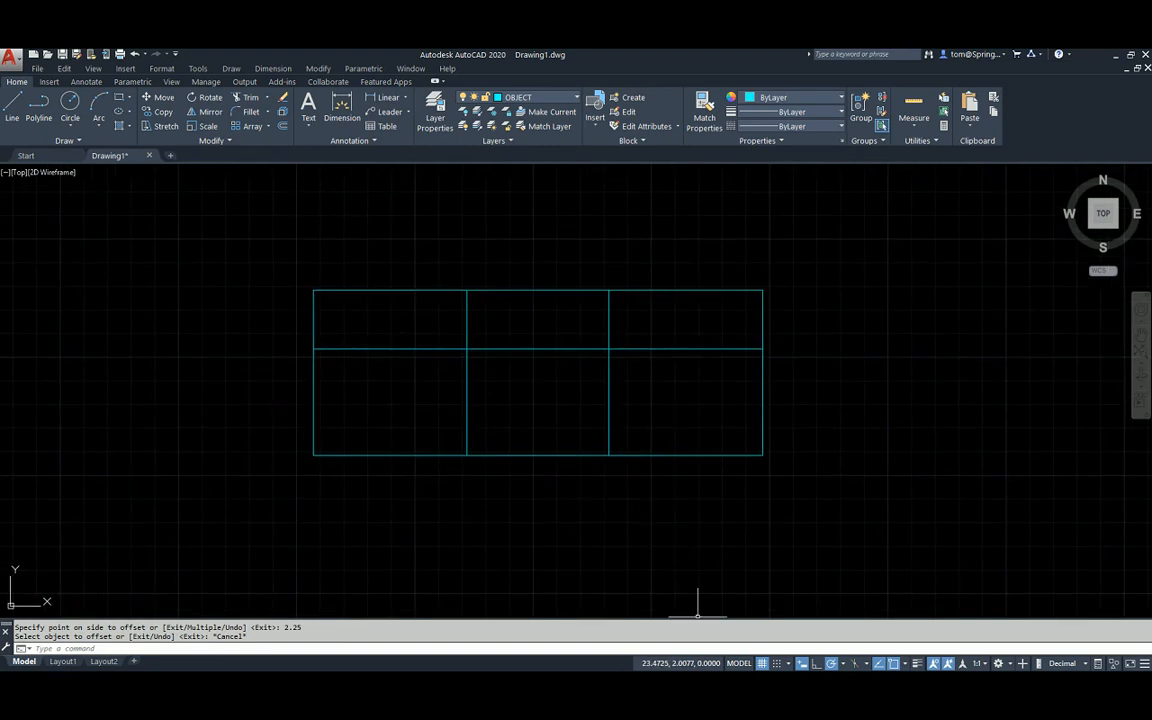
Switch to the practice PDF in Acrobat to review Drawing H's circle dimensions, and return to AutoCAD
{"action": "mouse_move", "coordinate": [745, 690]}
{"action": "left_click", "coordinate": [872, 632]}
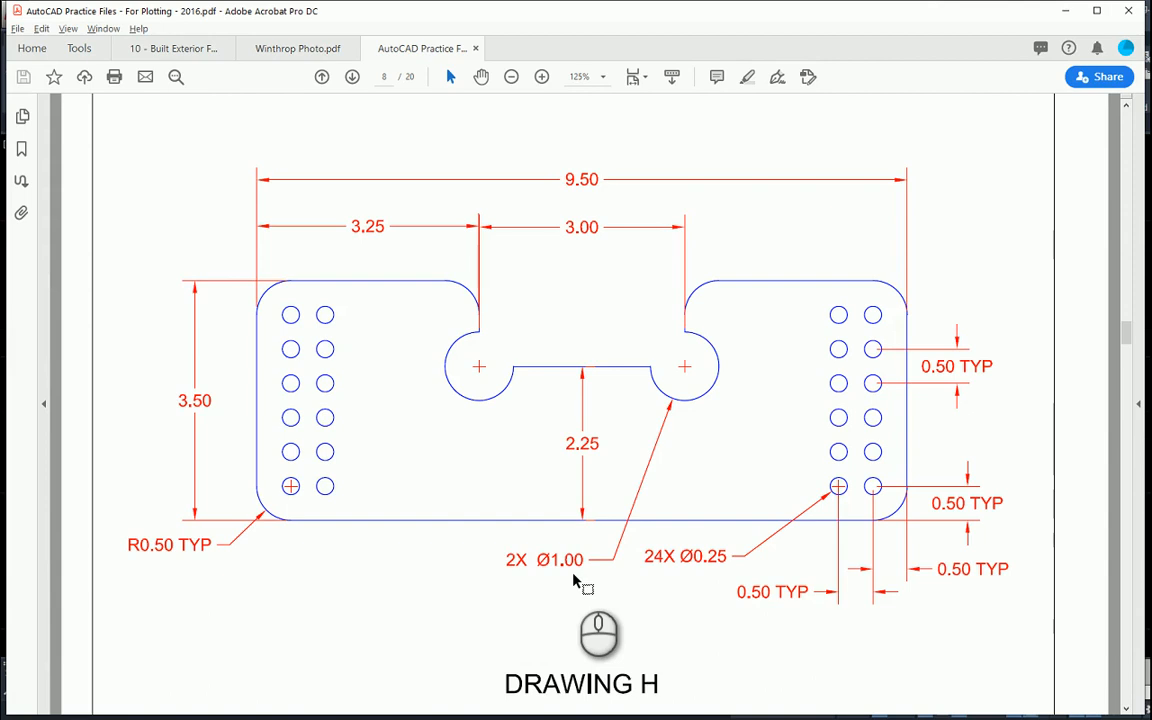
{"action": "key", "text": "alt+Tab"}
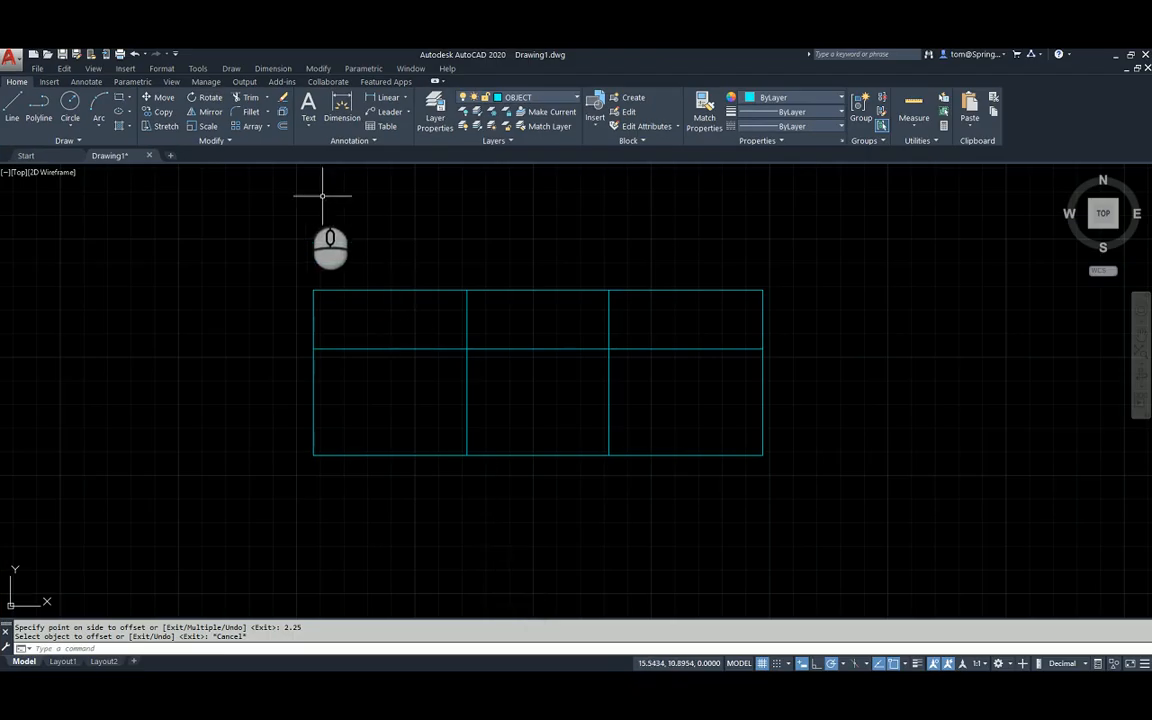
Draw a circle of diameter 1 centered where the interior horizontal line crosses the left interior vertical line
{"action": "left_click", "coordinate": [68, 120]}
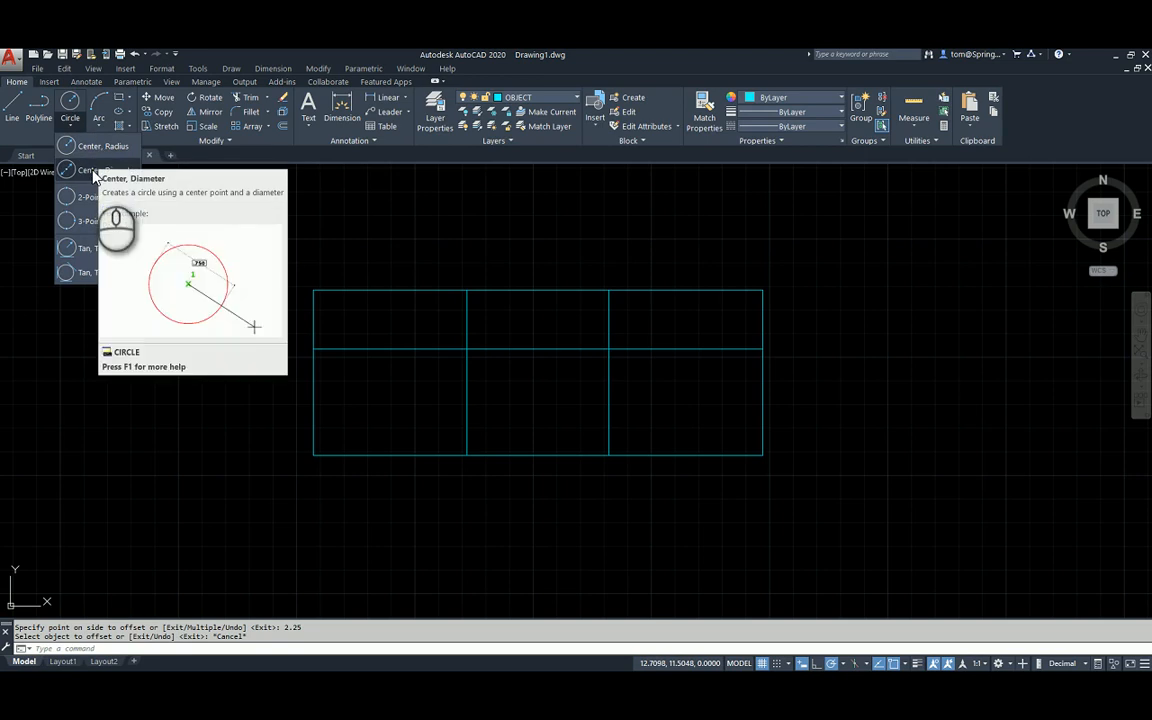
{"action": "left_click", "coordinate": [92, 172]}
{"action": "left_click", "coordinate": [467, 349]}
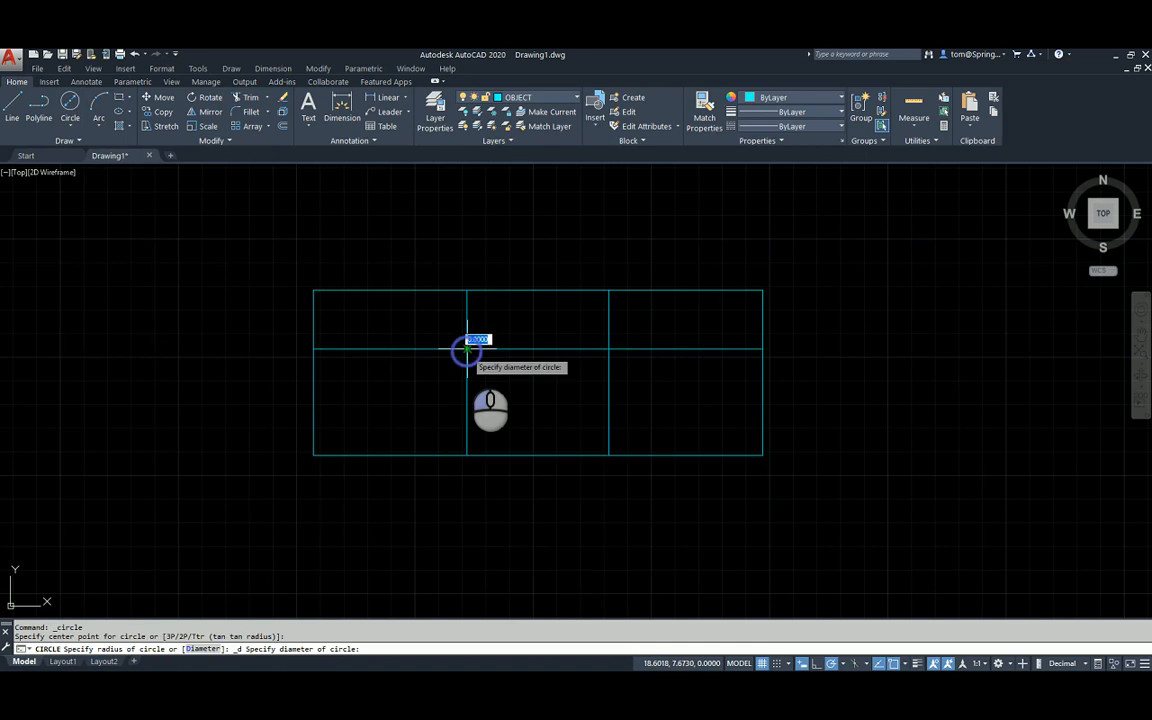
{"action": "type", "text": "1"}
{"action": "key", "text": "Return"}
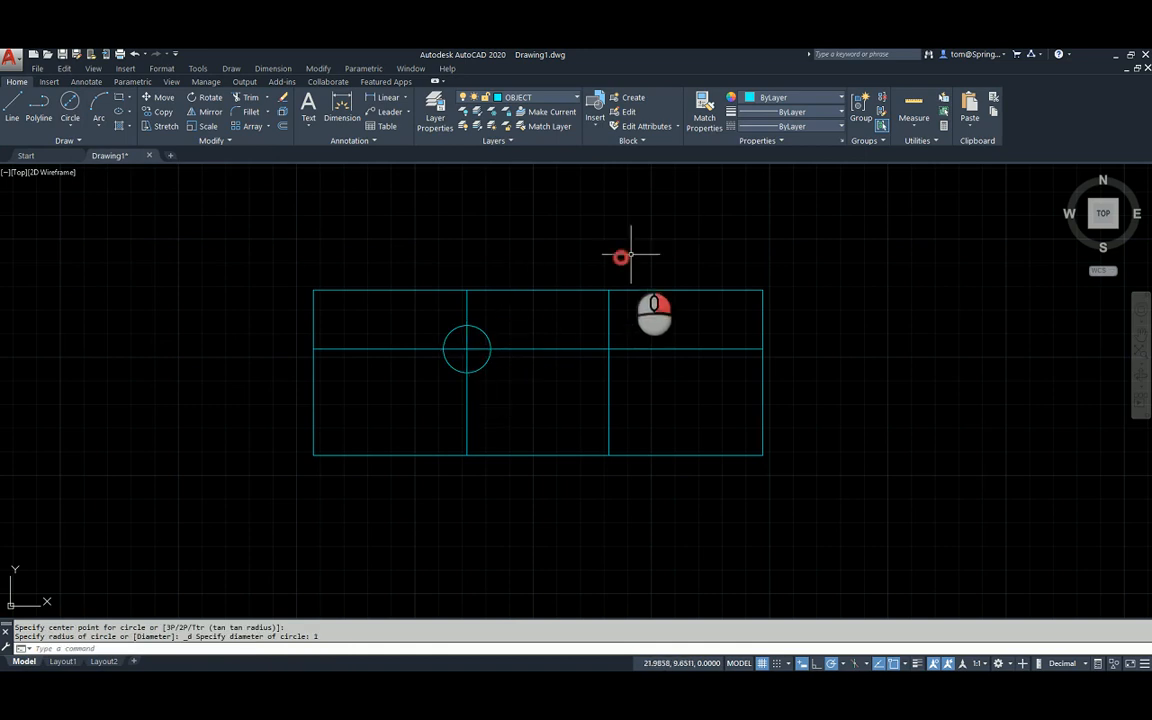
Draw a second circle at the right interior vertical and horizontal line intersection, accepting the default 0.5 radius
{"action": "right_click", "coordinate": [631, 255]}
{"action": "left_click", "coordinate": [702, 260]}
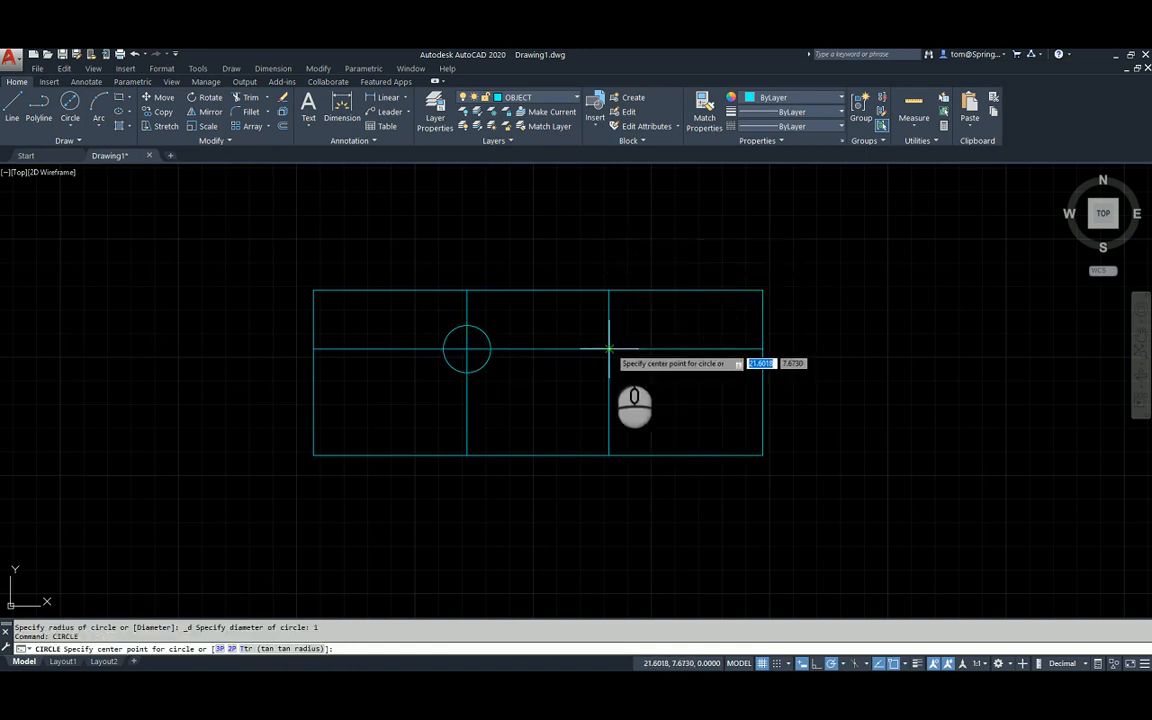
{"action": "left_click", "coordinate": [609, 349]}
{"action": "key", "text": "Return"}
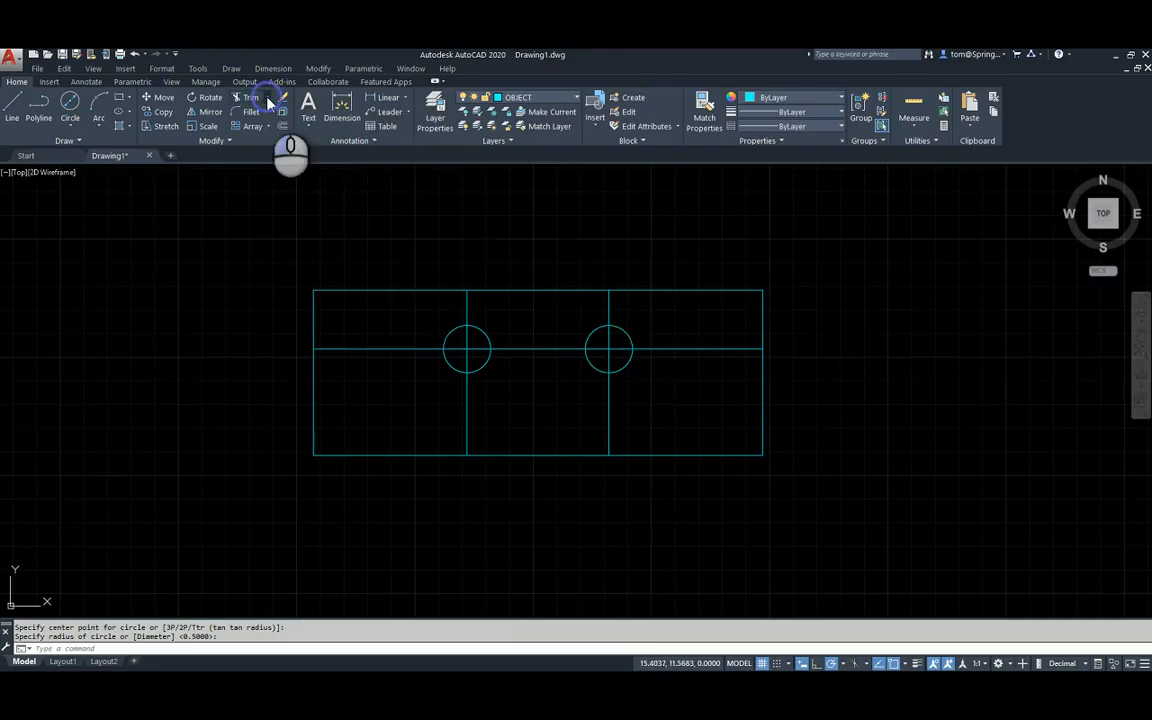
Start Trim with all the plate's geometry as cutting edges, and remove the top edge between the two interior vertical lines
{"action": "left_click", "coordinate": [267, 97]}
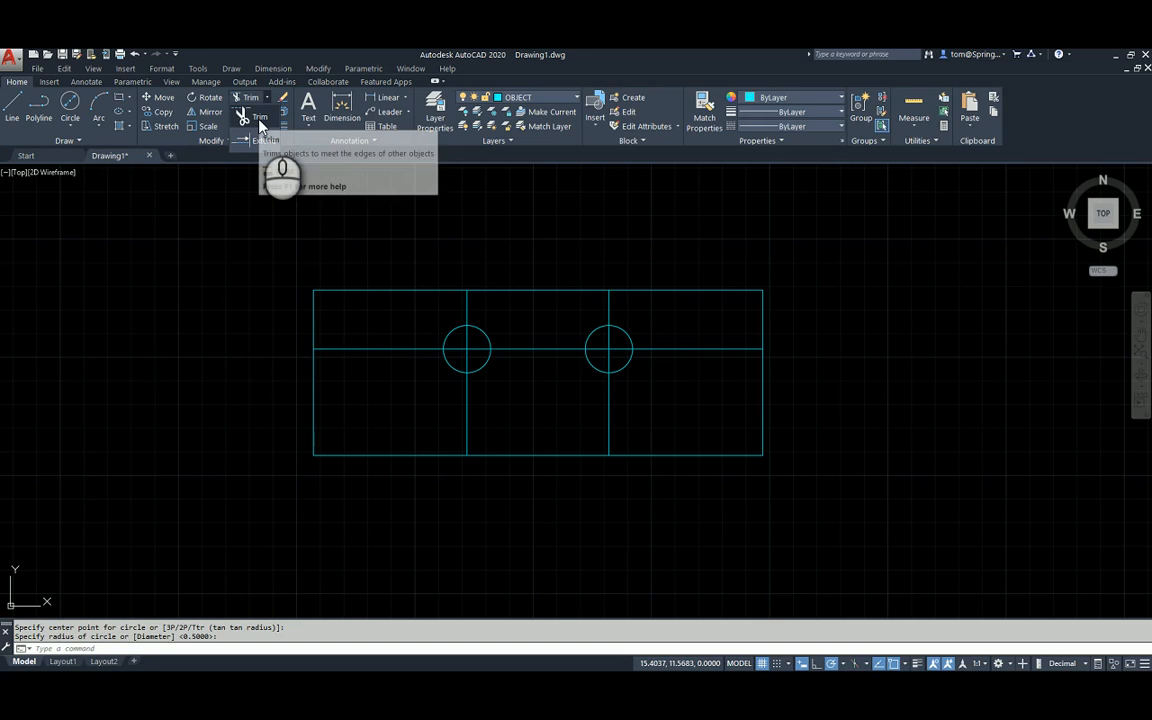
{"action": "left_click", "coordinate": [259, 120]}
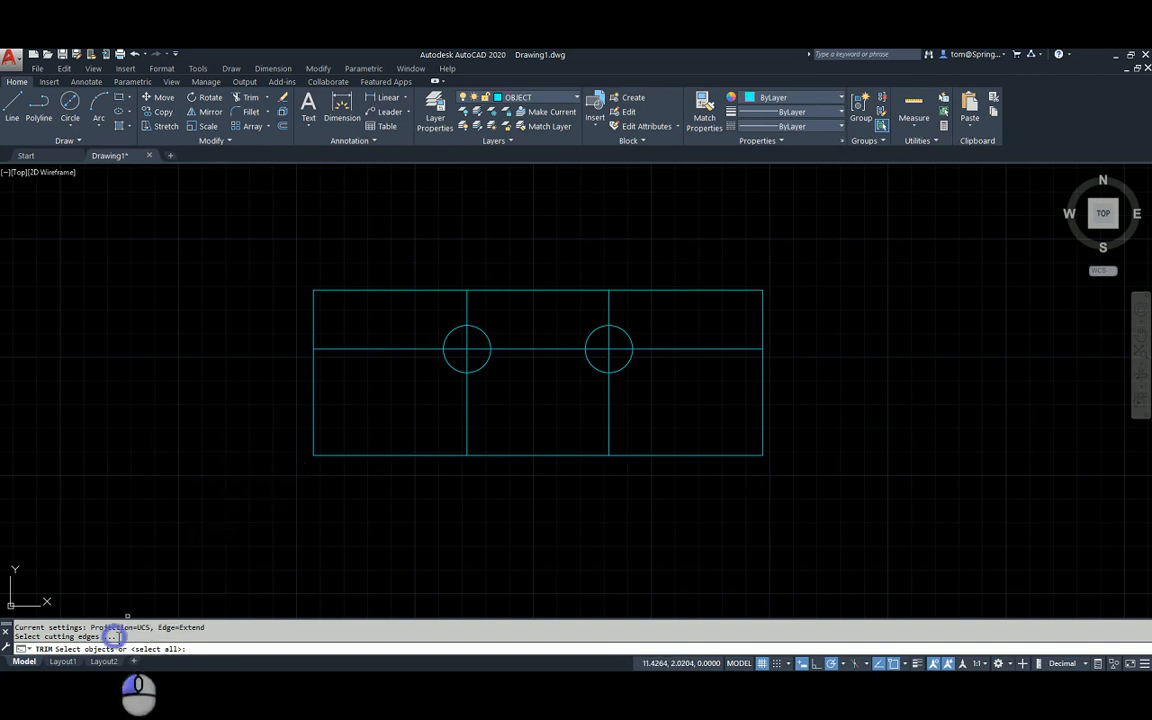
{"action": "mouse_move", "coordinate": [113, 637]}
{"action": "left_mouse_down"}
{"action": "mouse_move", "coordinate": [24, 638]}
{"action": "mouse_move", "coordinate": [82, 628]}
{"action": "mouse_move", "coordinate": [35, 640]}
{"action": "mouse_move", "coordinate": [124, 637]}
{"action": "left_mouse_up"}
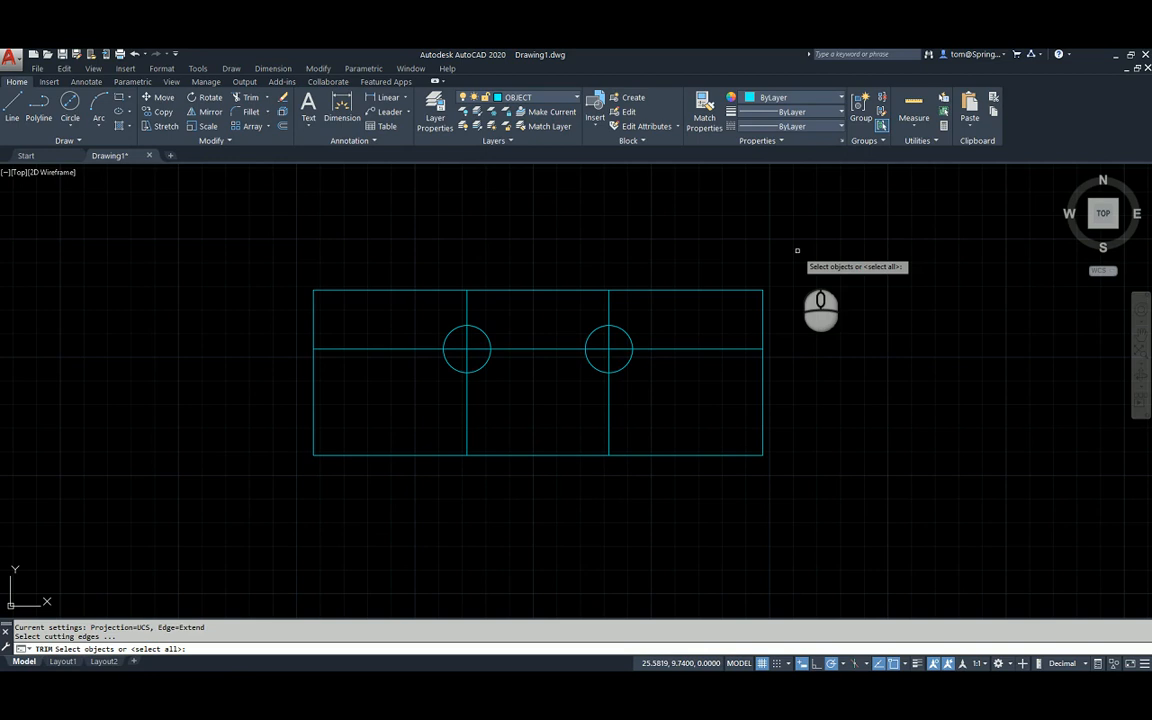
{"action": "left_click", "coordinate": [804, 256]}
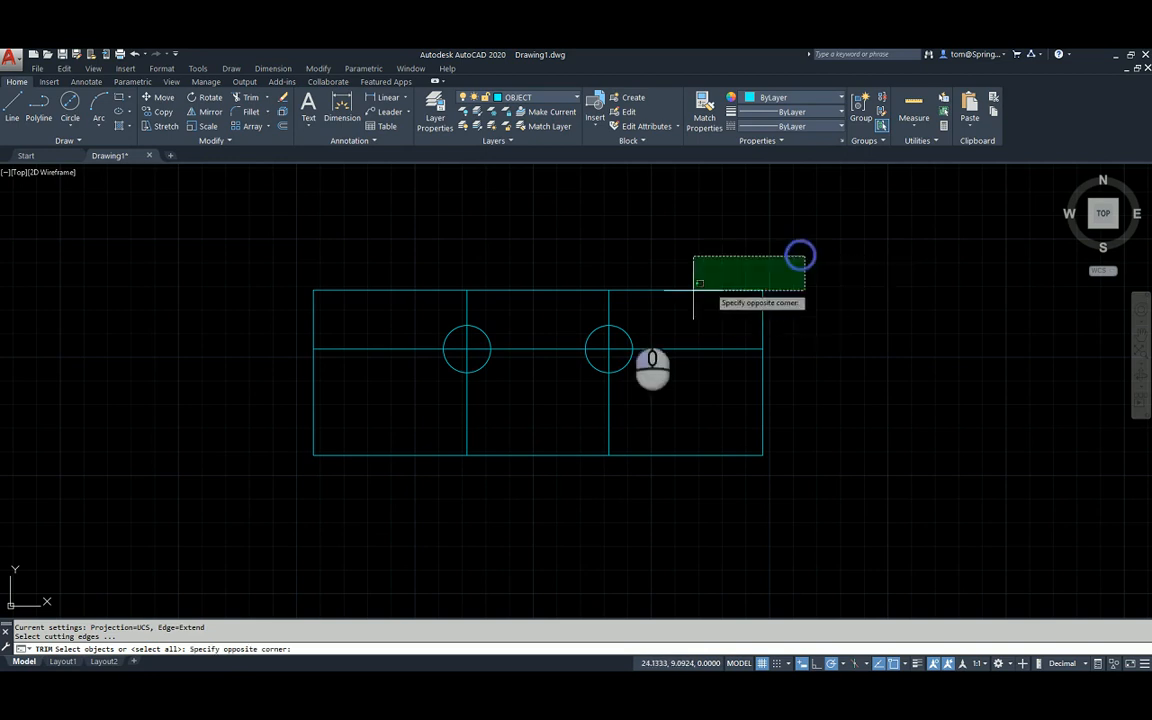
{"action": "left_click", "coordinate": [235, 488]}
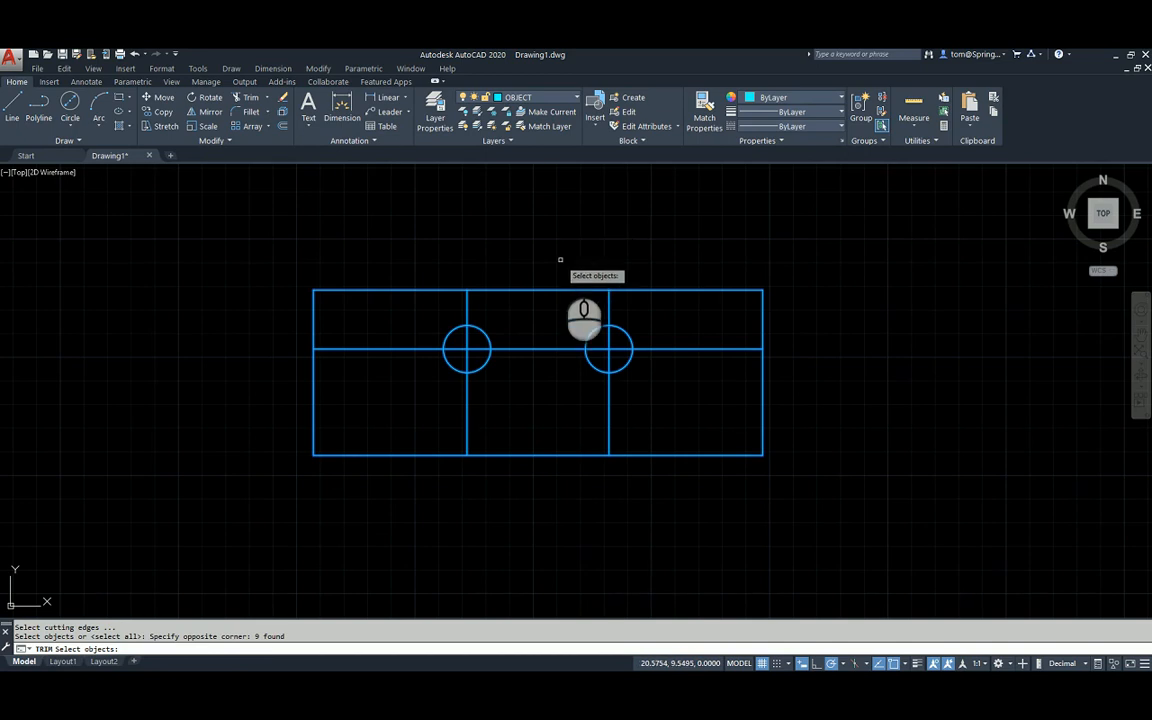
{"action": "key", "text": "Return"}
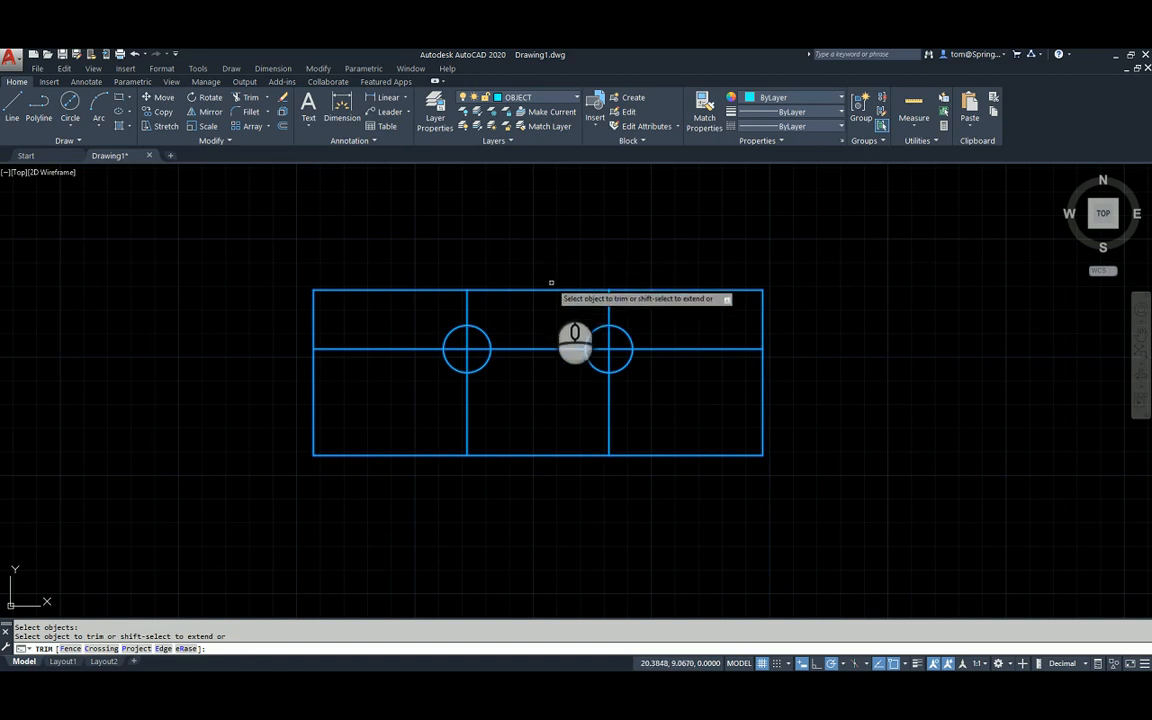
{"action": "left_click", "coordinate": [550, 289]}
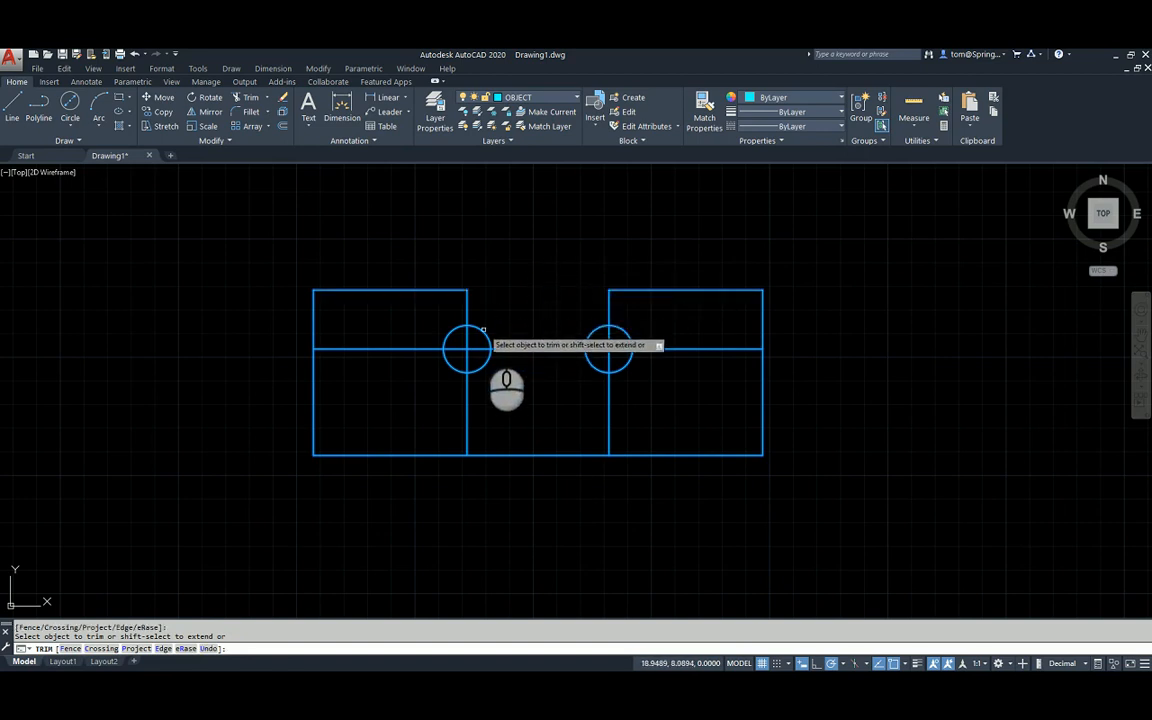
Trim the left circle's upper-right quarter and the line segments inside the circle to open the notch
{"action": "left_click", "coordinate": [482, 330]}
{"action": "left_click", "coordinate": [466, 342]}
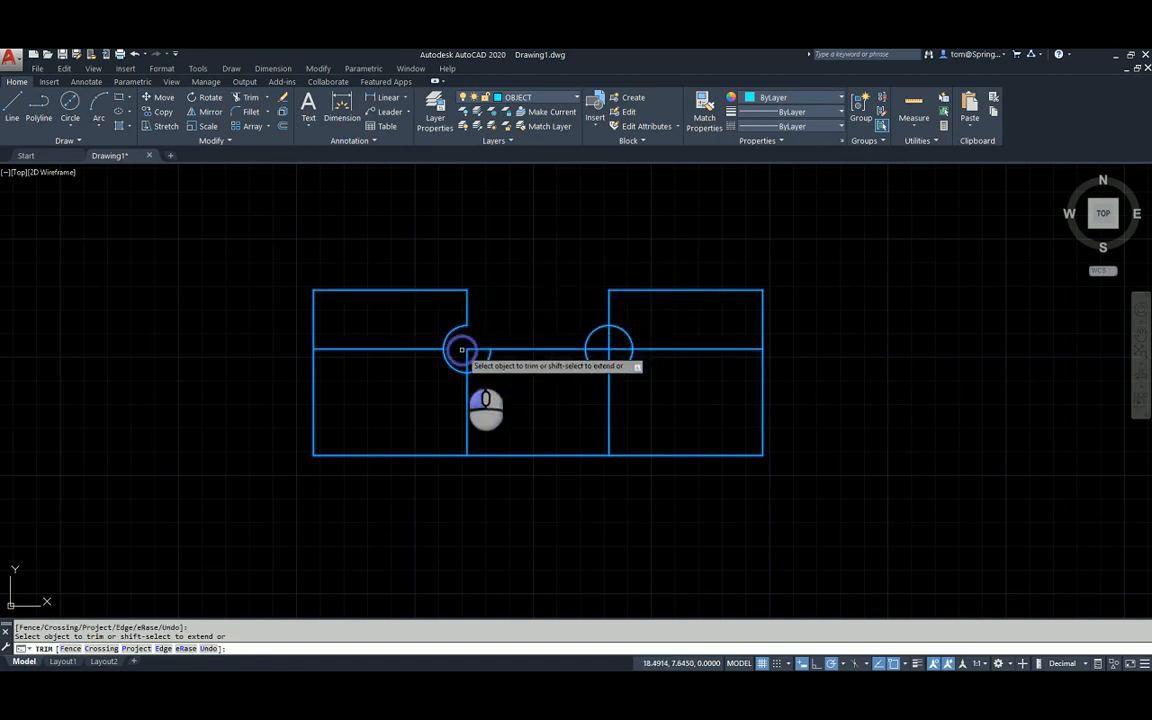
{"action": "left_click", "coordinate": [466, 354]}
{"action": "left_click", "coordinate": [480, 349]}
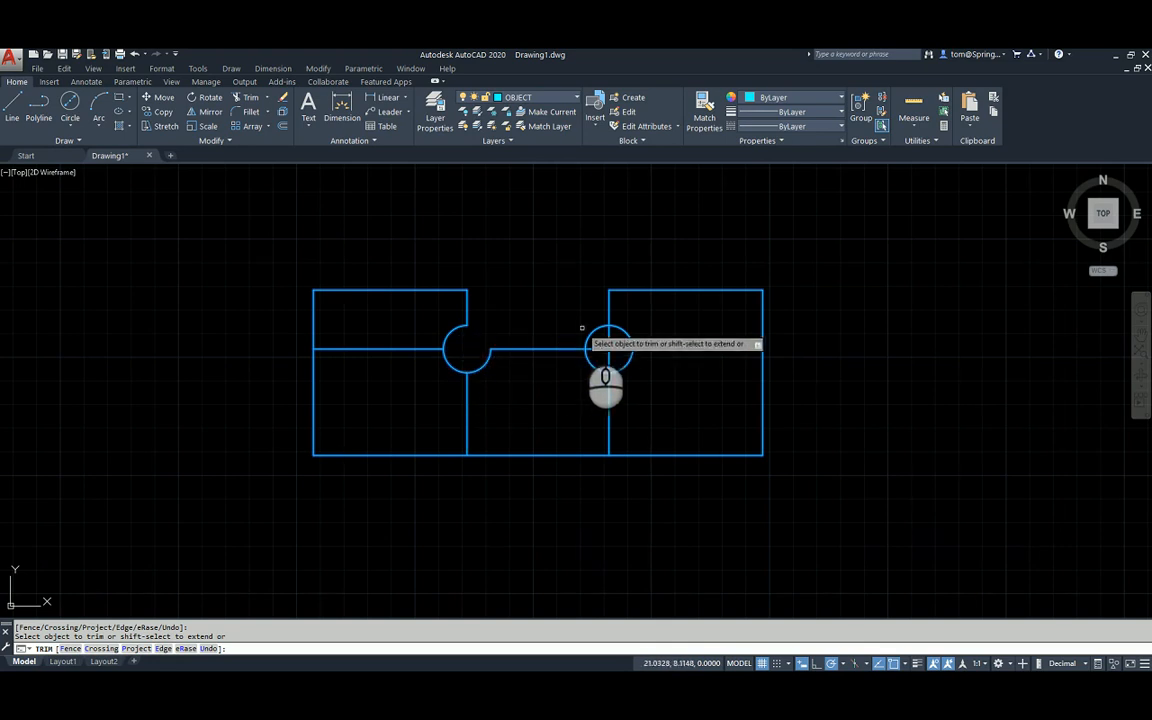
Trim the right circle's upper-left quarter and the line segments inside that circle
{"action": "left_click", "coordinate": [589, 330]}
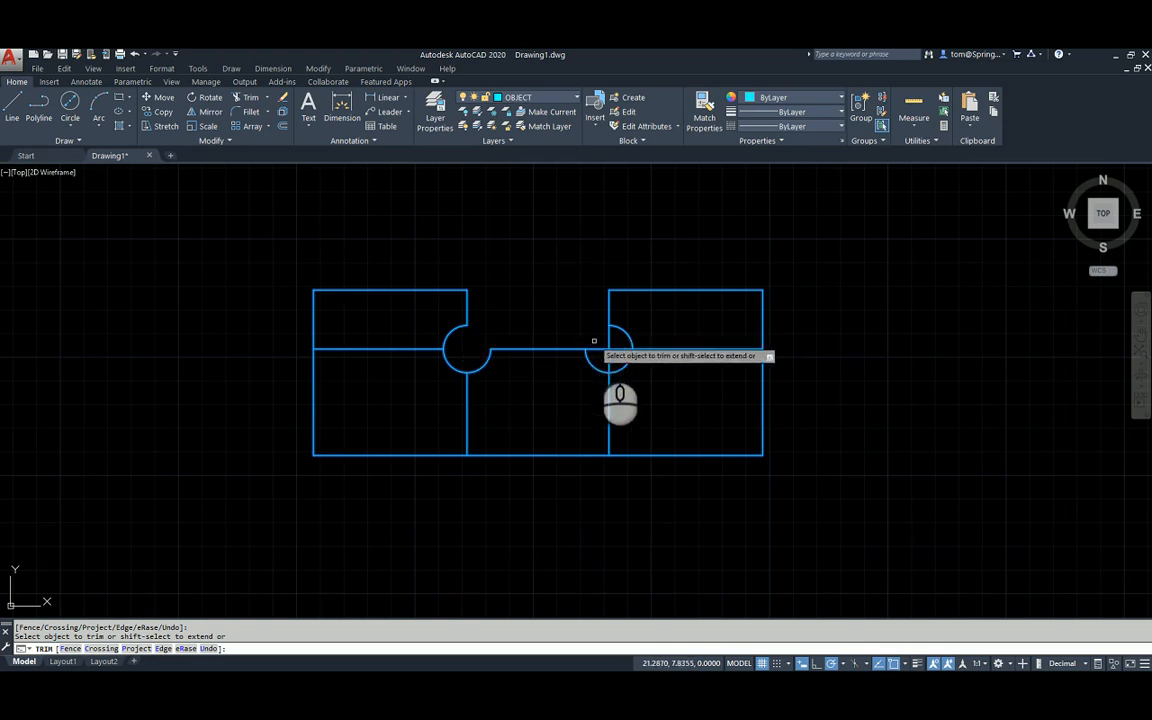
{"action": "left_click", "coordinate": [596, 348]}
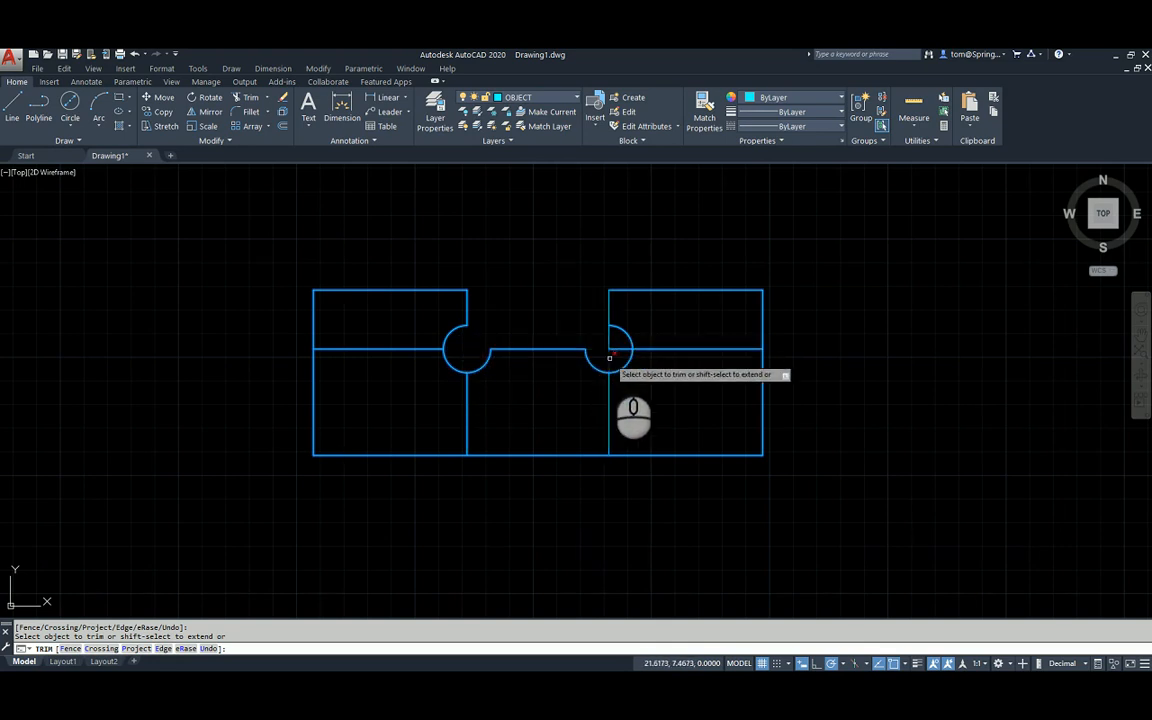
{"action": "left_click", "coordinate": [609, 357]}
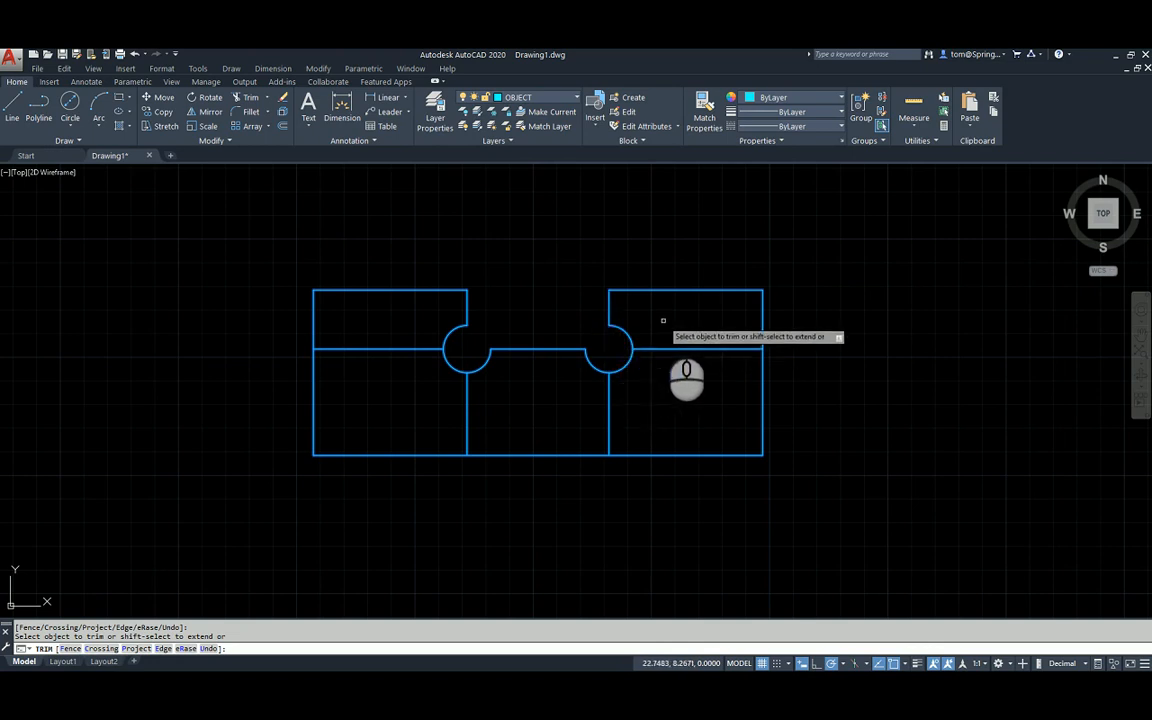
Try to trim the leftover interior line segments outside the circles with crossing selections
{"action": "right_click", "coordinate": [685, 323]}
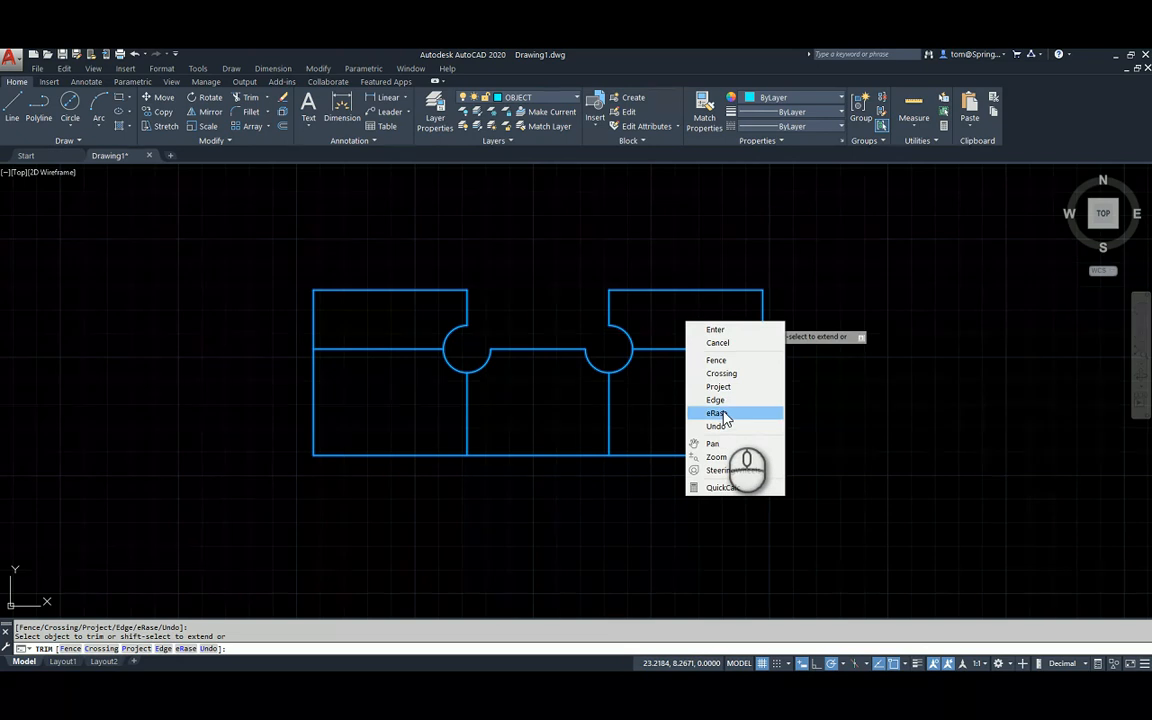
{"action": "left_click", "coordinate": [665, 367]}
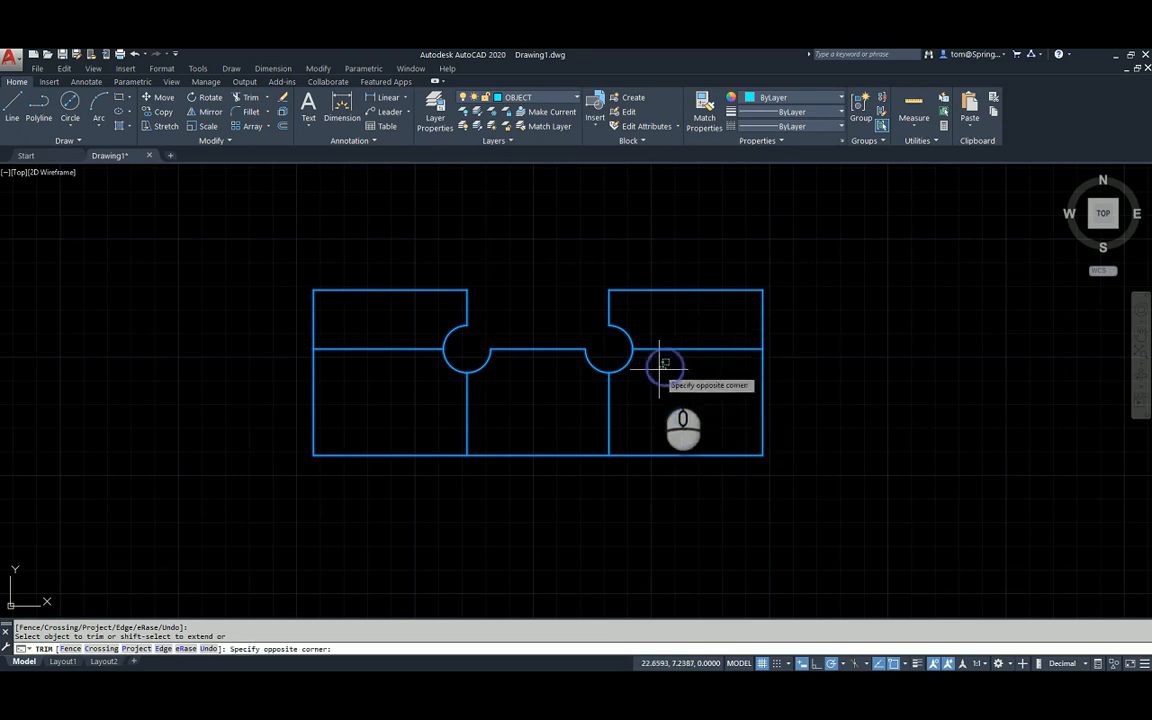
{"action": "left_click", "coordinate": [679, 352]}
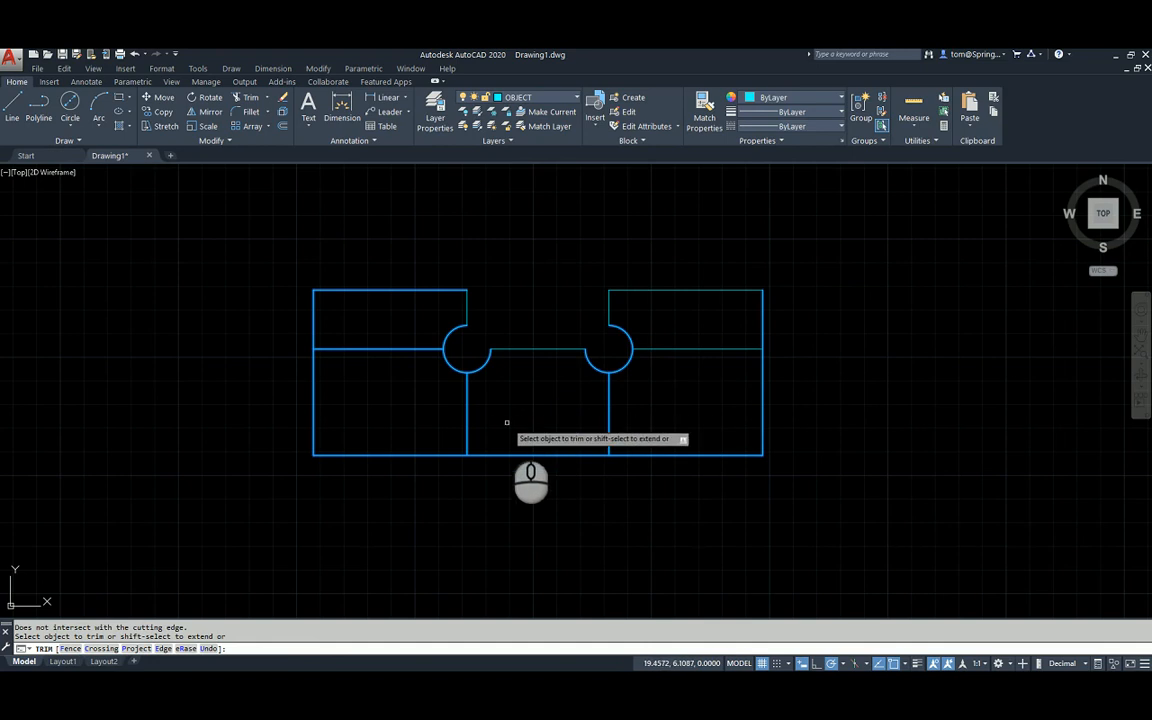
{"action": "left_click", "coordinate": [495, 407]}
{"action": "left_click", "coordinate": [437, 435]}
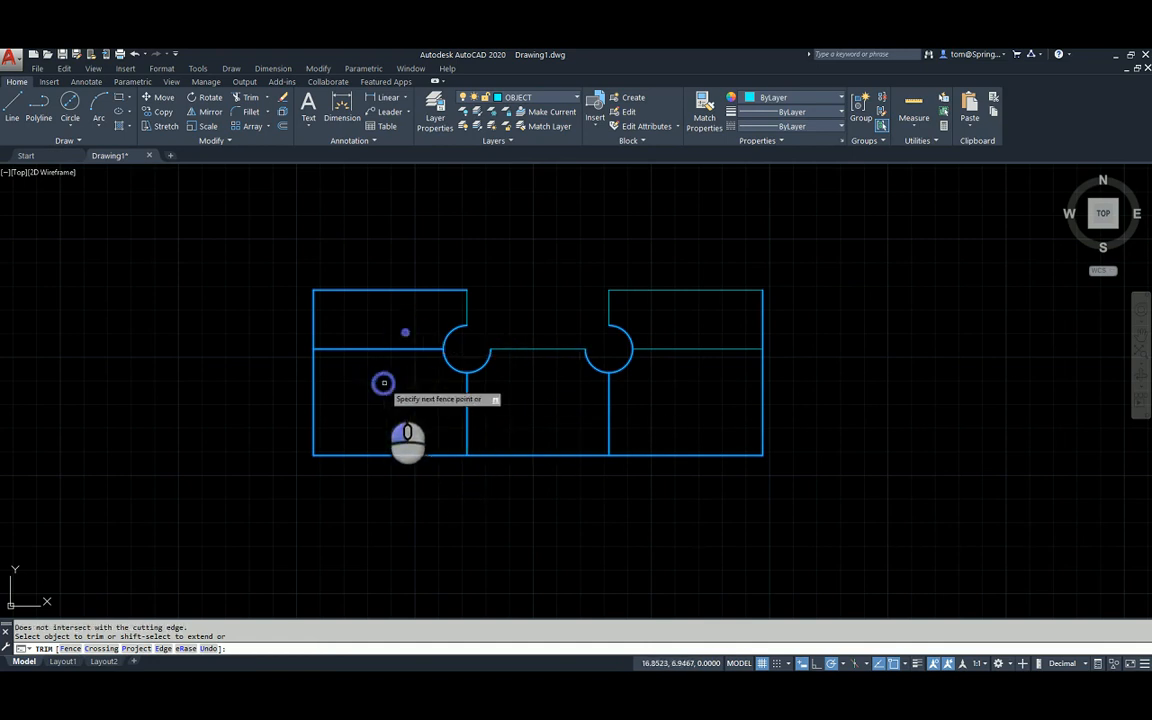
Erase the four leftover interior line segments outside the notch circles using Trim's Erase option, and finish trimming
{"action": "right_click", "coordinate": [667, 376]}
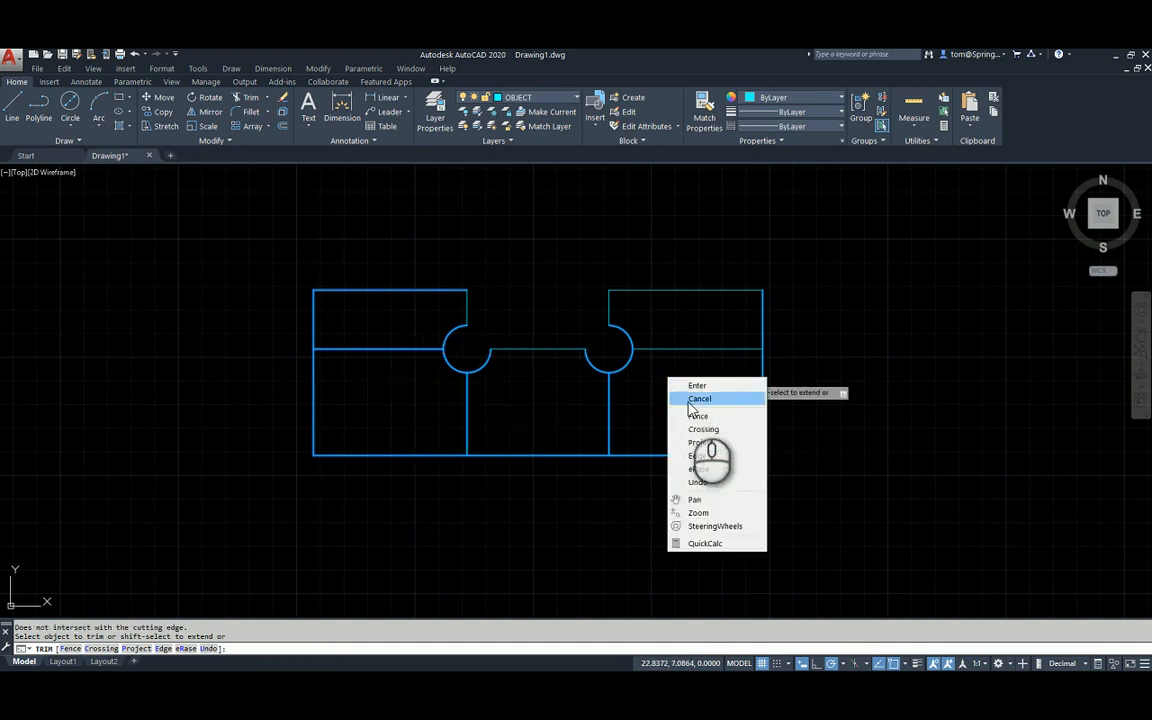
{"action": "left_click", "coordinate": [698, 468]}
{"action": "left_click", "coordinate": [700, 327]}
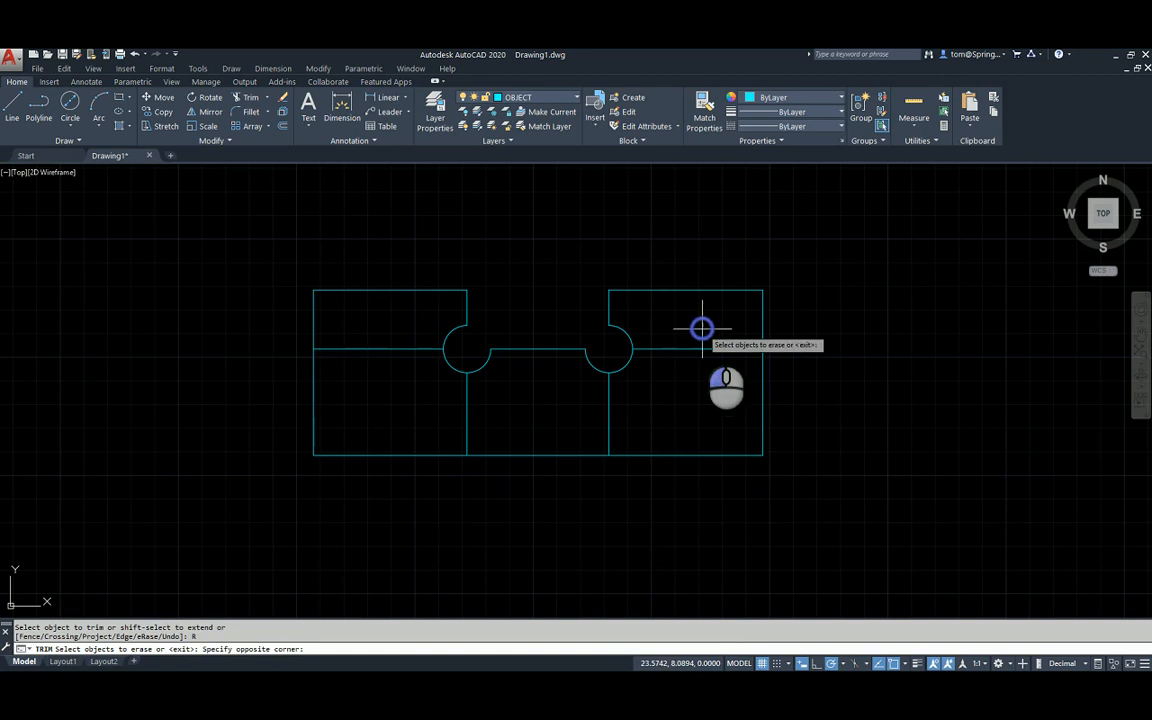
{"action": "left_click", "coordinate": [690, 366]}
{"action": "left_click", "coordinate": [656, 391]}
{"action": "left_click", "coordinate": [452, 406]}
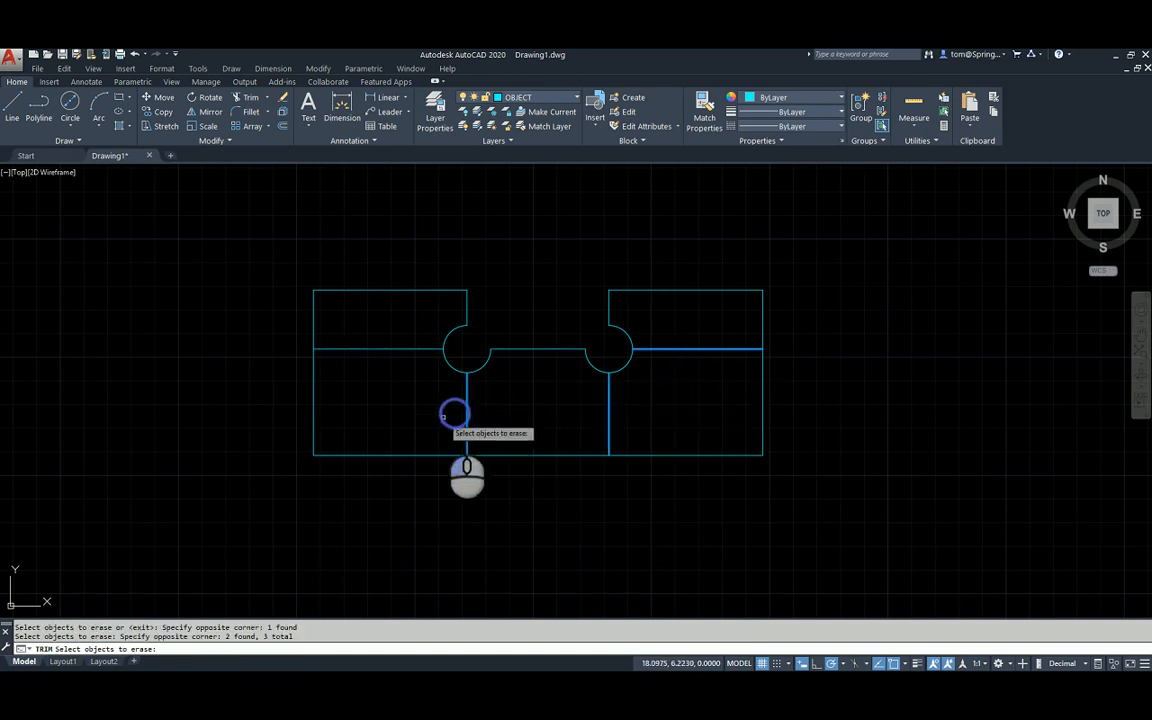
{"action": "left_click", "coordinate": [400, 318]}
{"action": "left_click", "coordinate": [378, 389]}
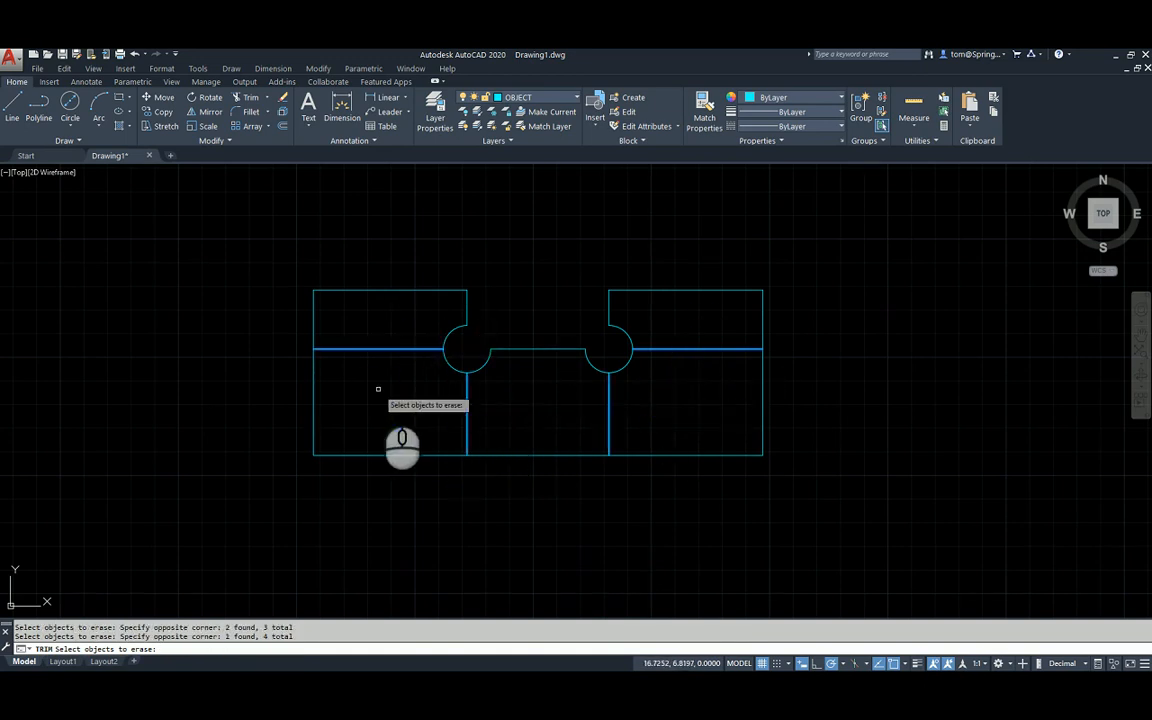
{"action": "key", "text": "Return"}
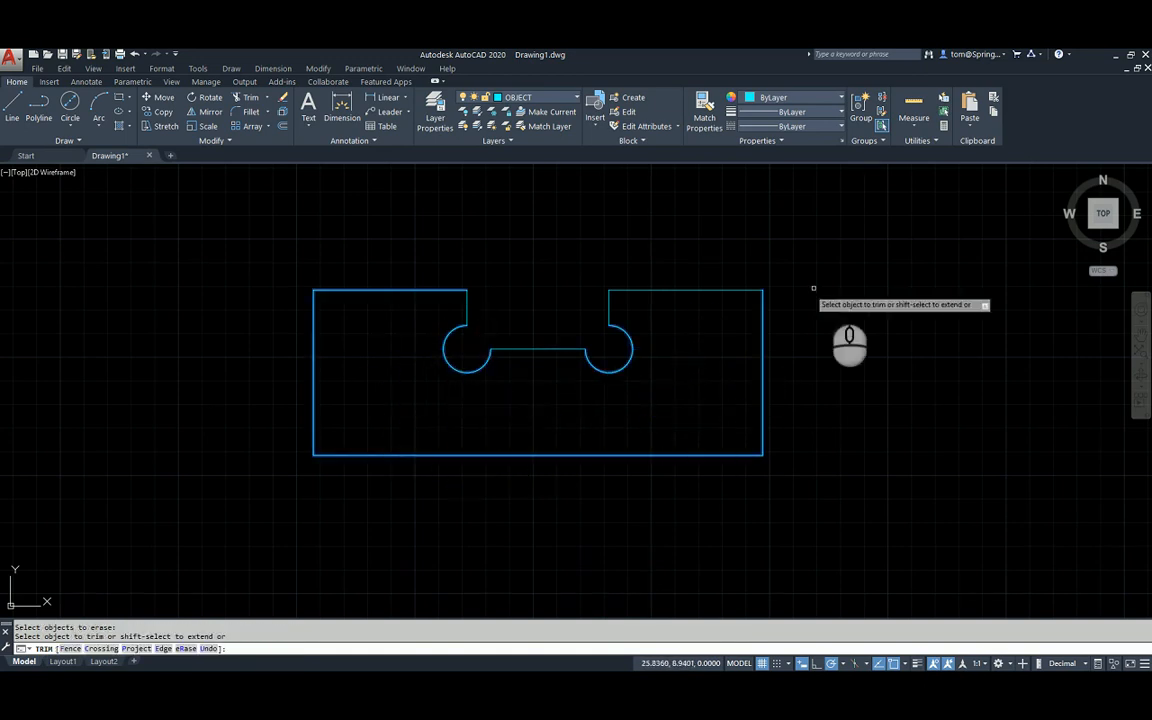
{"action": "key", "text": "Return"}
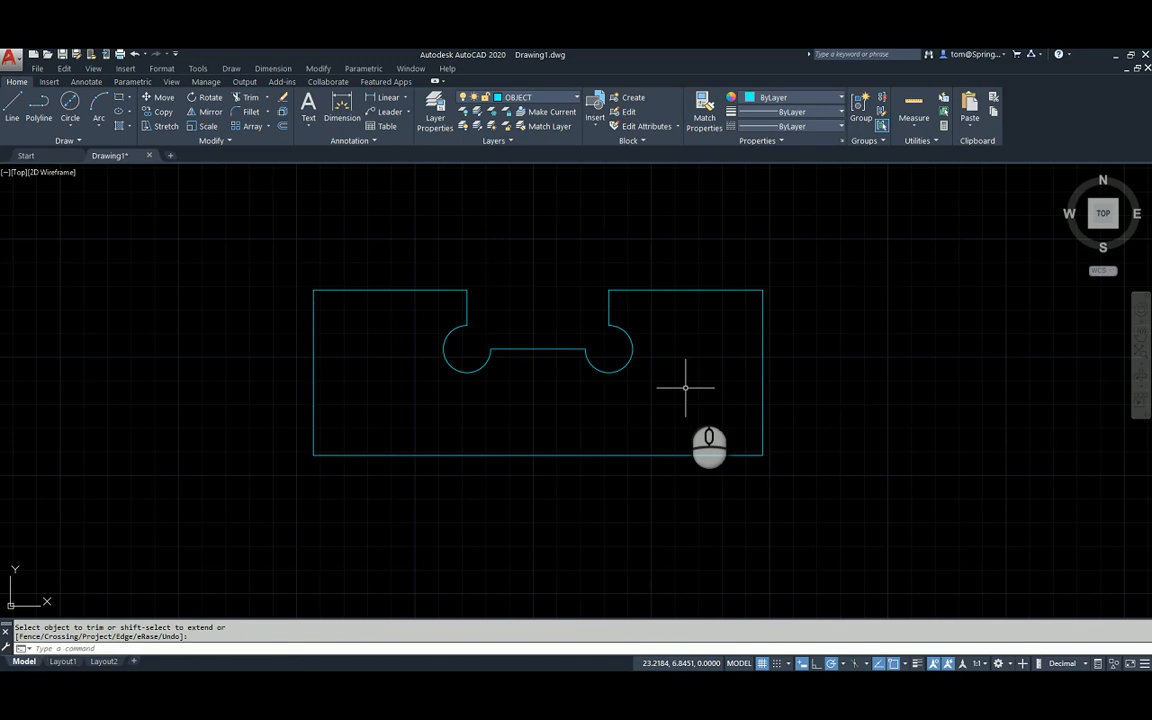
Fillet the plate's upper-left outer corner with a radius of .5
{"action": "key", "text": "alt+Tab"}
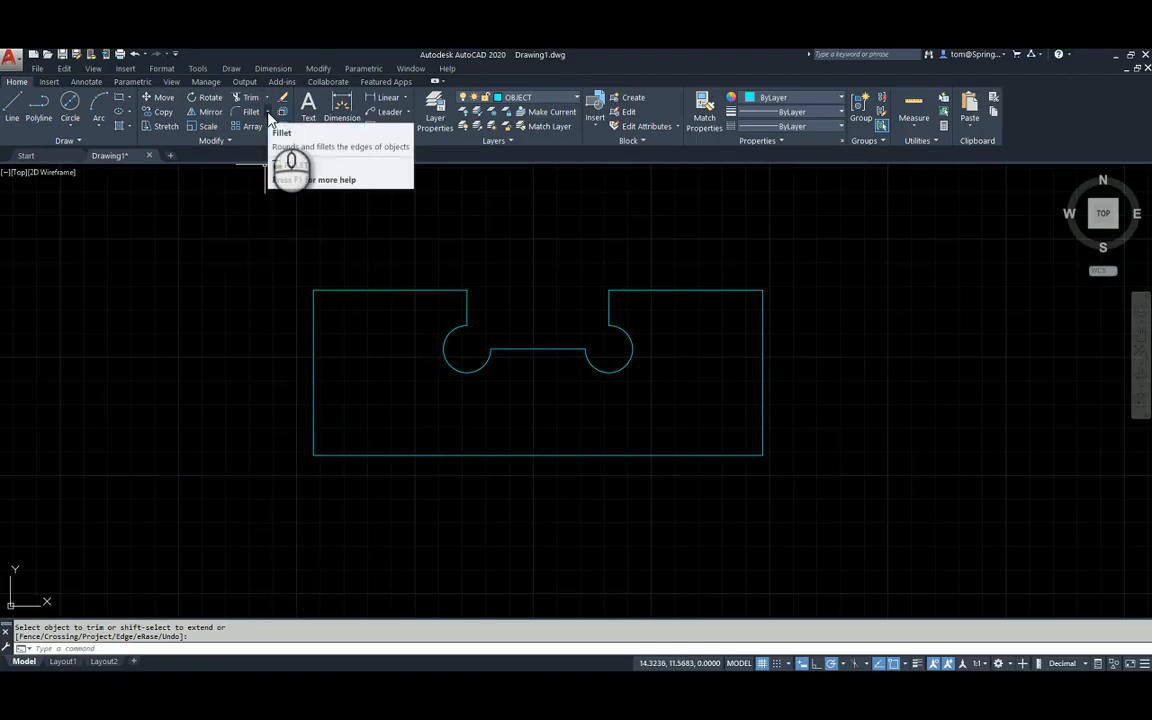
{"action": "left_click", "coordinate": [256, 112]}
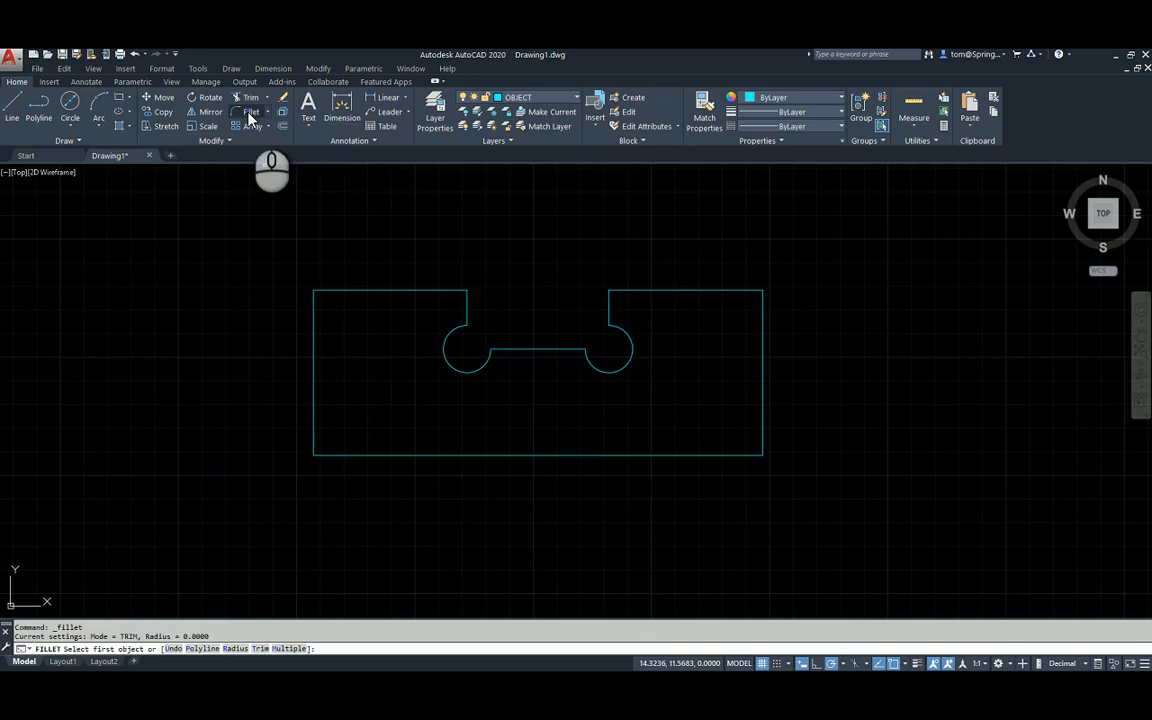
{"action": "left_click", "coordinate": [233, 648]}
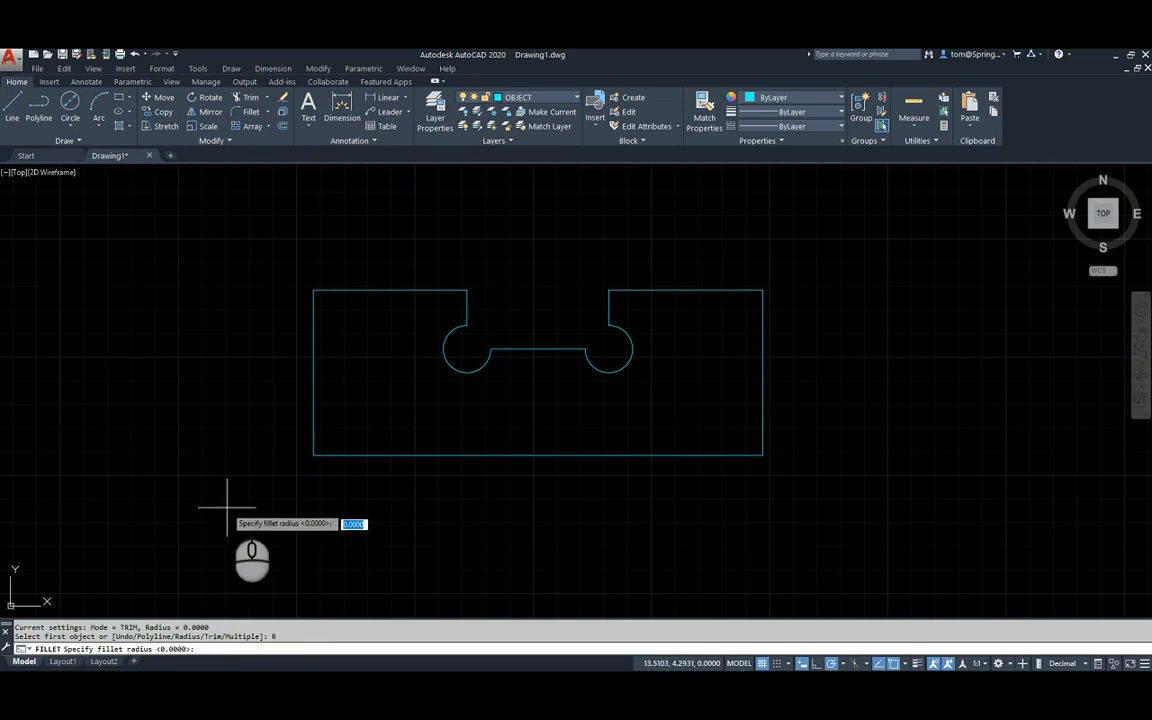
{"action": "key", "text": "Return"}
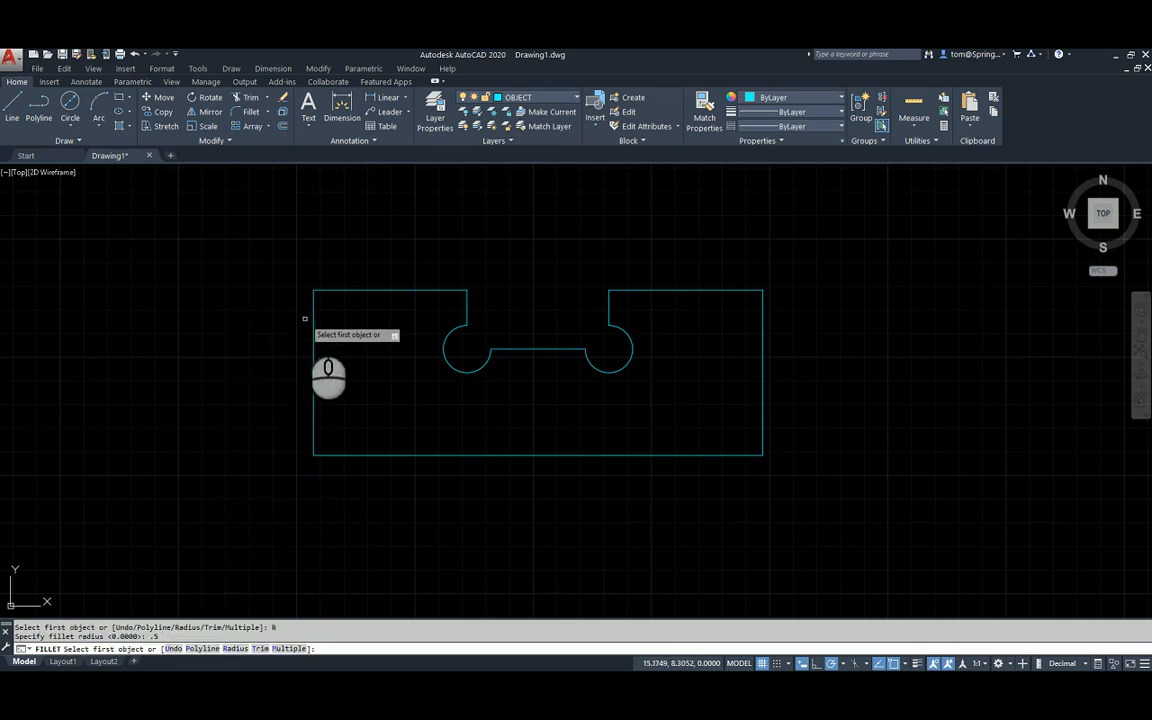
{"action": "left_click", "coordinate": [313, 316]}
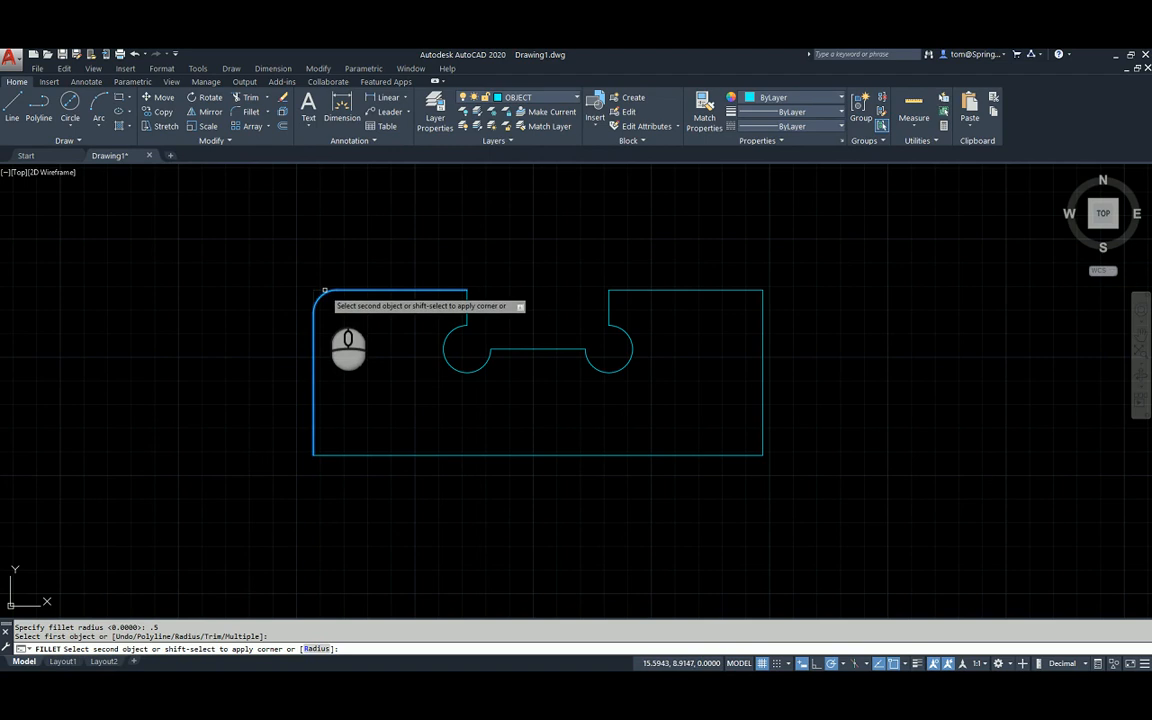
{"action": "left_click", "coordinate": [324, 291]}
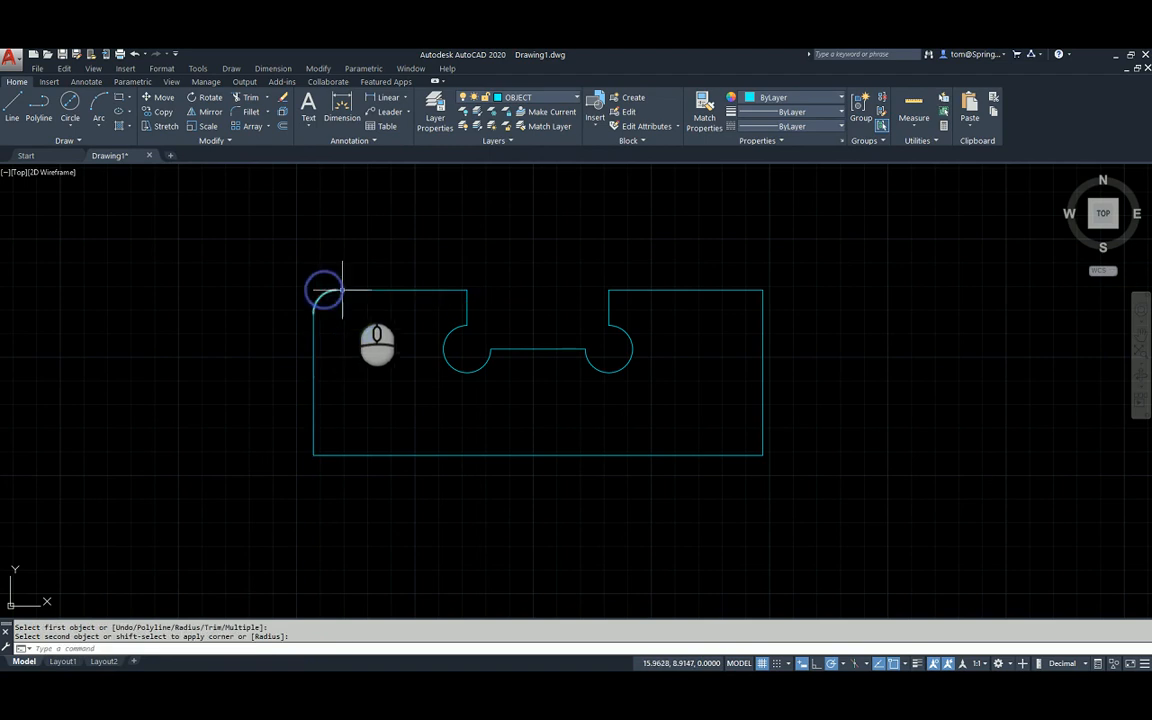
Restart Fillet in Multiple mode and round both upper corners of the notch opening with the same 0.5 radius
{"action": "right_click", "coordinate": [403, 220]}
{"action": "left_click", "coordinate": [420, 226]}
{"action": "right_click", "coordinate": [470, 225]}
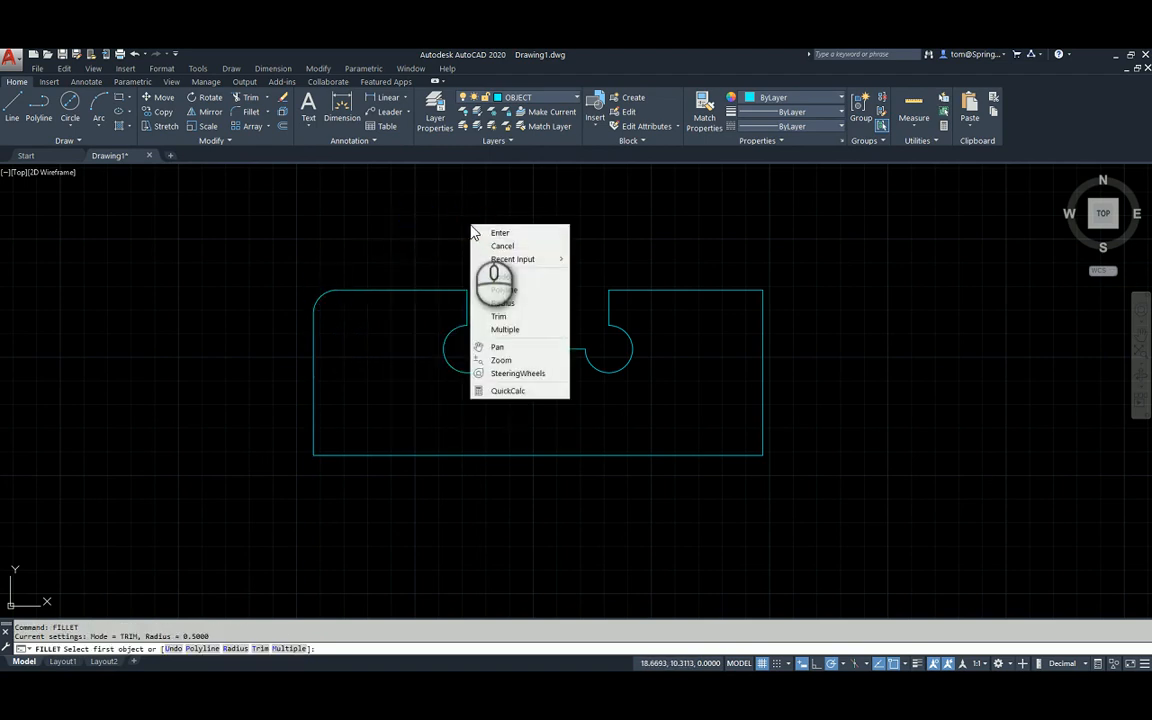
{"action": "left_click", "coordinate": [503, 329]}
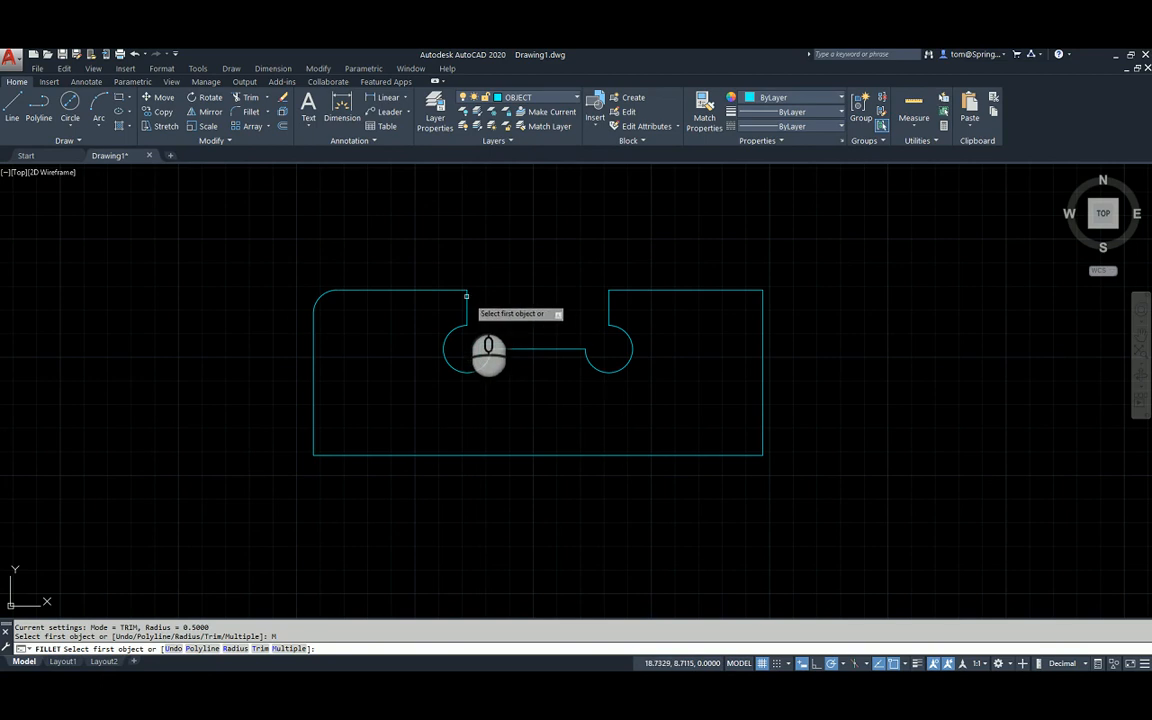
{"action": "left_click", "coordinate": [450, 290]}
{"action": "left_click", "coordinate": [465, 300]}
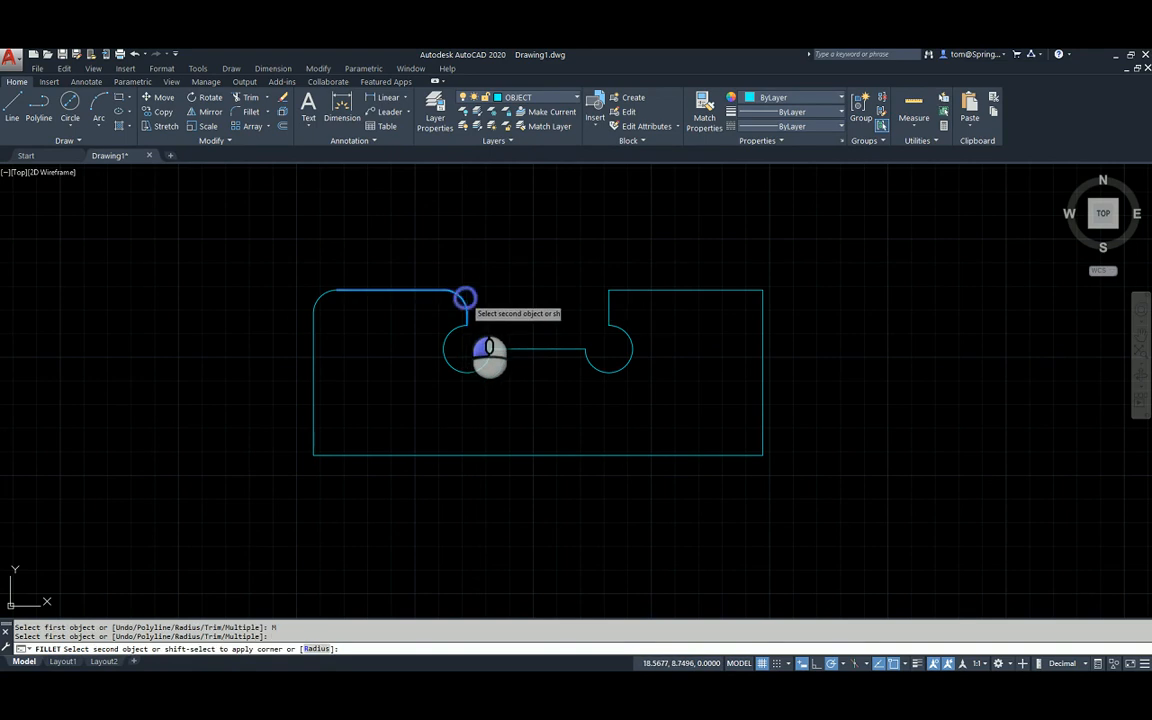
{"action": "left_click", "coordinate": [607, 303]}
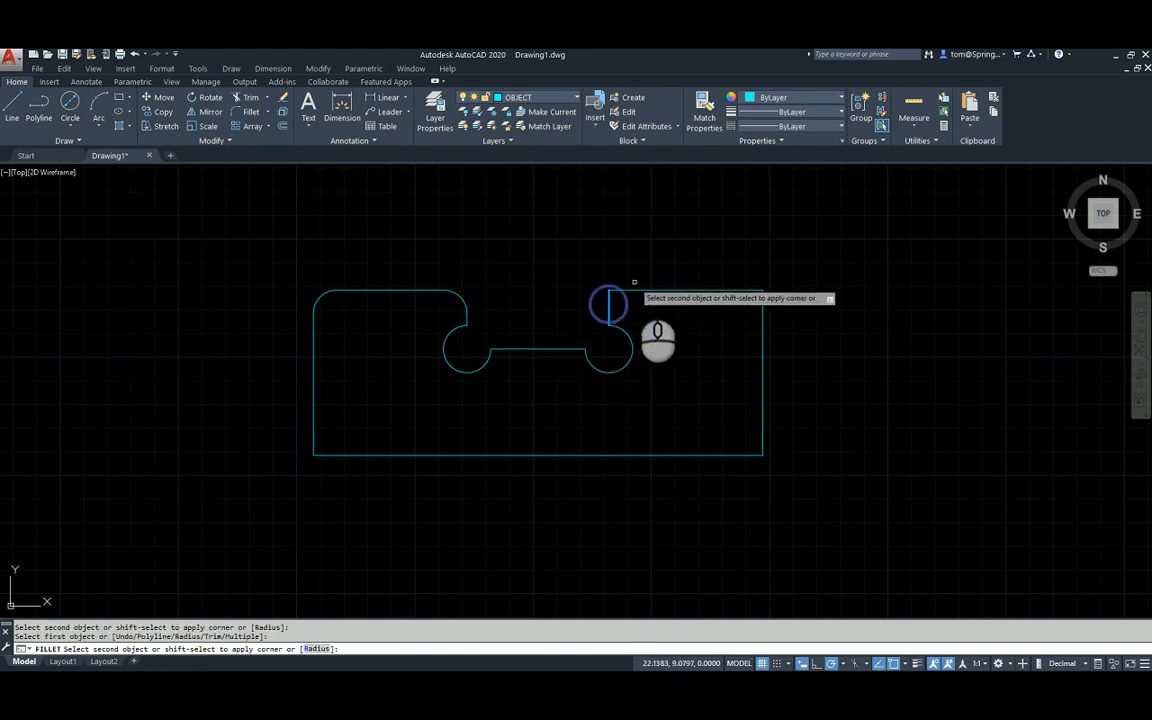
{"action": "left_click", "coordinate": [629, 290]}
Round the plate's upper-right, lower-right and lower-left outer corners with the 0.5 radius, and end Fillet
{"action": "left_click", "coordinate": [751, 290]}
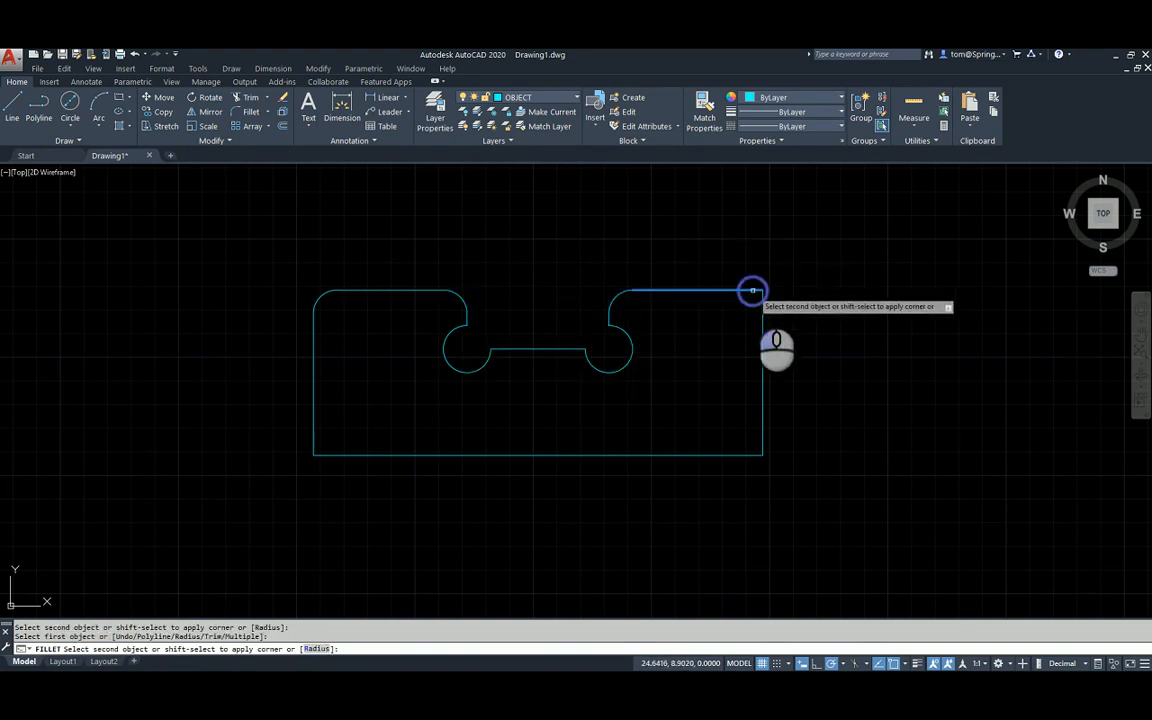
{"action": "left_click", "coordinate": [763, 309]}
{"action": "left_click", "coordinate": [762, 436]}
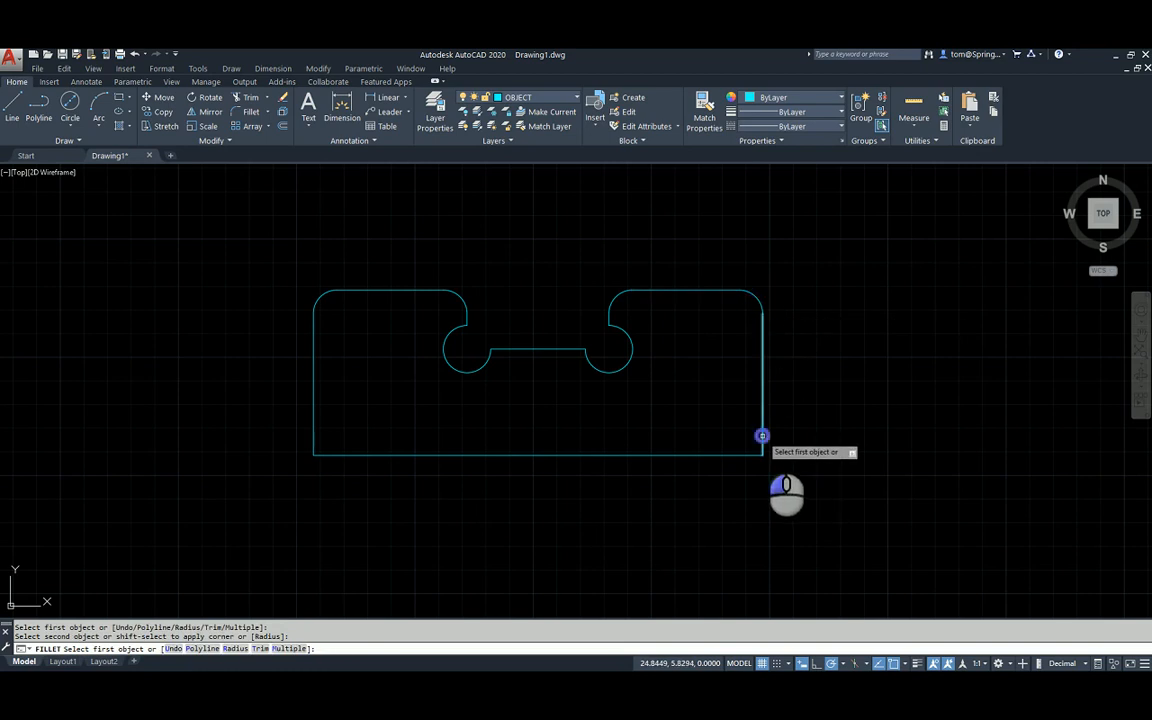
{"action": "left_click", "coordinate": [746, 456]}
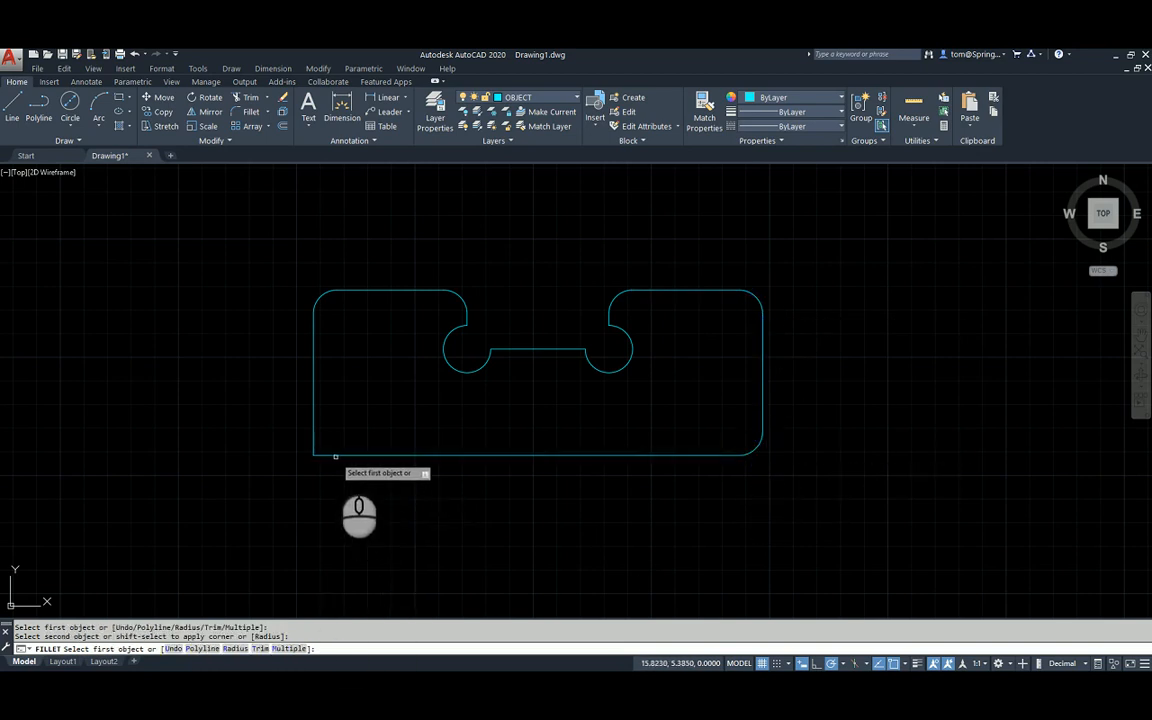
{"action": "left_click", "coordinate": [332, 455]}
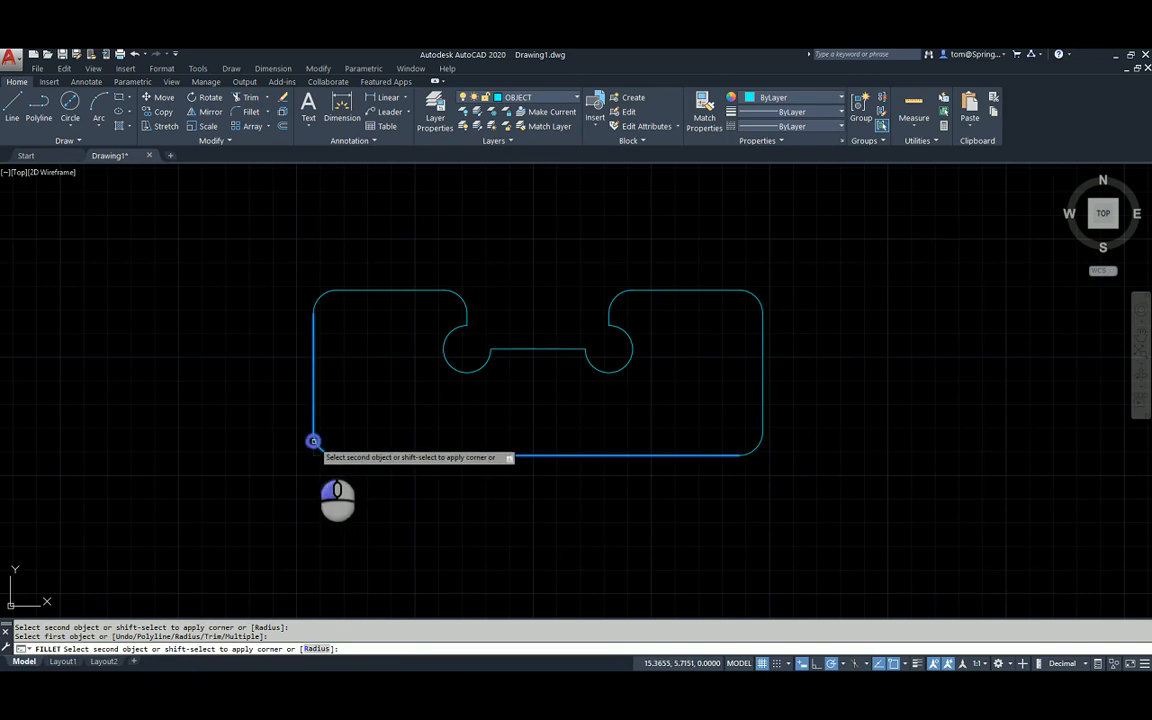
{"action": "left_click", "coordinate": [314, 442]}
{"action": "key", "text": "Escape"}
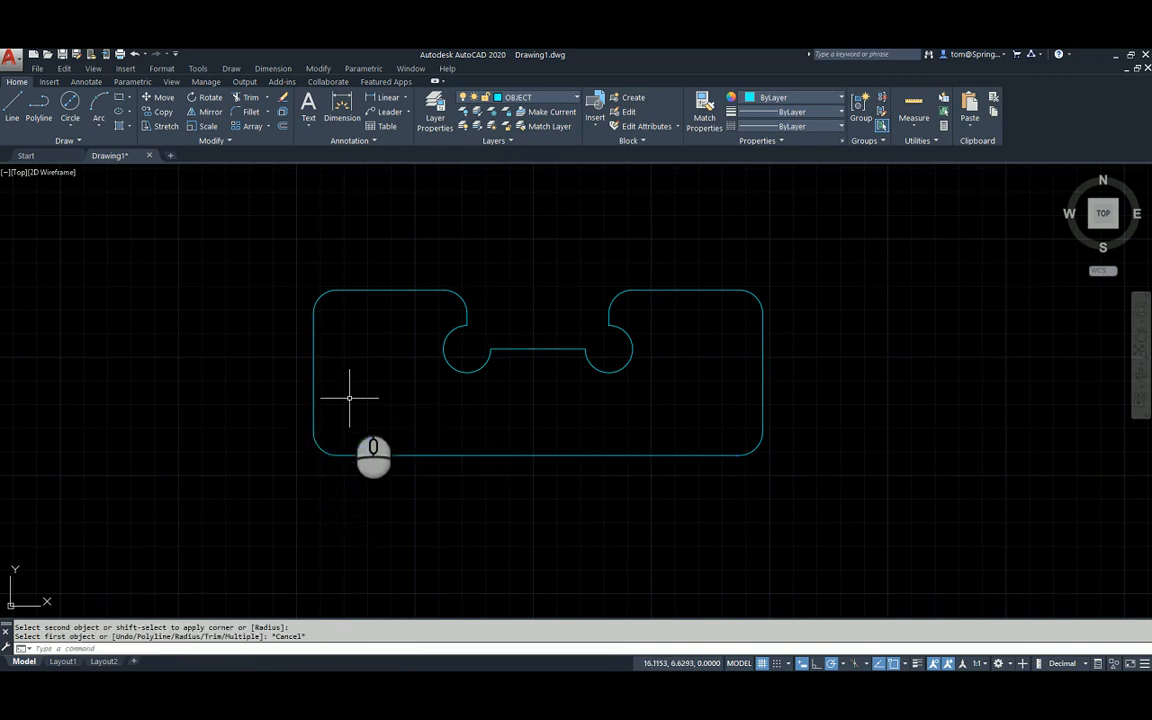
Draw a .25 diameter circle centred on the lower-left corner fillet's centre
{"action": "key", "text": "alt+Tab"}
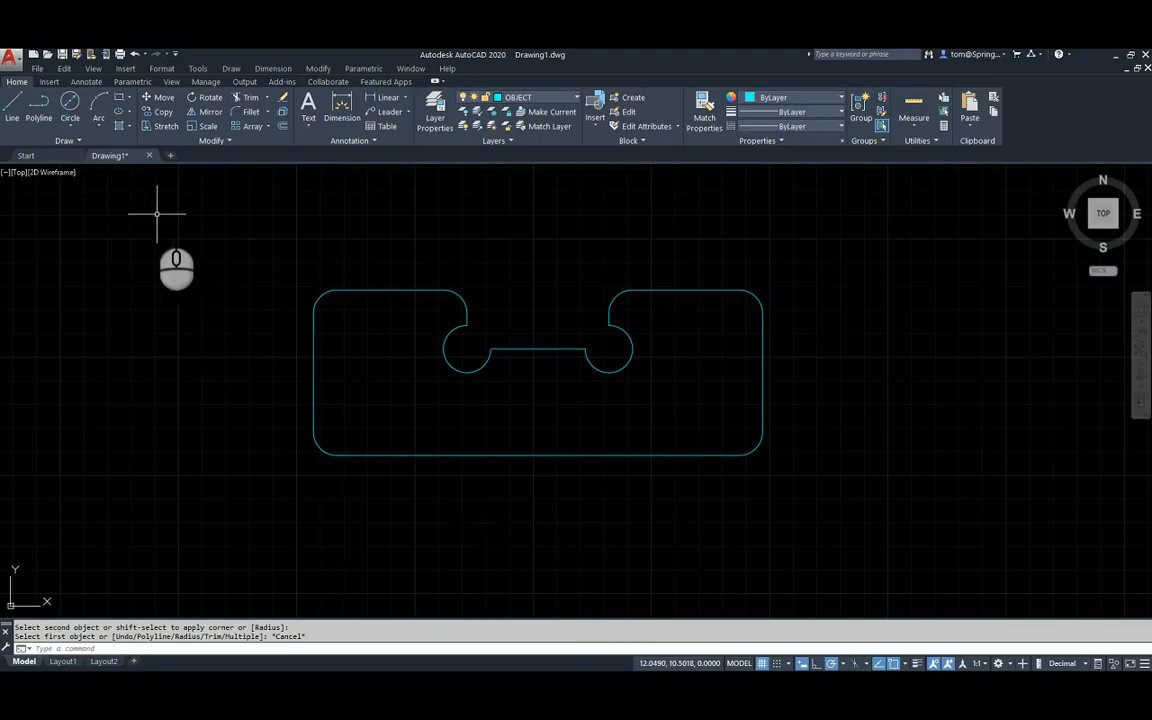
{"action": "left_click", "coordinate": [77, 130]}
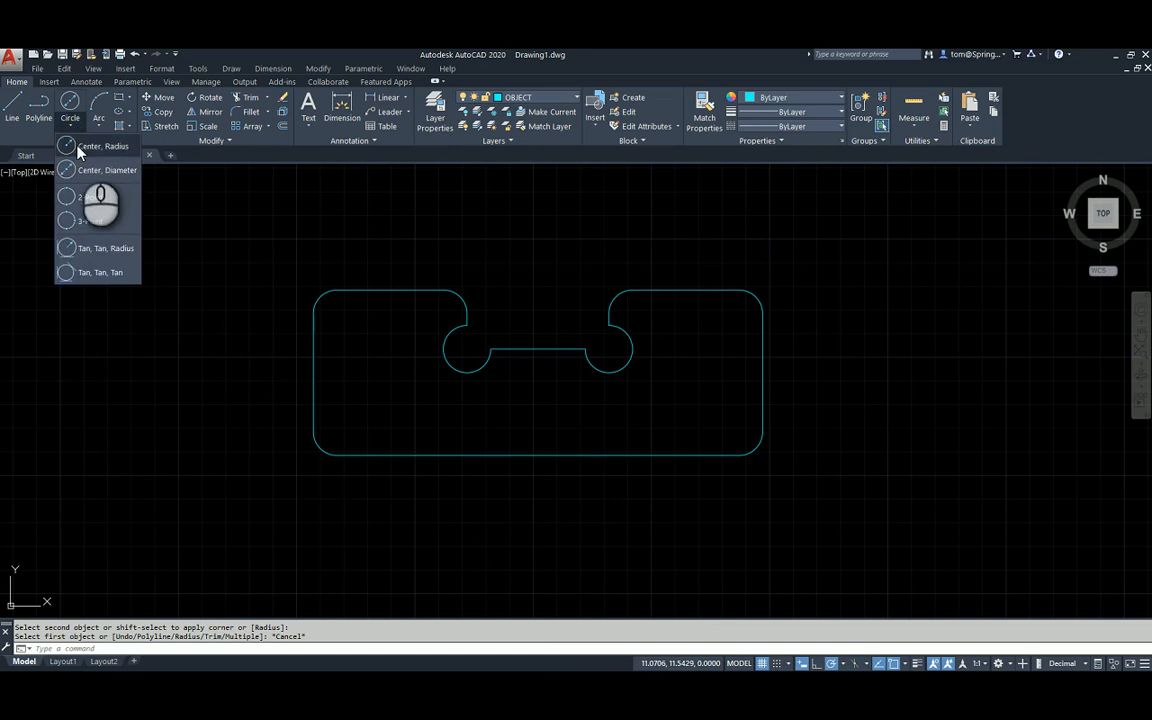
{"action": "left_click", "coordinate": [82, 172]}
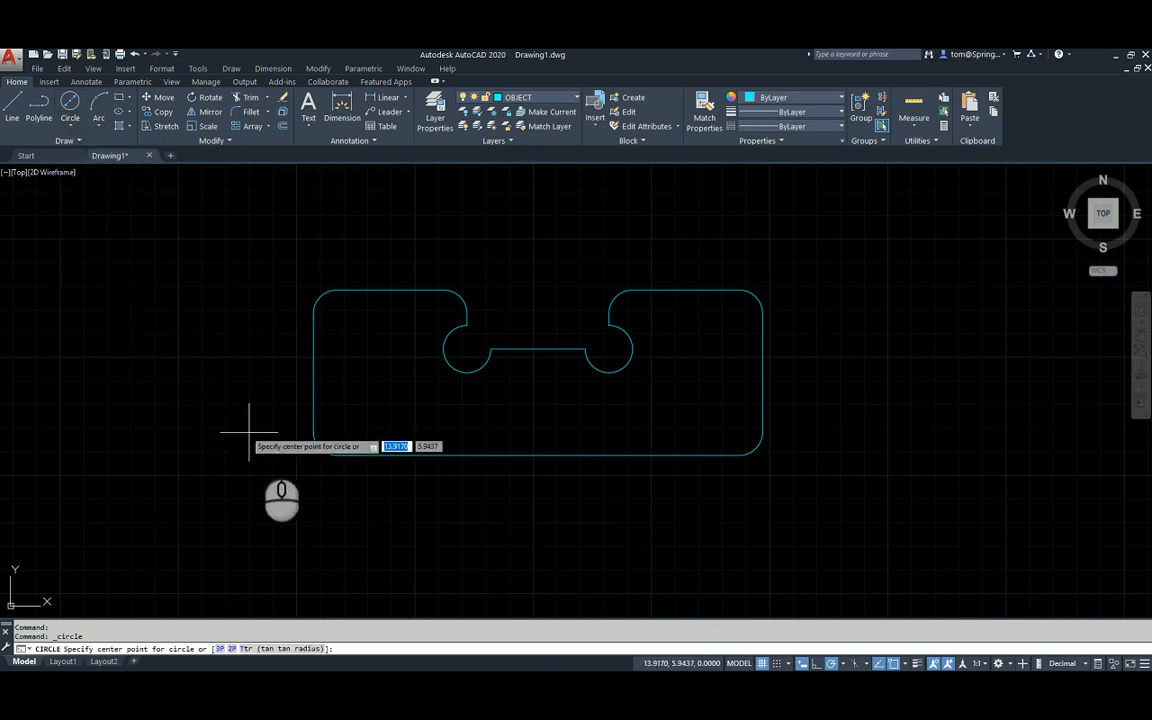
{"action": "left_click", "coordinate": [337, 432]}
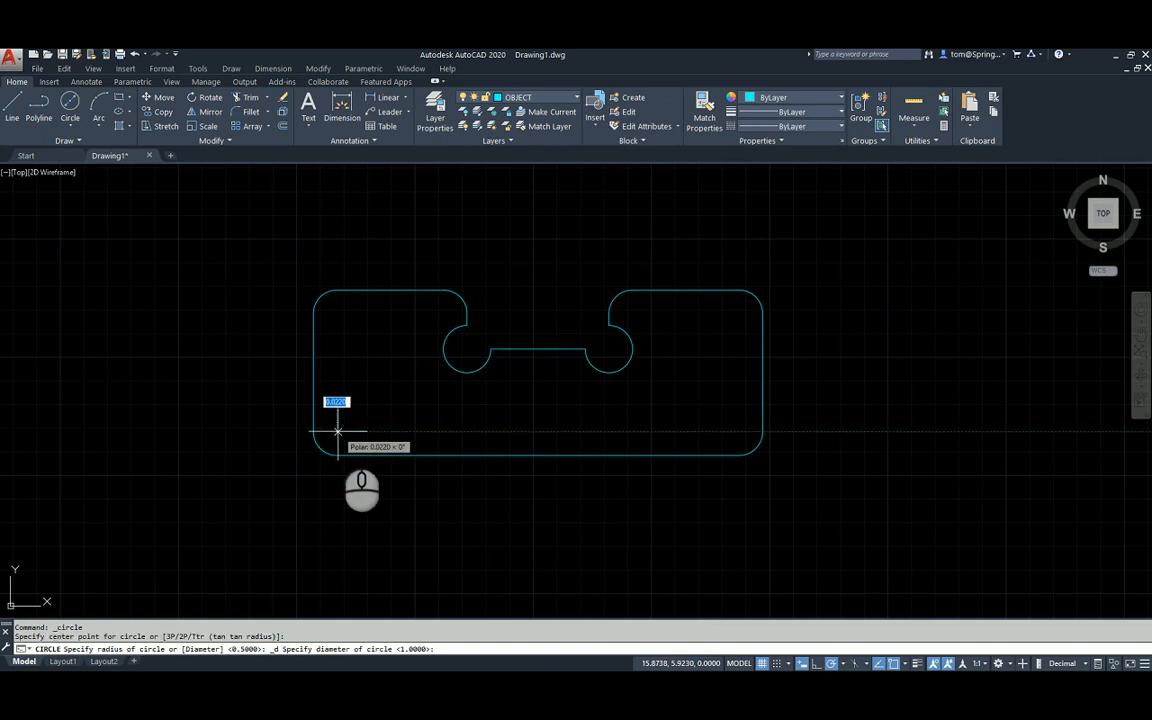
{"action": "type", "text": ".25"}
{"action": "key", "text": "Return"}
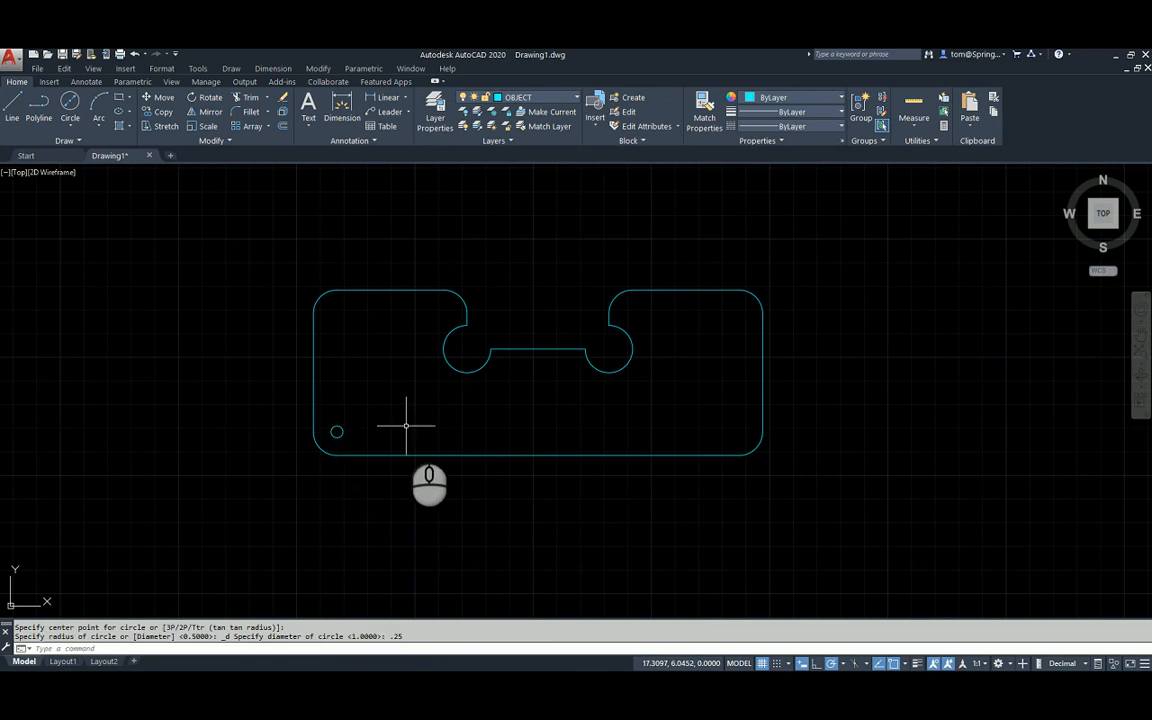
Create a rectangular array of the small lower-left circle with 2 columns and 6 rows
{"action": "key", "text": "alt+Tab"}
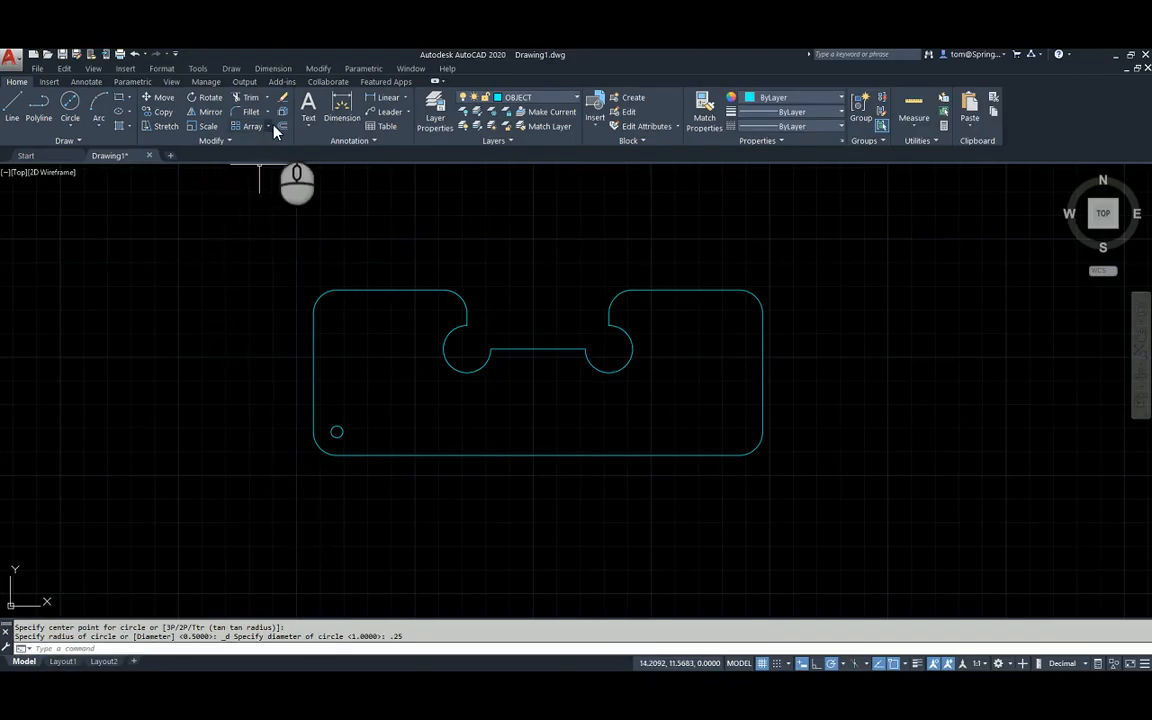
{"action": "left_click", "coordinate": [268, 126]}
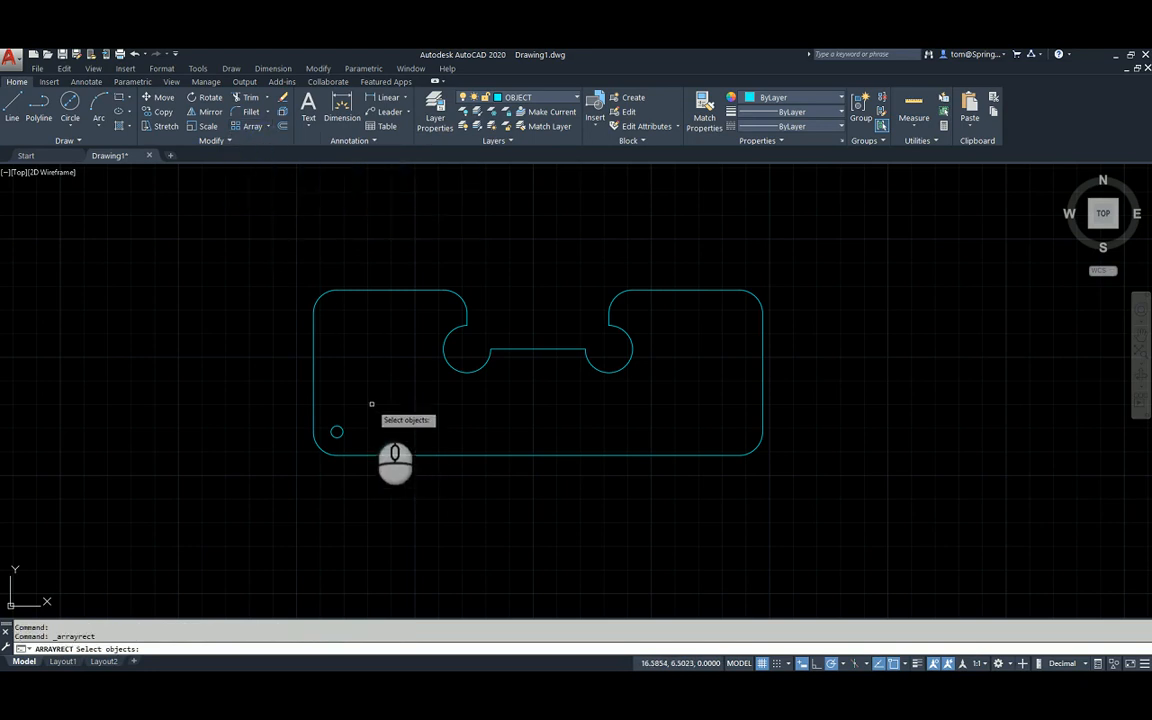
{"action": "left_click", "coordinate": [338, 431]}
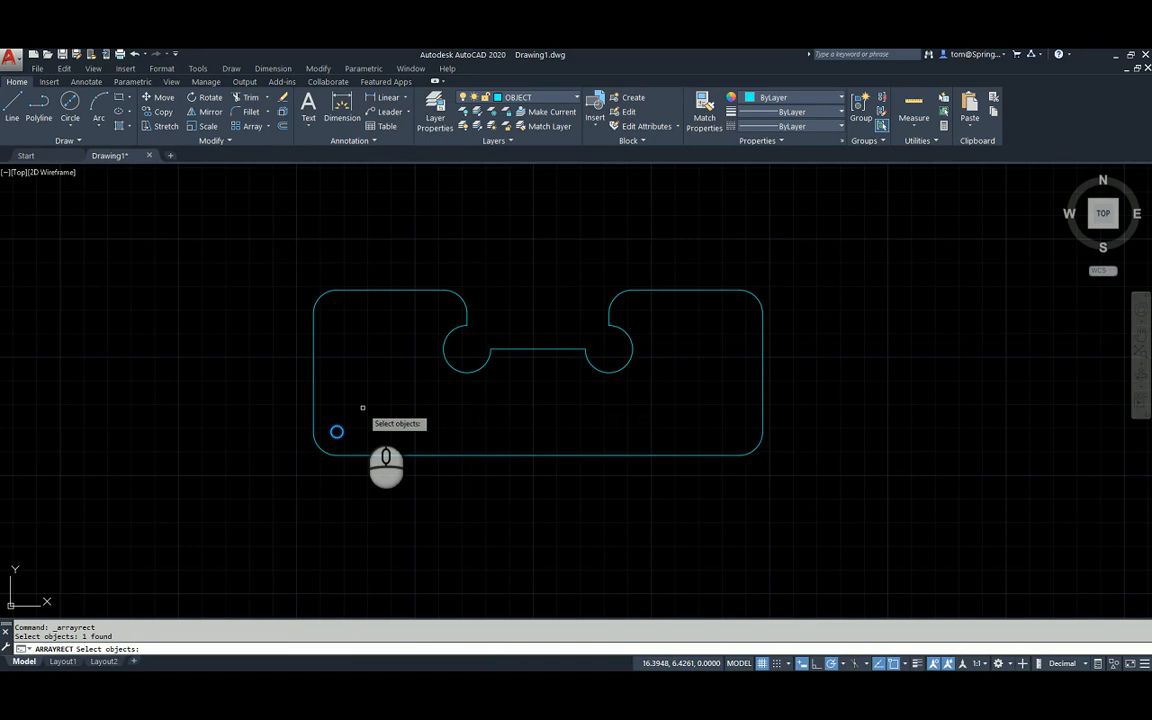
{"action": "key", "text": "Return"}
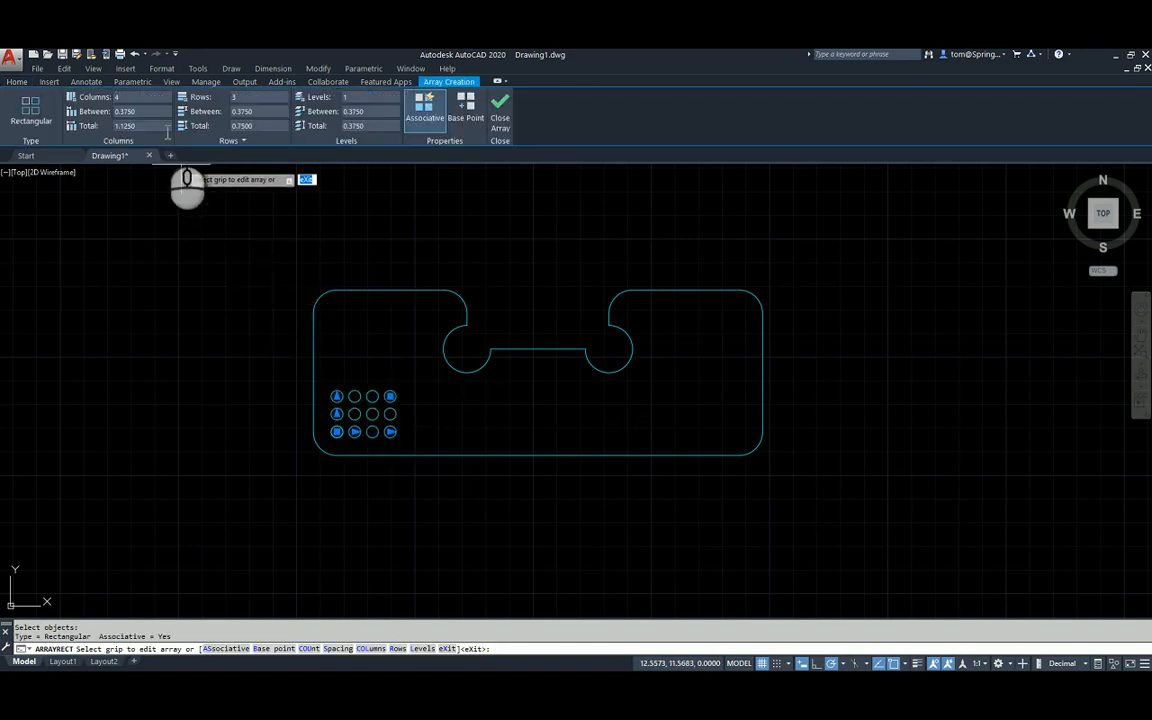
{"action": "left_click", "coordinate": [126, 98]}
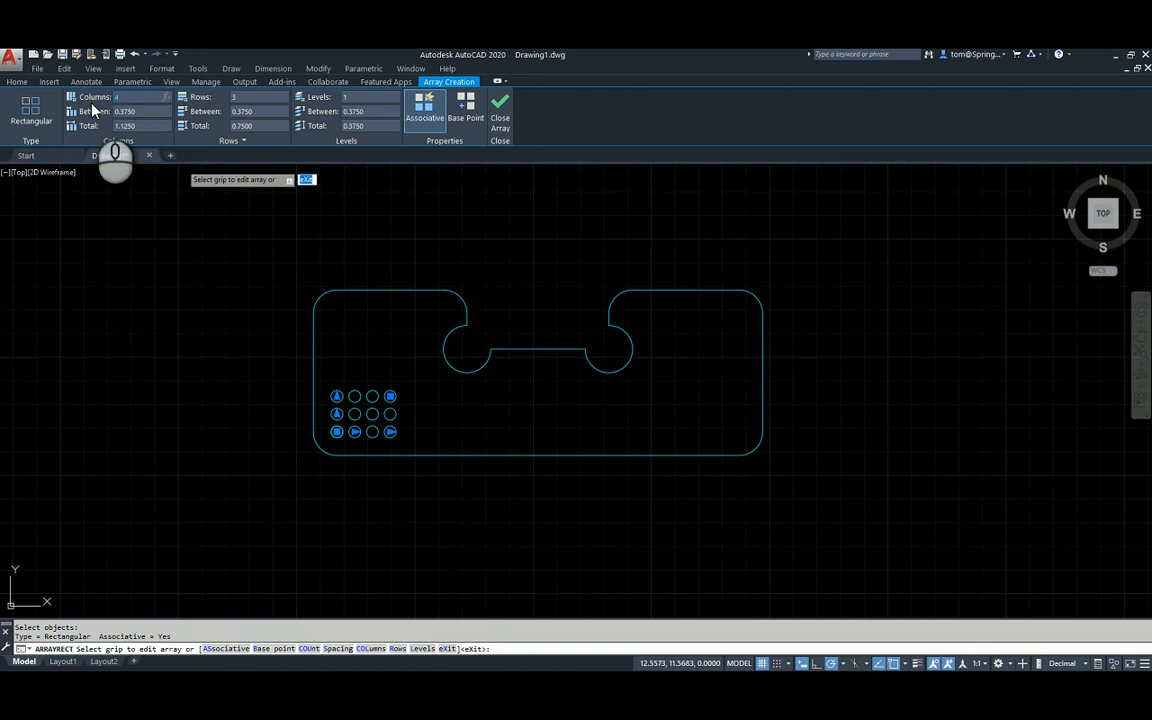
{"action": "type", "text": "2"}
{"action": "key", "text": "Return"}
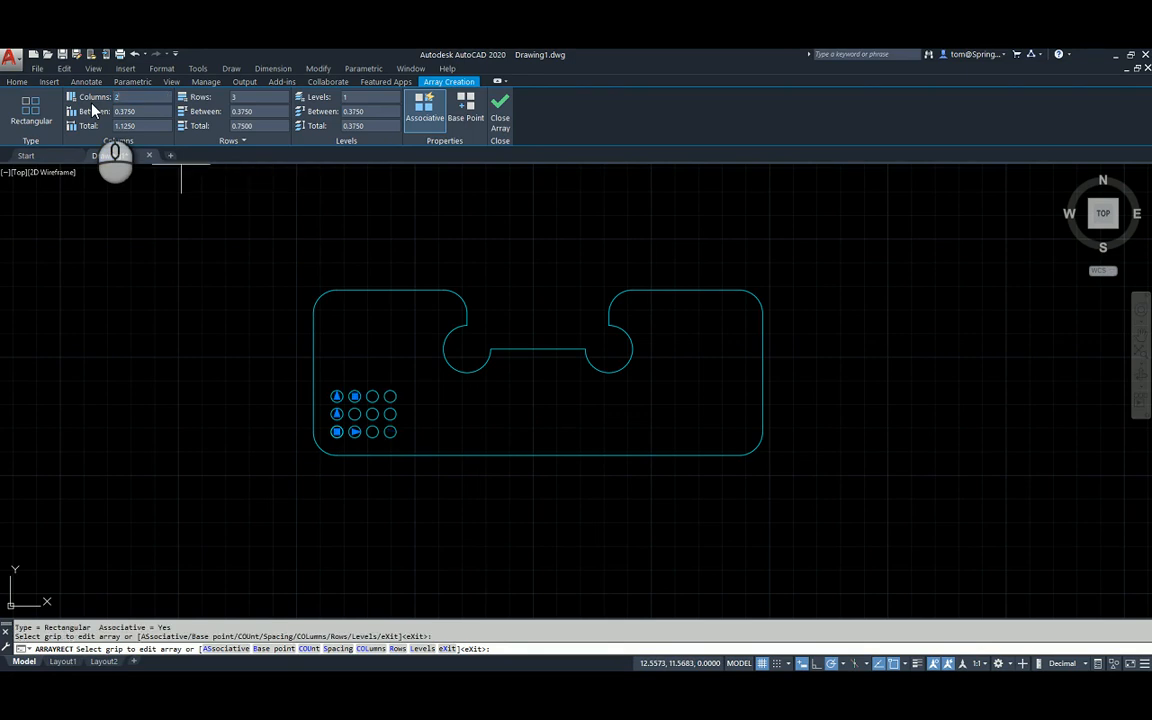
{"action": "left_click", "coordinate": [258, 100]}
{"action": "type", "text": "6"}
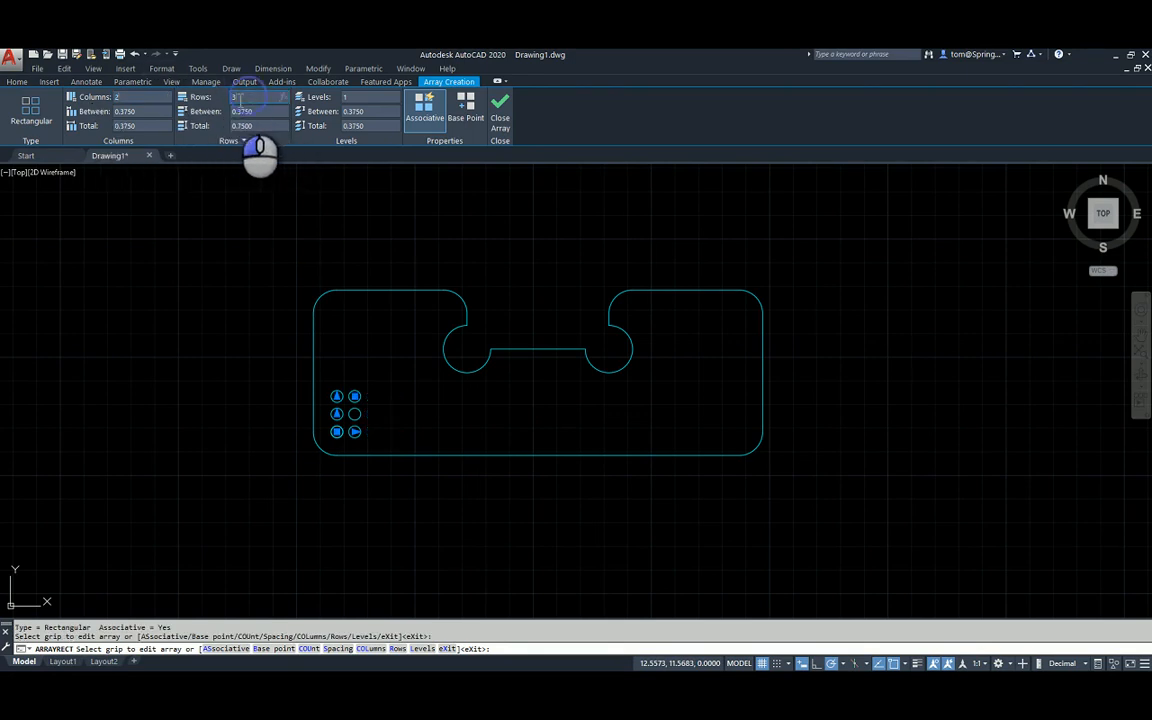
{"action": "key", "text": "Return"}
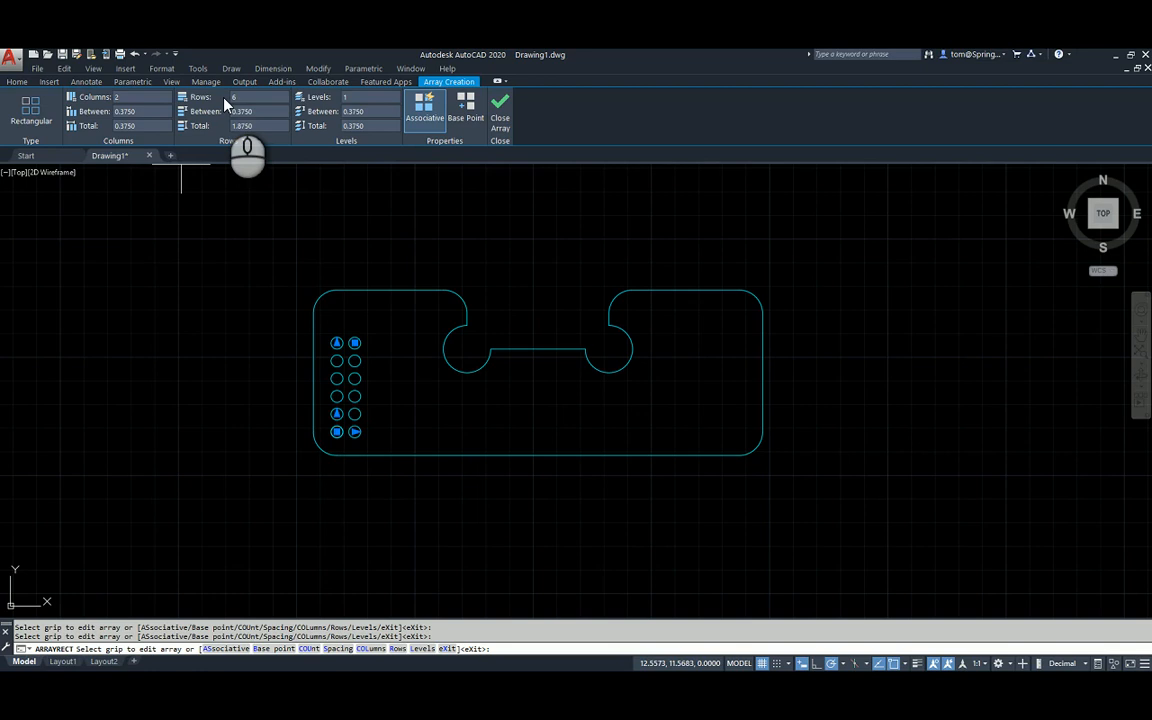
Set both the row and column spacing of the hole array to 0.5 and finish the array
{"action": "left_click", "coordinate": [258, 110]}
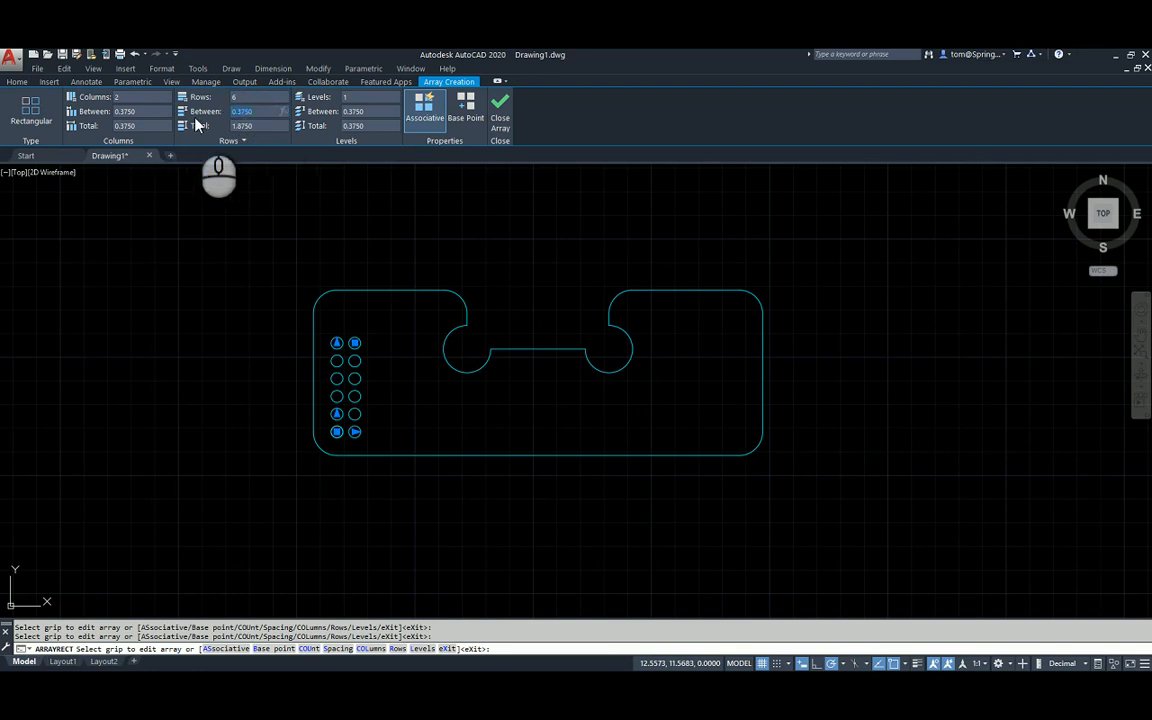
{"action": "type", "text": "1/2"}
{"action": "key", "text": "Return"}
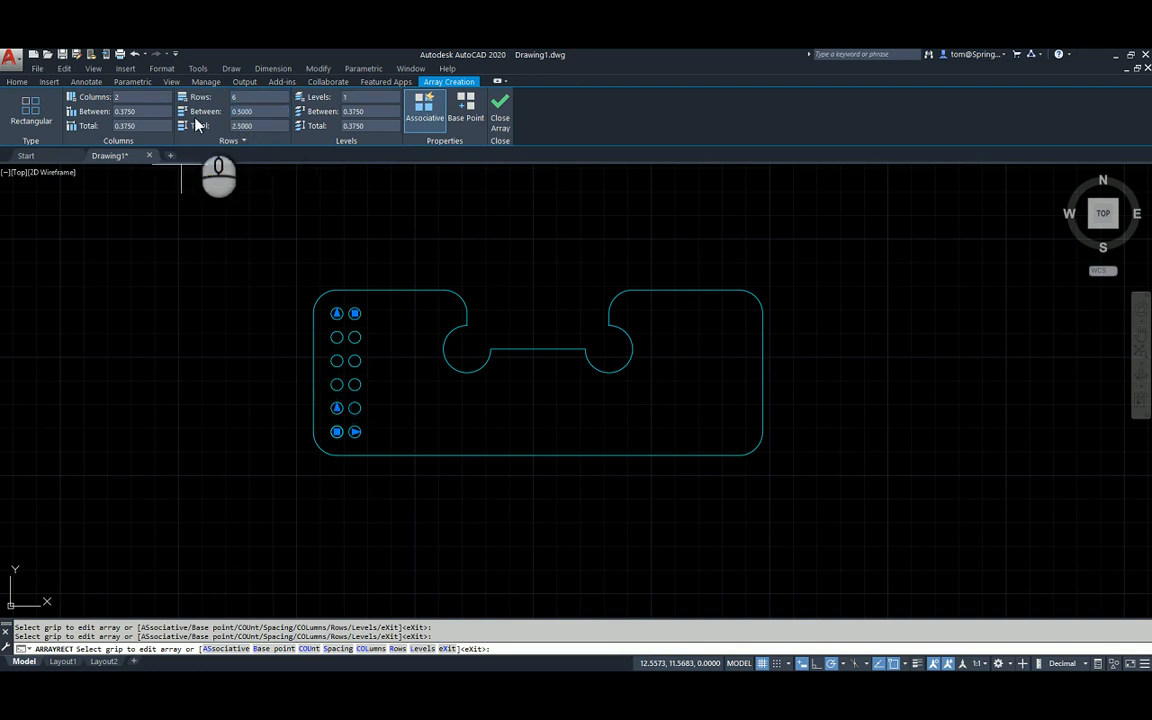
{"action": "left_click", "coordinate": [135, 111]}
{"action": "left_click_drag", "start_coordinate": [136, 112], "coordinate": [55, 107]}
{"action": "type", "text": "1/2"}
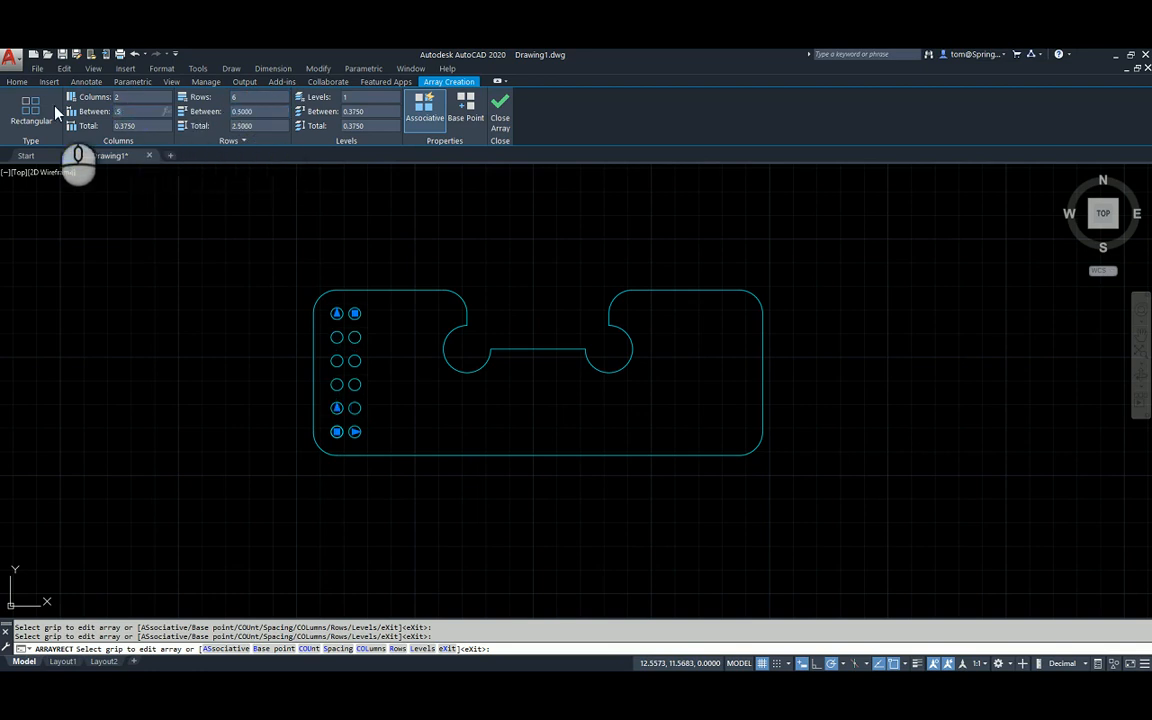
{"action": "key", "text": "Return"}
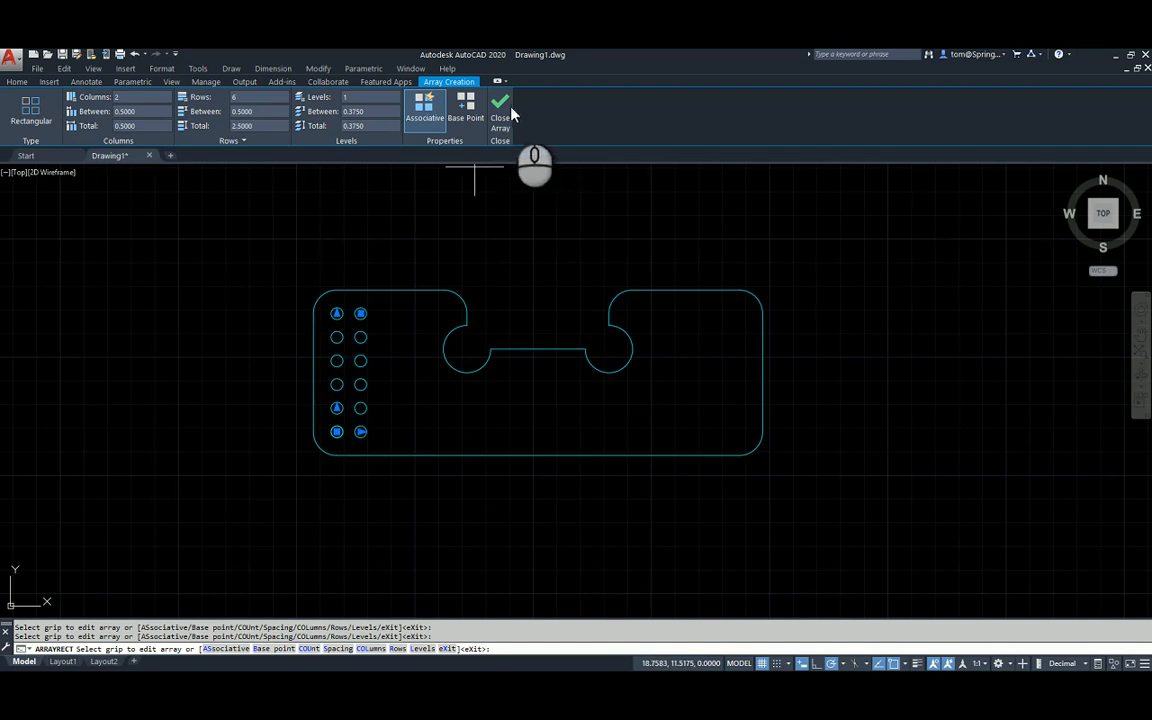
{"action": "left_click", "coordinate": [500, 106]}
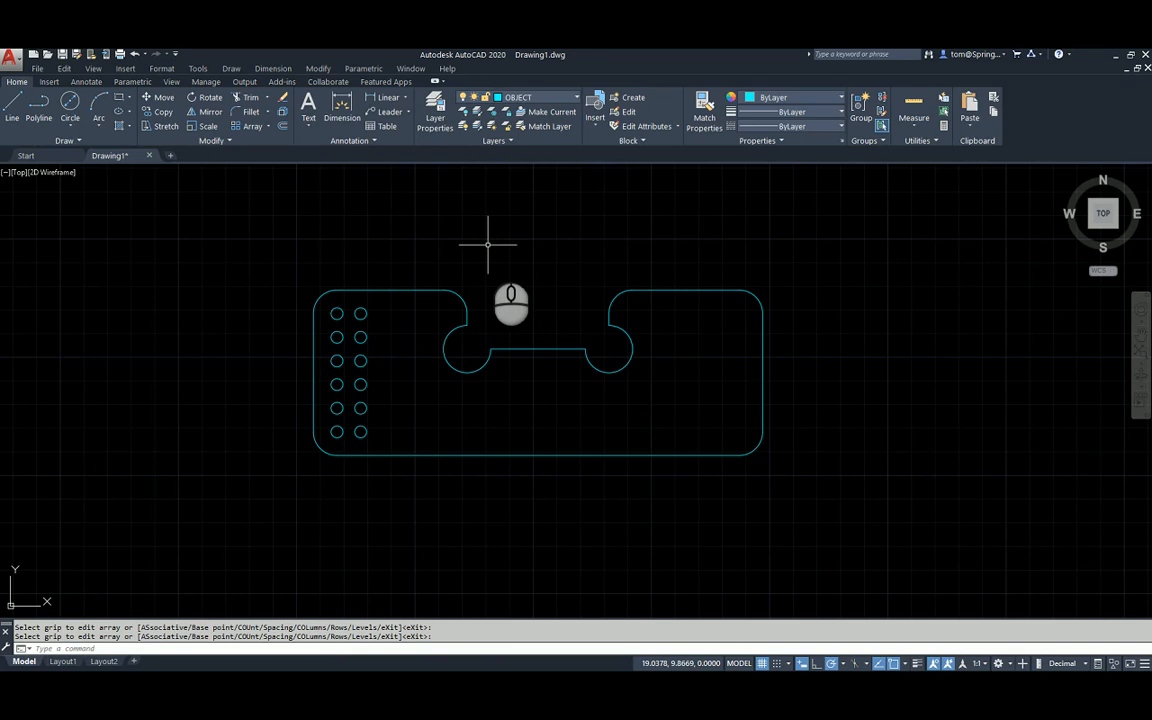
Mirror the hole array about the vertical line through the midpoint of the notch's bottom edge, keeping the source objects
{"action": "left_click", "coordinate": [208, 114]}
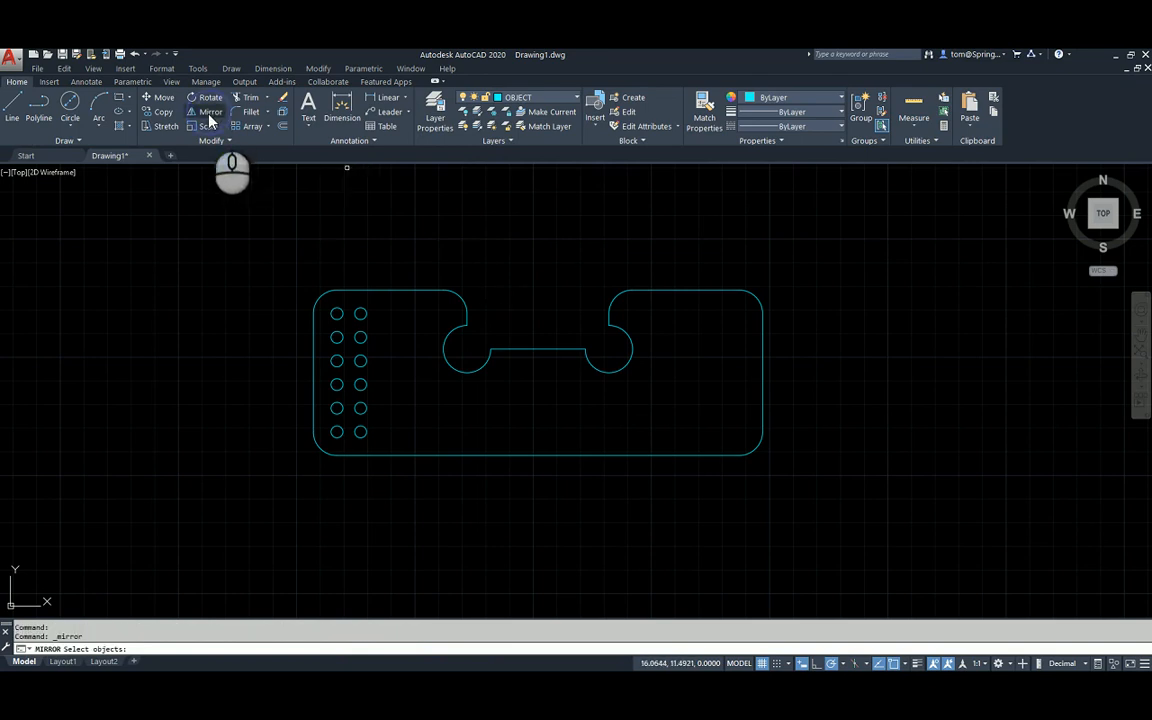
{"action": "left_click", "coordinate": [362, 314]}
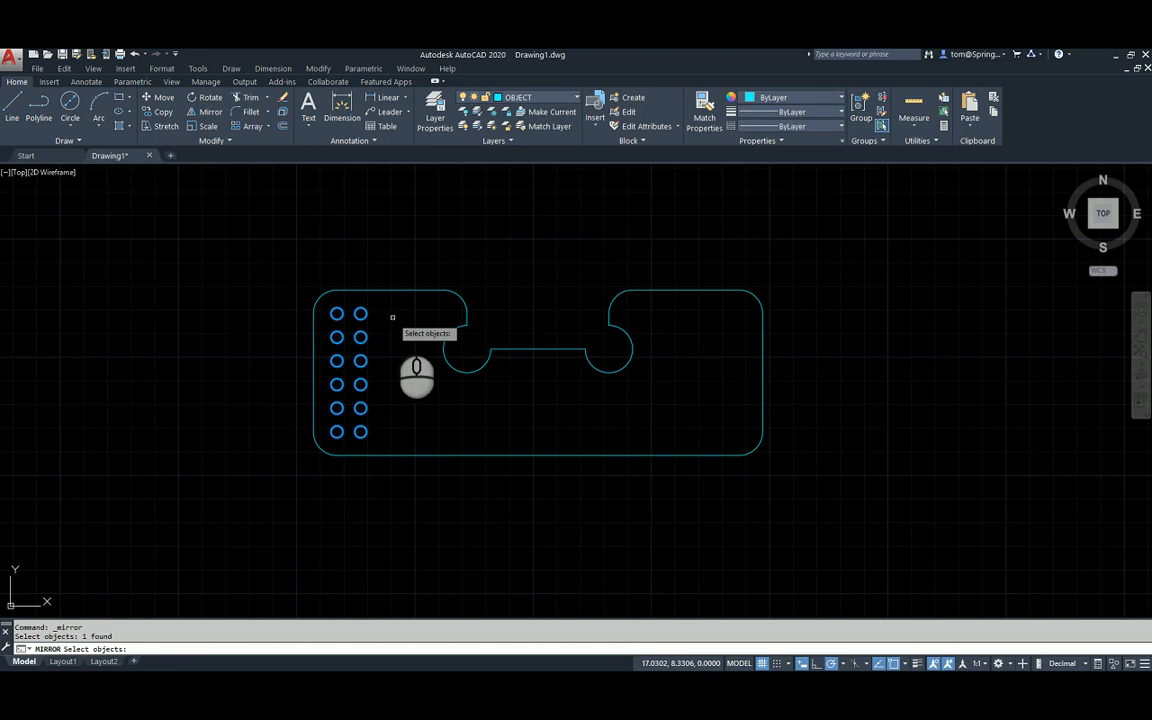
{"action": "key", "text": "Return"}
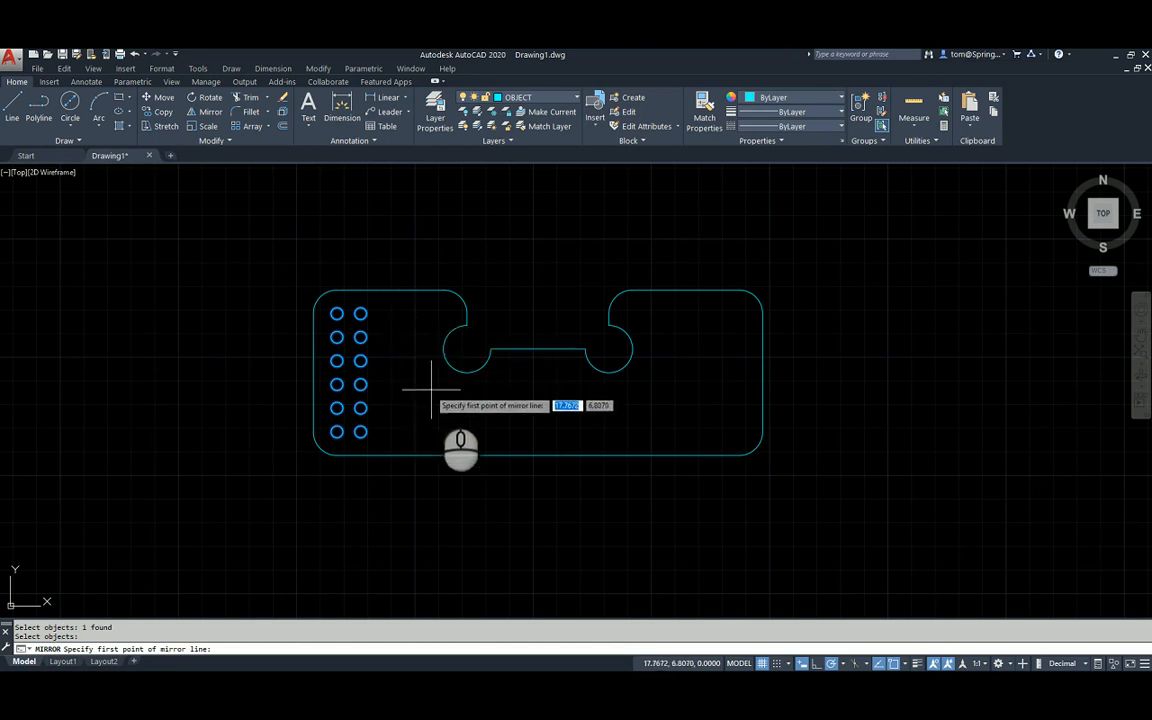
{"action": "left_click", "coordinate": [538, 349]}
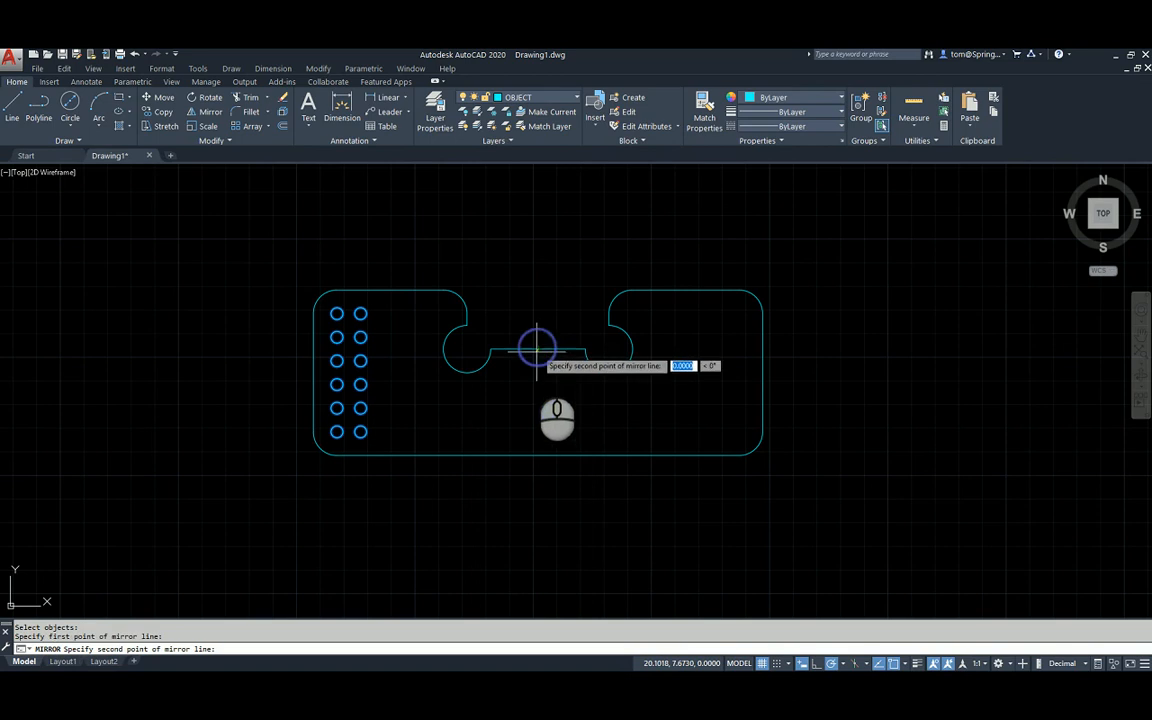
{"action": "left_click", "coordinate": [534, 557]}
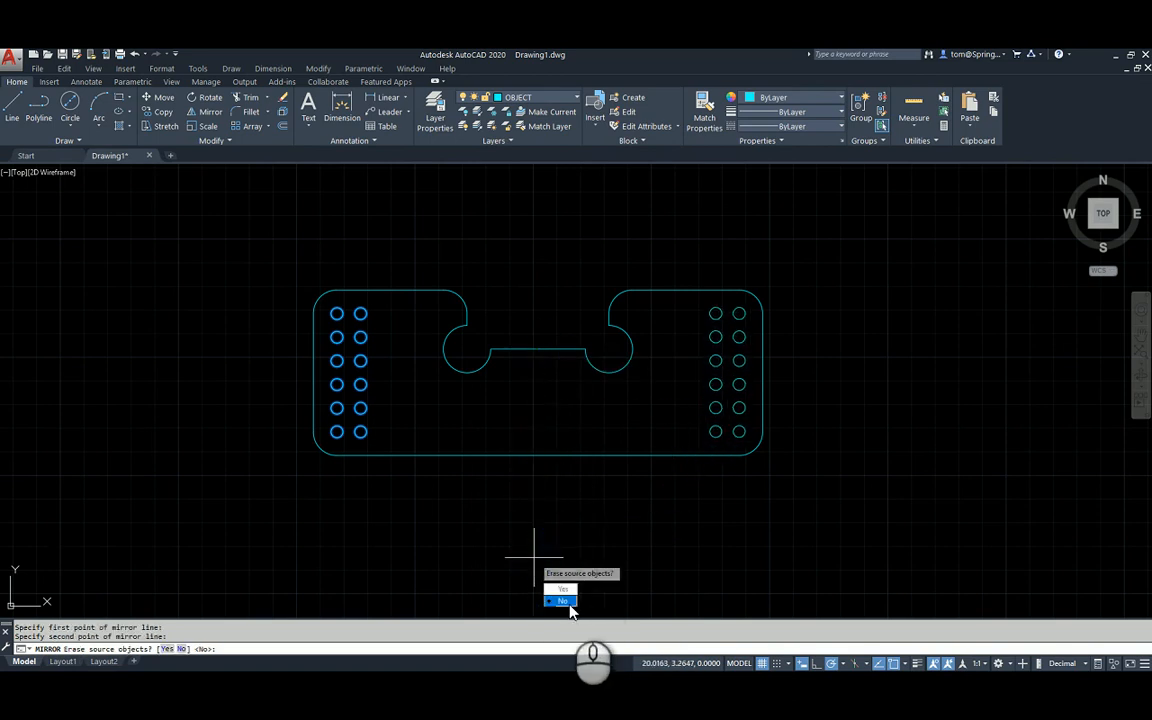
{"action": "left_click", "coordinate": [563, 601]}
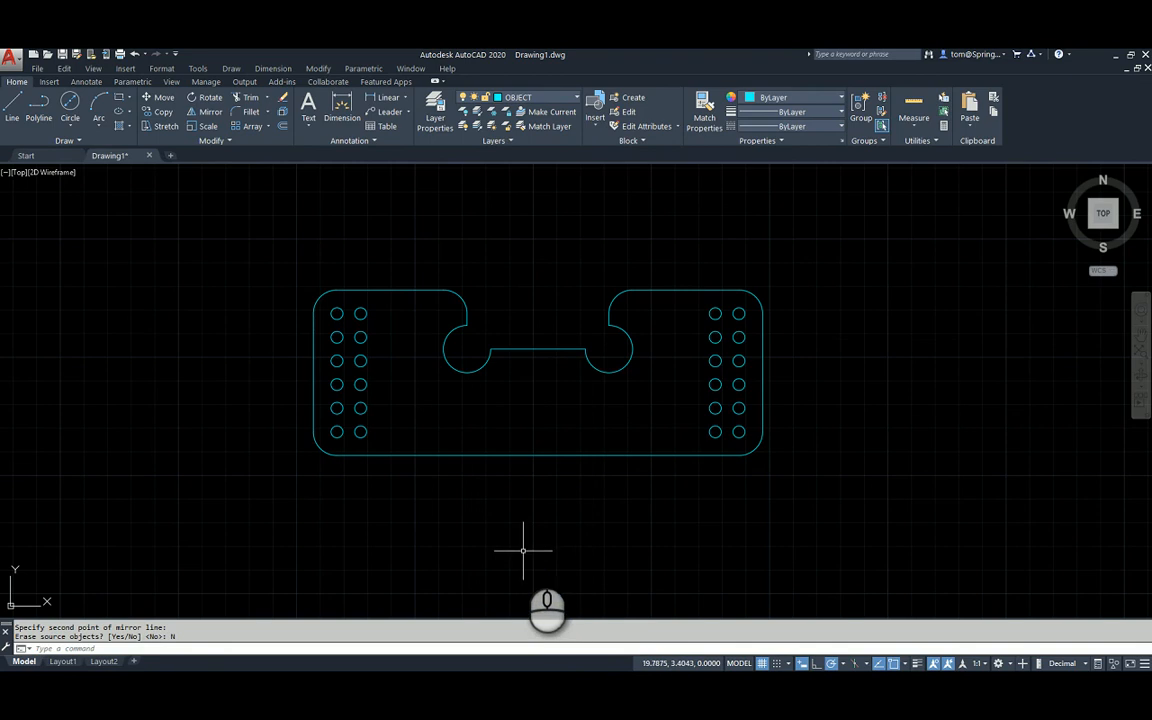
Make DIMENSIONS the current layer
{"action": "left_click", "coordinate": [577, 98]}
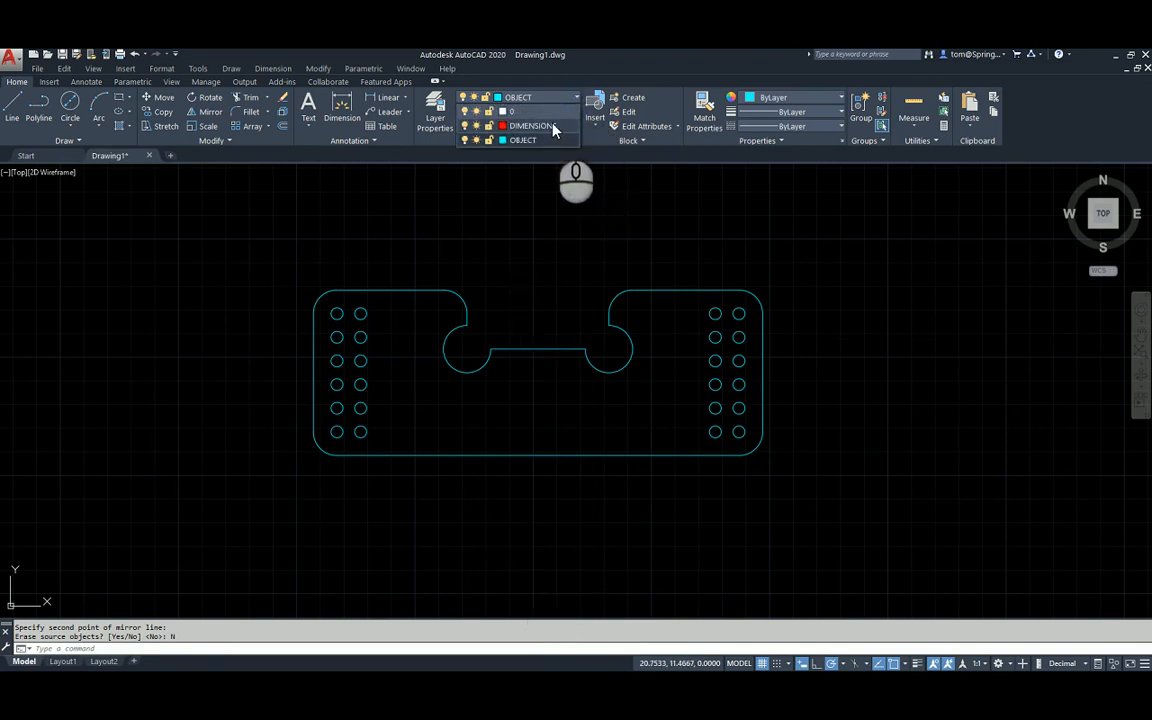
{"action": "left_click", "coordinate": [553, 129]}
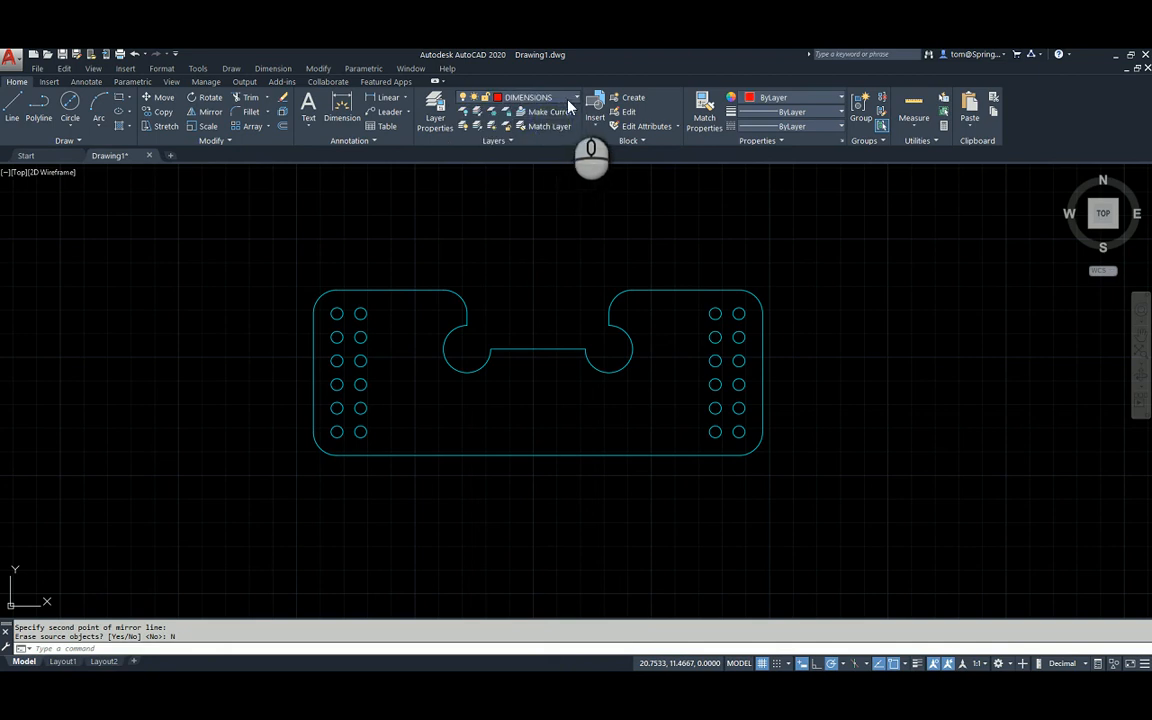
{"action": "left_click", "coordinate": [578, 98]}
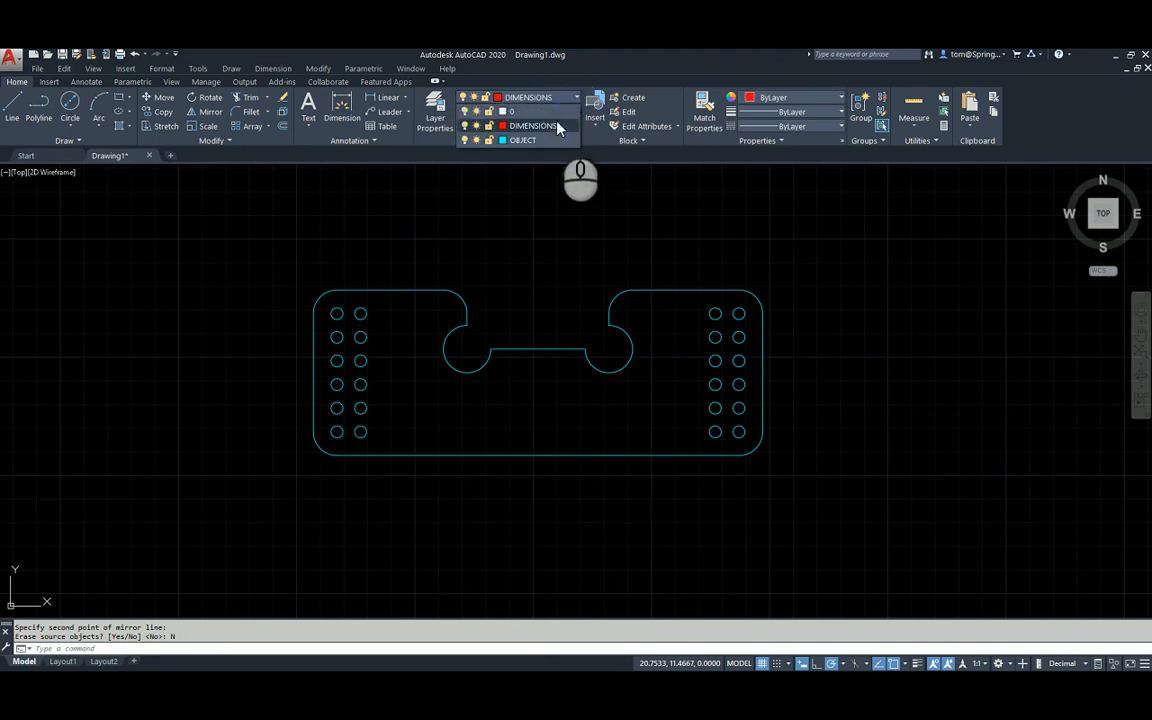
{"action": "left_click", "coordinate": [553, 127]}
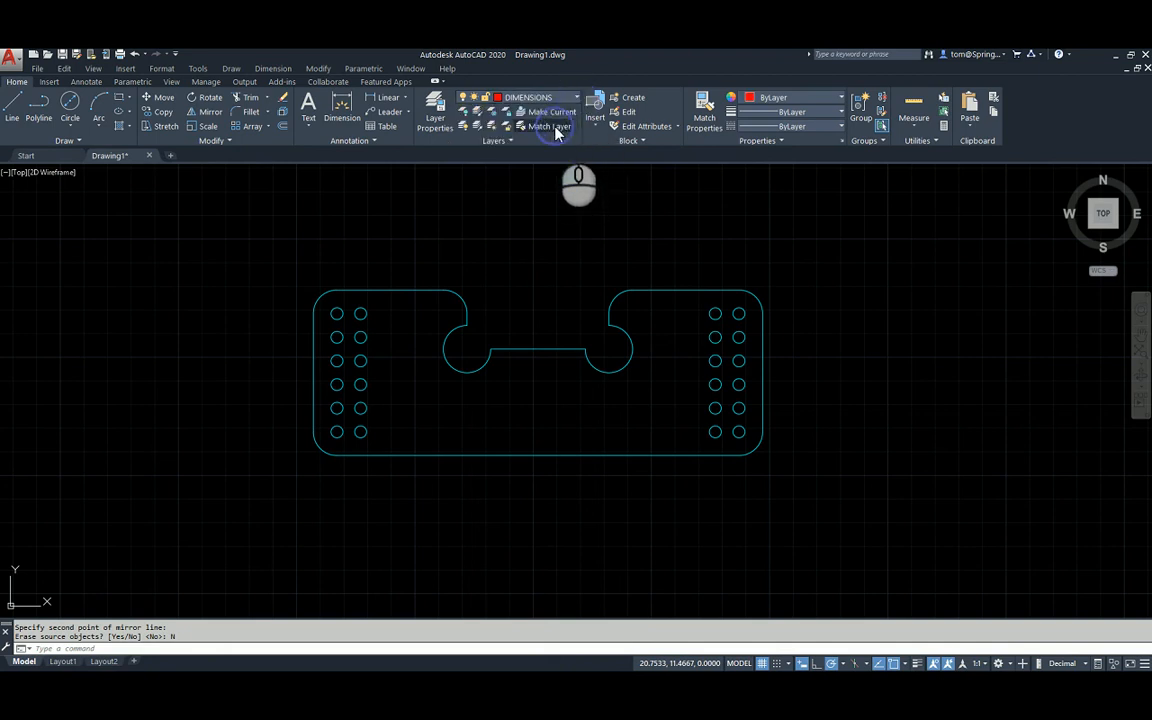
Add a linear dimension for the plate's overall width, placed above the outline
{"action": "left_click", "coordinate": [408, 104]}
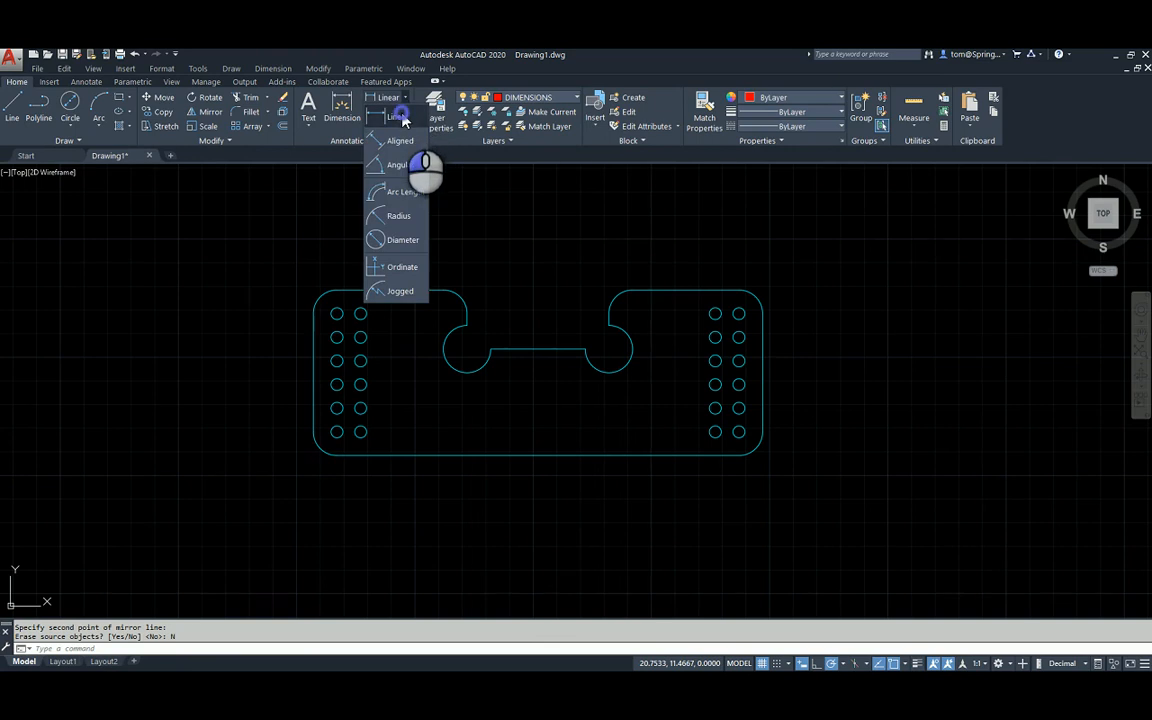
{"action": "left_click", "coordinate": [400, 113]}
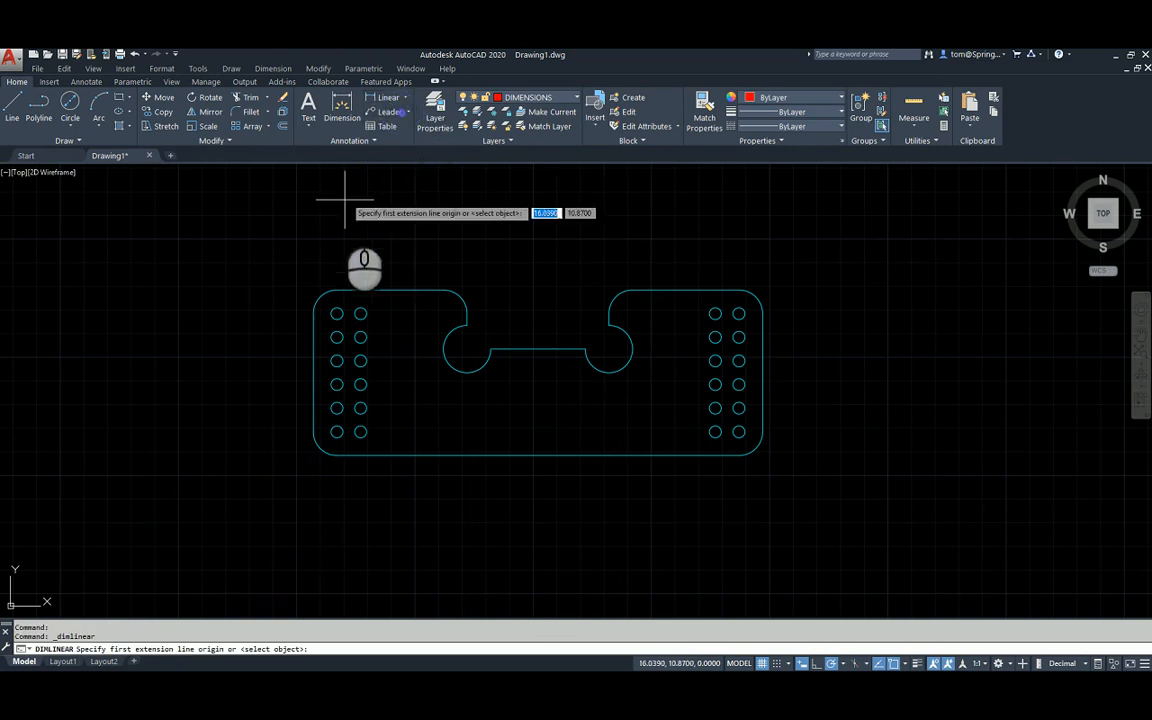
{"action": "left_click", "coordinate": [313, 310]}
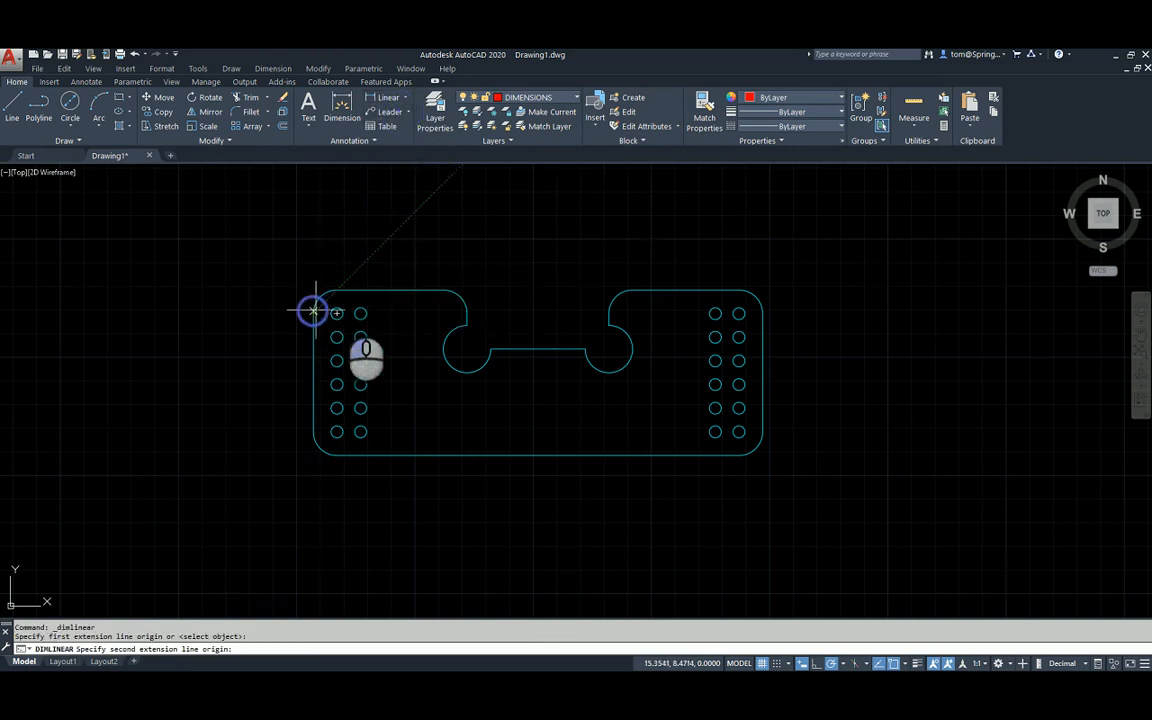
{"action": "left_click", "coordinate": [763, 313]}
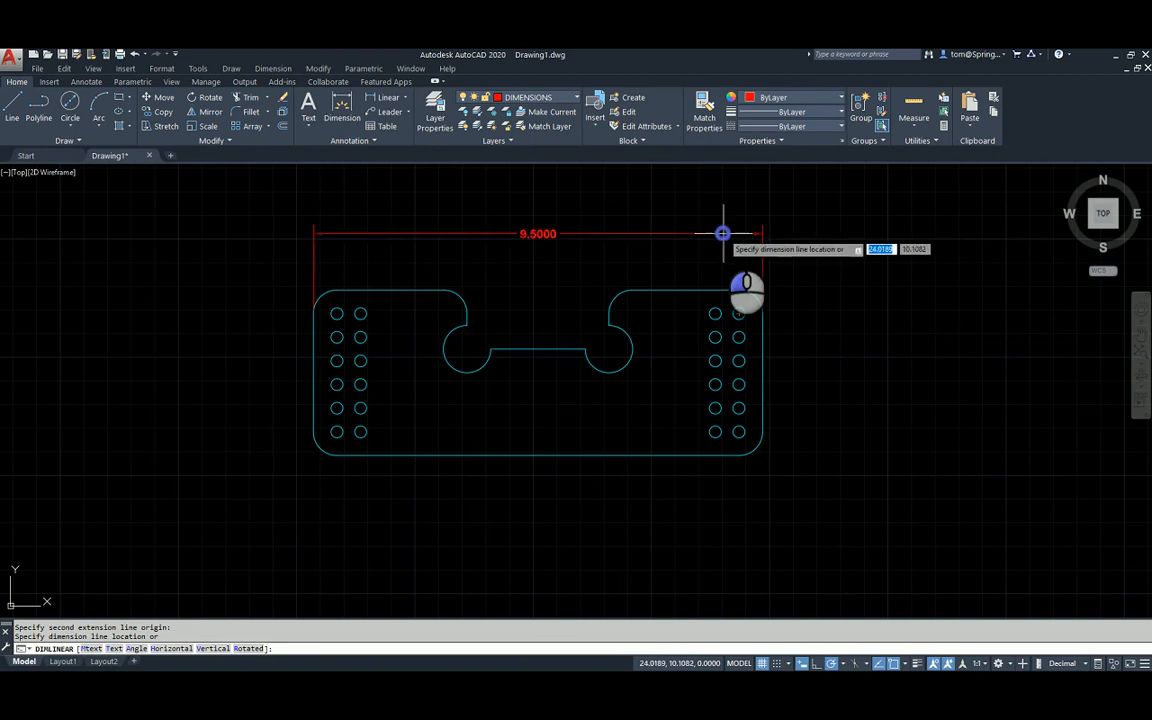
{"action": "left_click", "coordinate": [723, 233]}
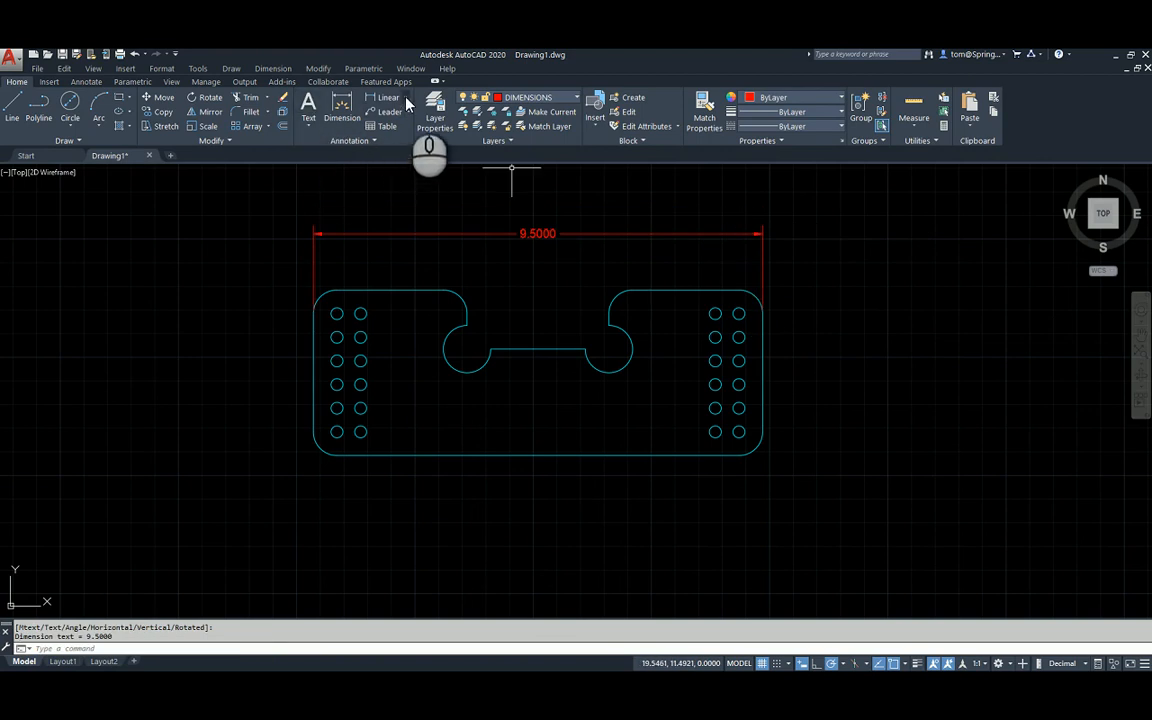
Repeat the linear dimension for the plate's overall height, placed outside its left edge
{"action": "right_click", "coordinate": [228, 206]}
{"action": "left_click", "coordinate": [242, 214]}
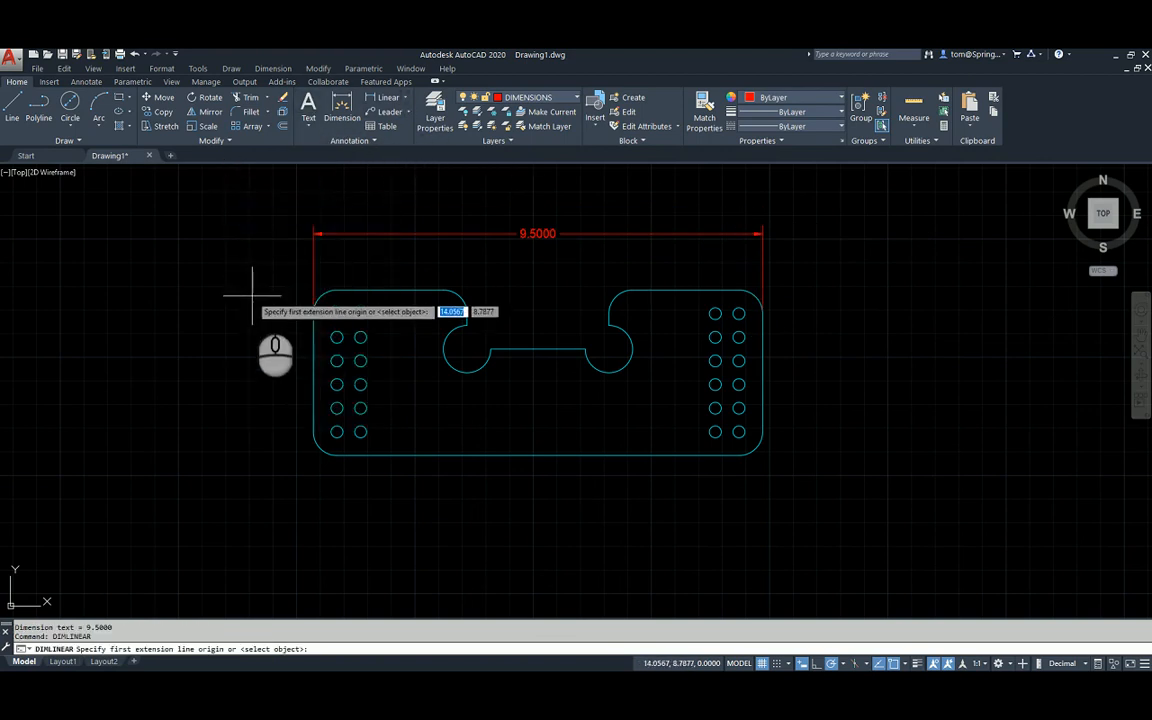
{"action": "left_click", "coordinate": [336, 313]}
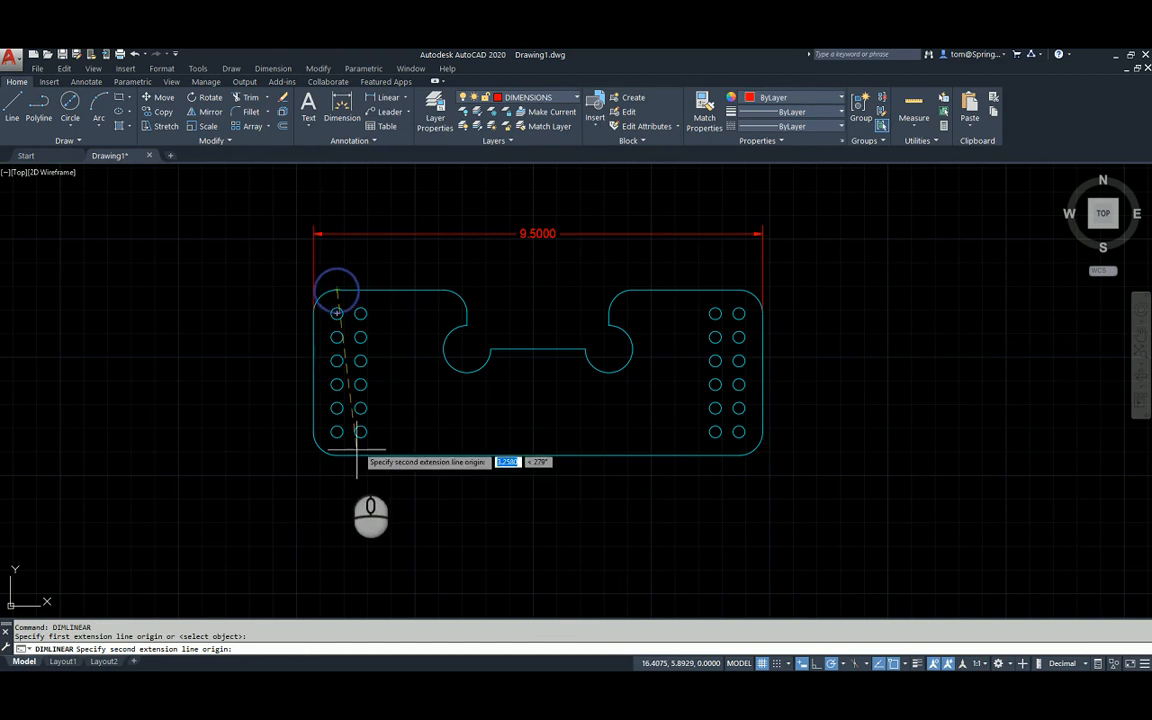
{"action": "left_click", "coordinate": [334, 452]}
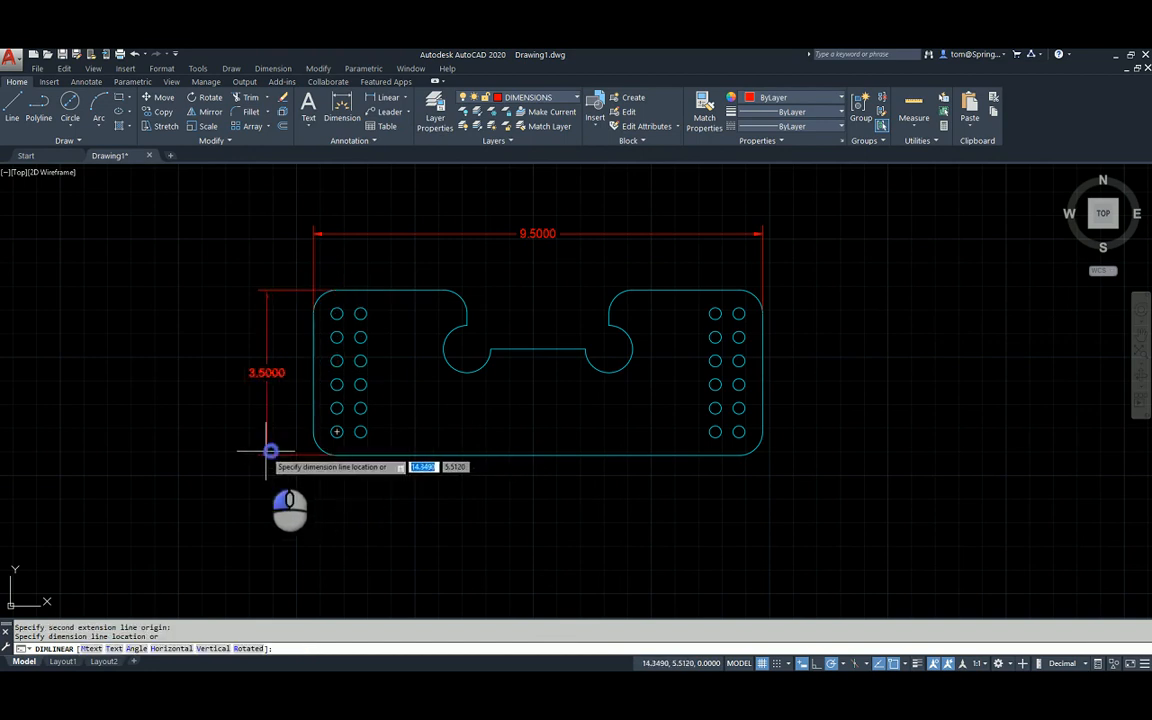
{"action": "left_click", "coordinate": [267, 452]}
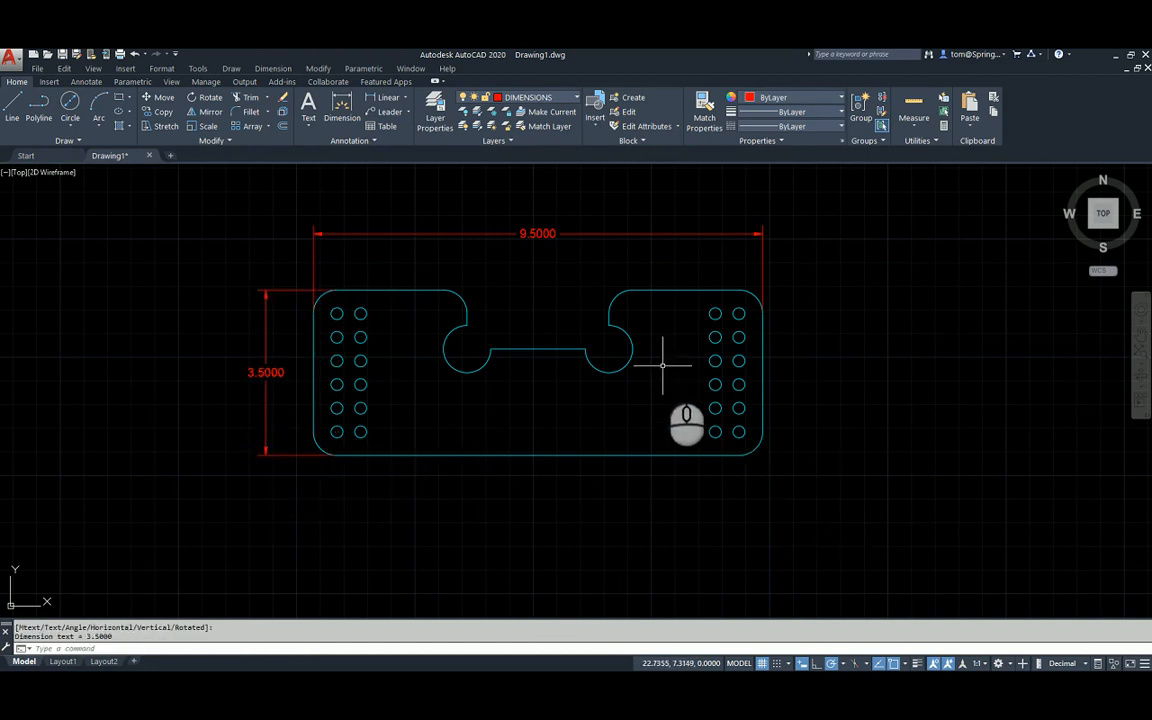
Add a diameter dimension to the bottom hole of the right array's inner column, with its text below the plate
{"action": "left_click", "coordinate": [404, 97]}
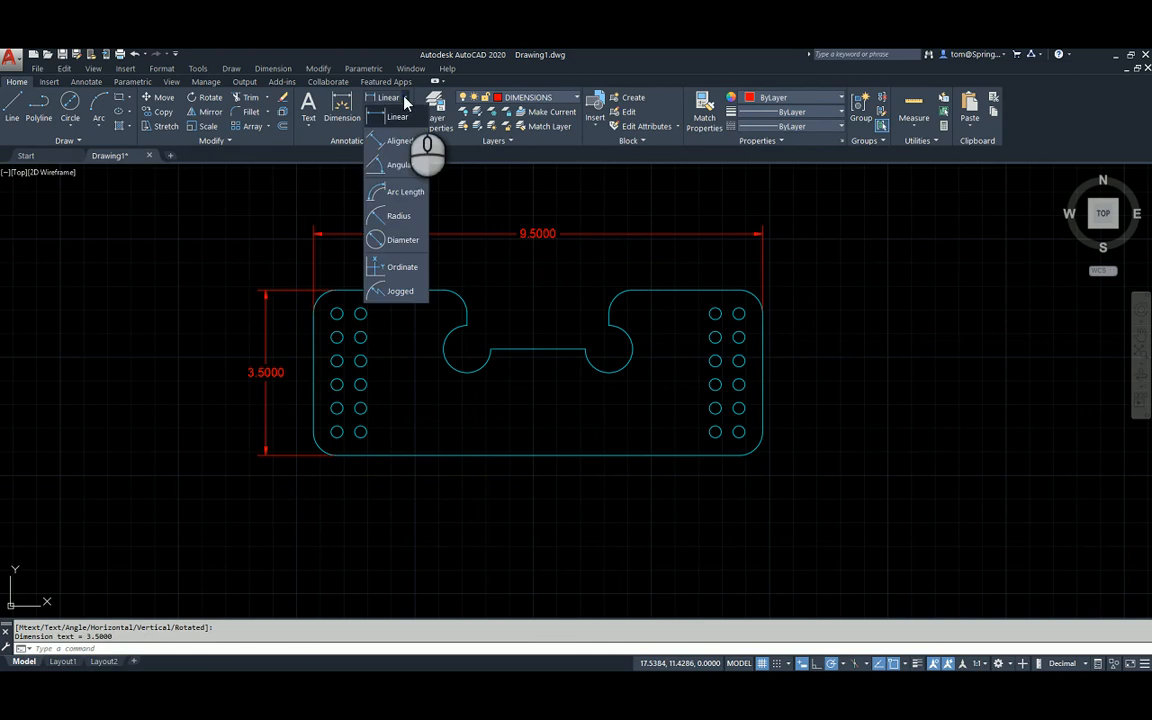
{"action": "left_click", "coordinate": [401, 240]}
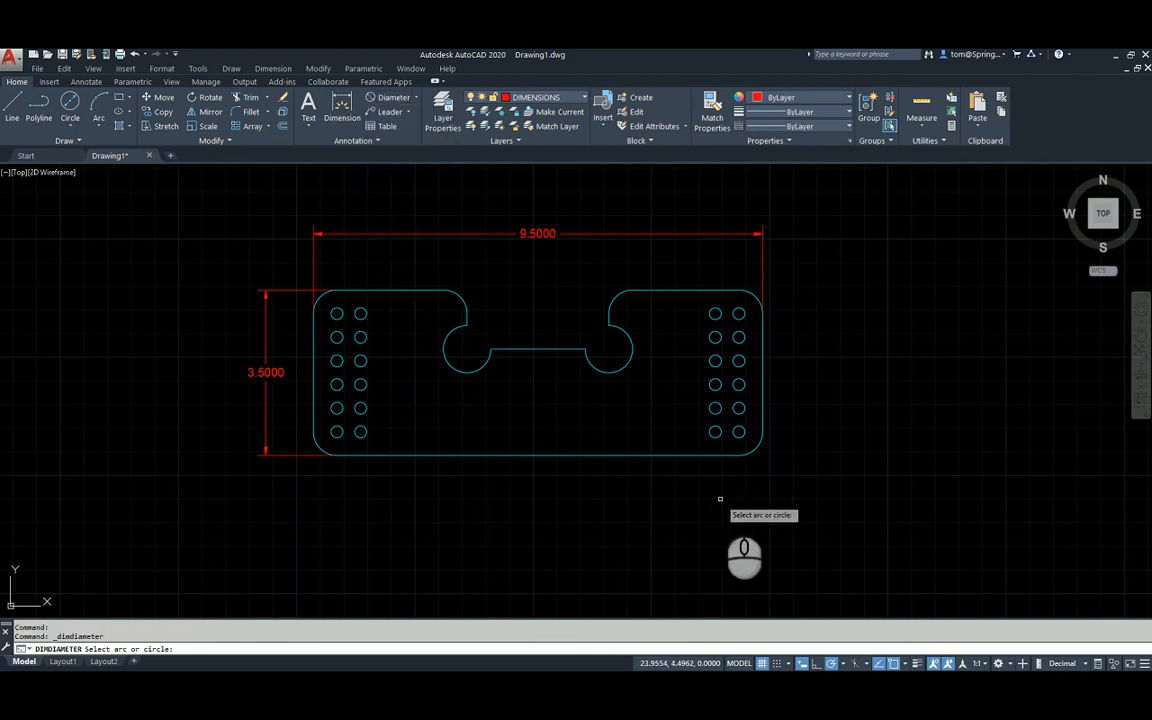
{"action": "left_click", "coordinate": [715, 432]}
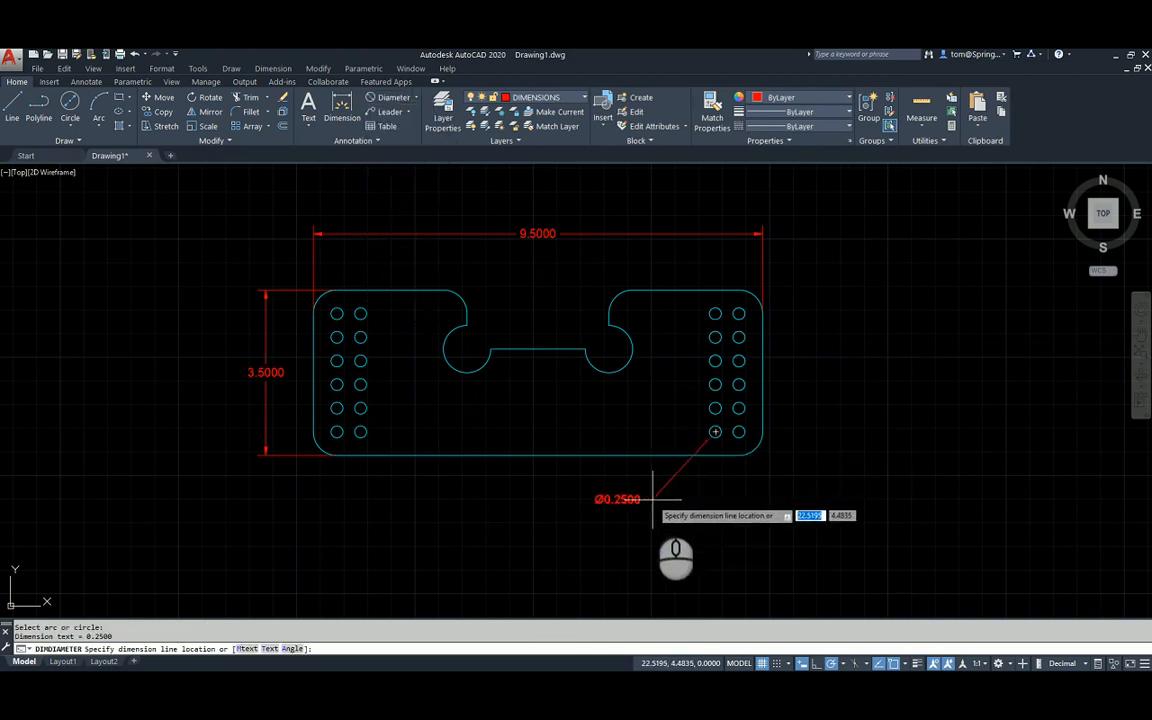
{"action": "left_click", "coordinate": [628, 512]}
Add the prefix "24 X" before the hole diameter in the dimension text and end text editing
{"action": "scroll", "coordinate": [627, 511], "scroll_direction": "up", "scroll_amount": 2}
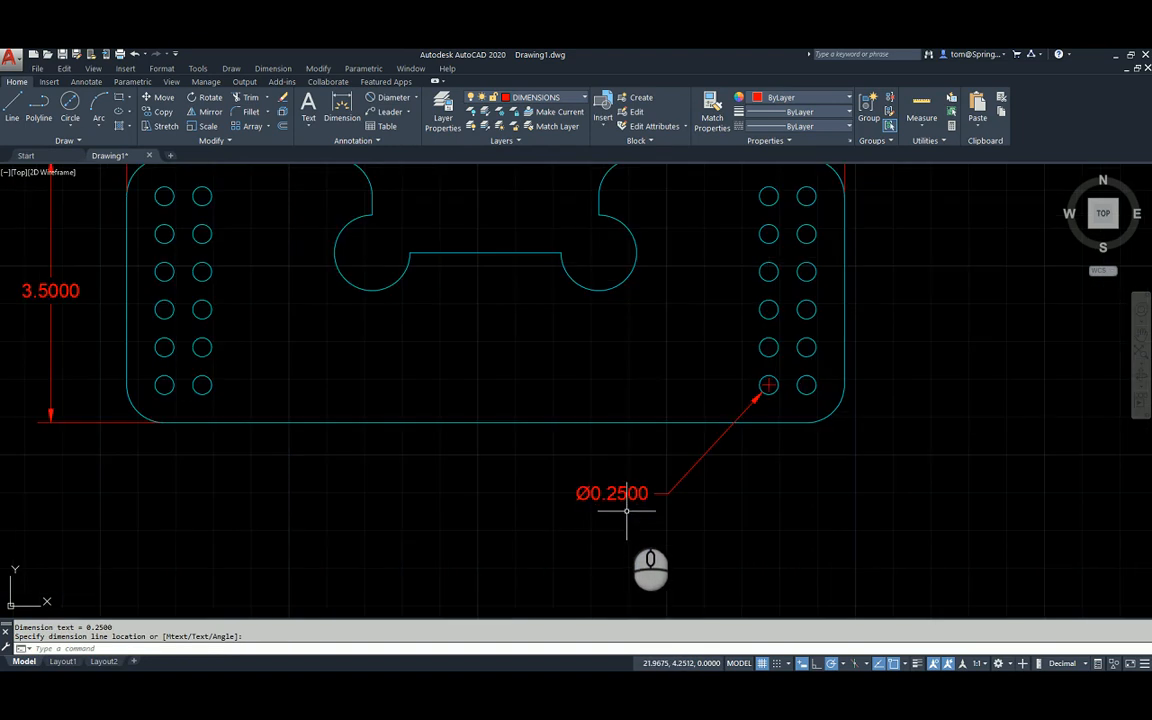
{"action": "left_click", "coordinate": [617, 492]}
{"action": "double_click", "coordinate": [618, 494]}
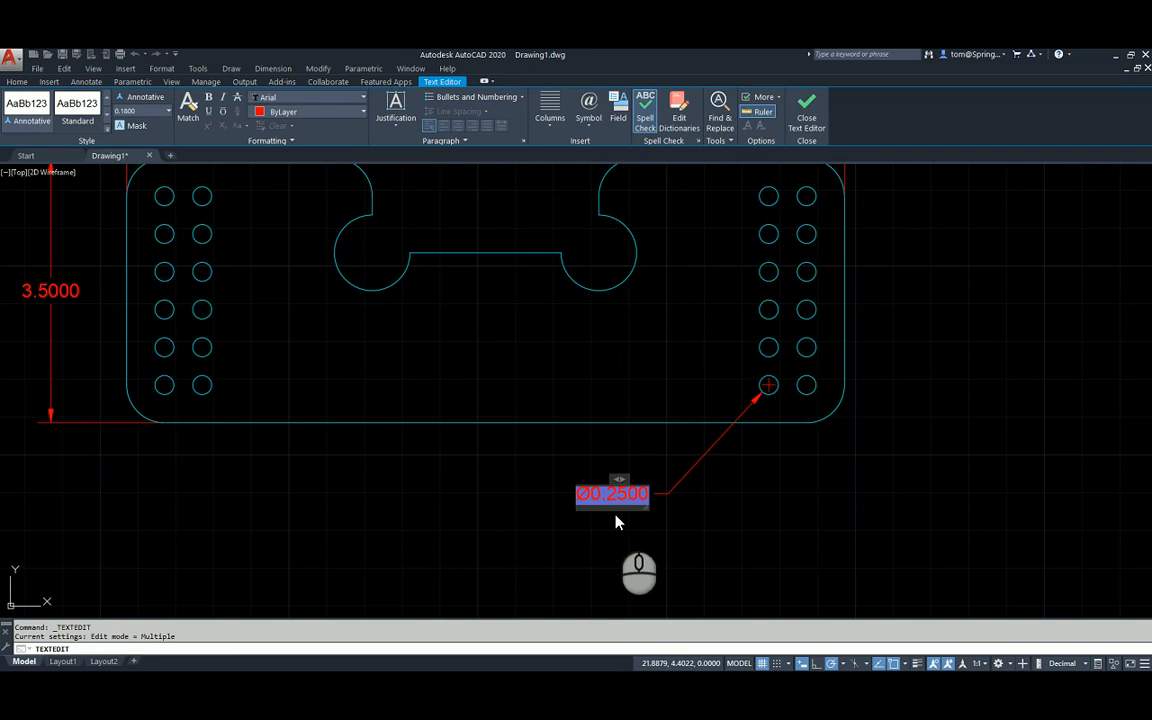
{"action": "type", "text": "24 X"}
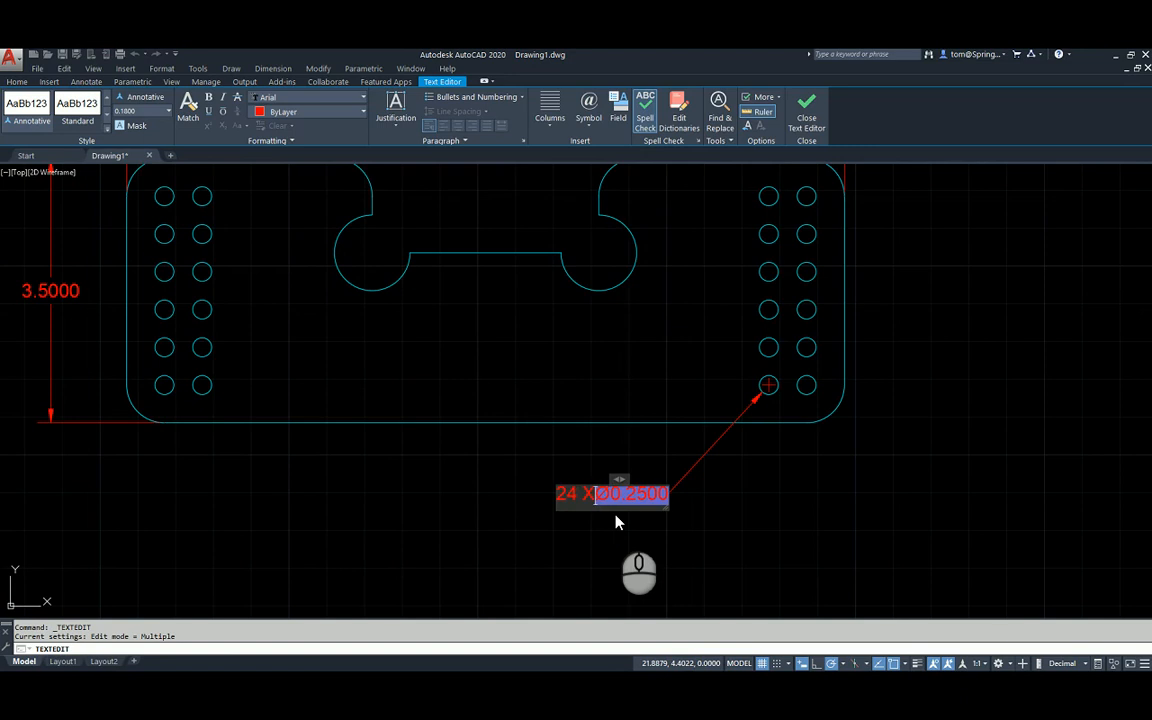
{"action": "left_click", "coordinate": [703, 517]}
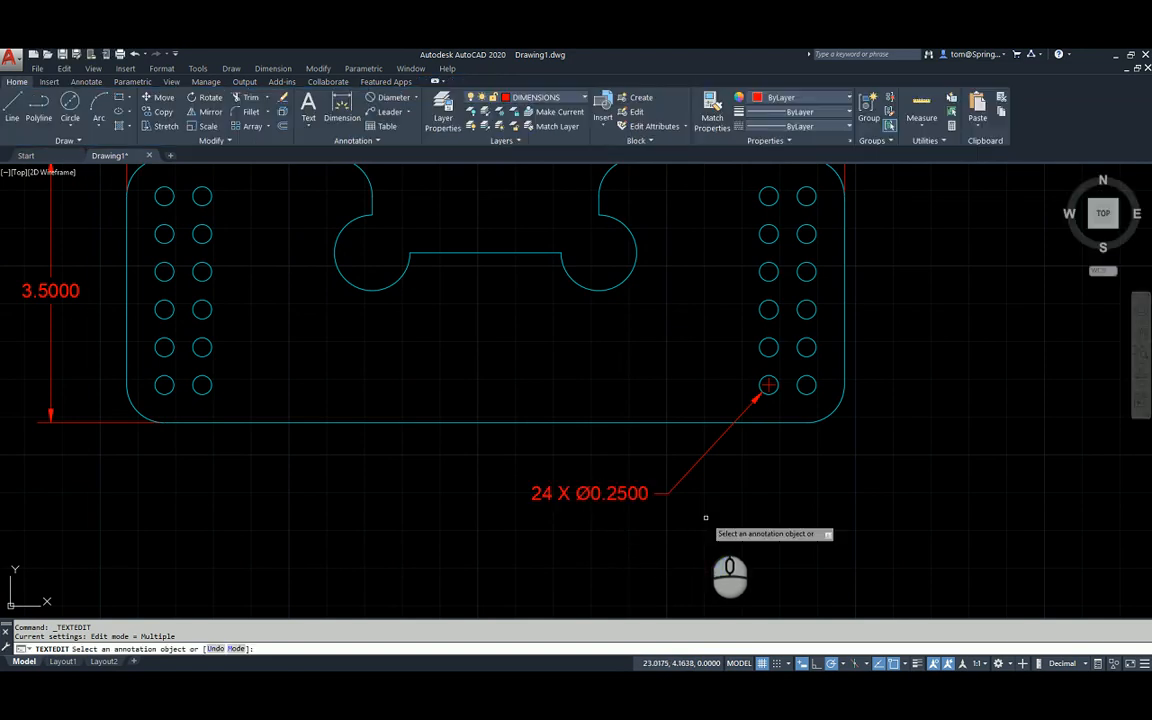
{"action": "key", "text": "Escape"}
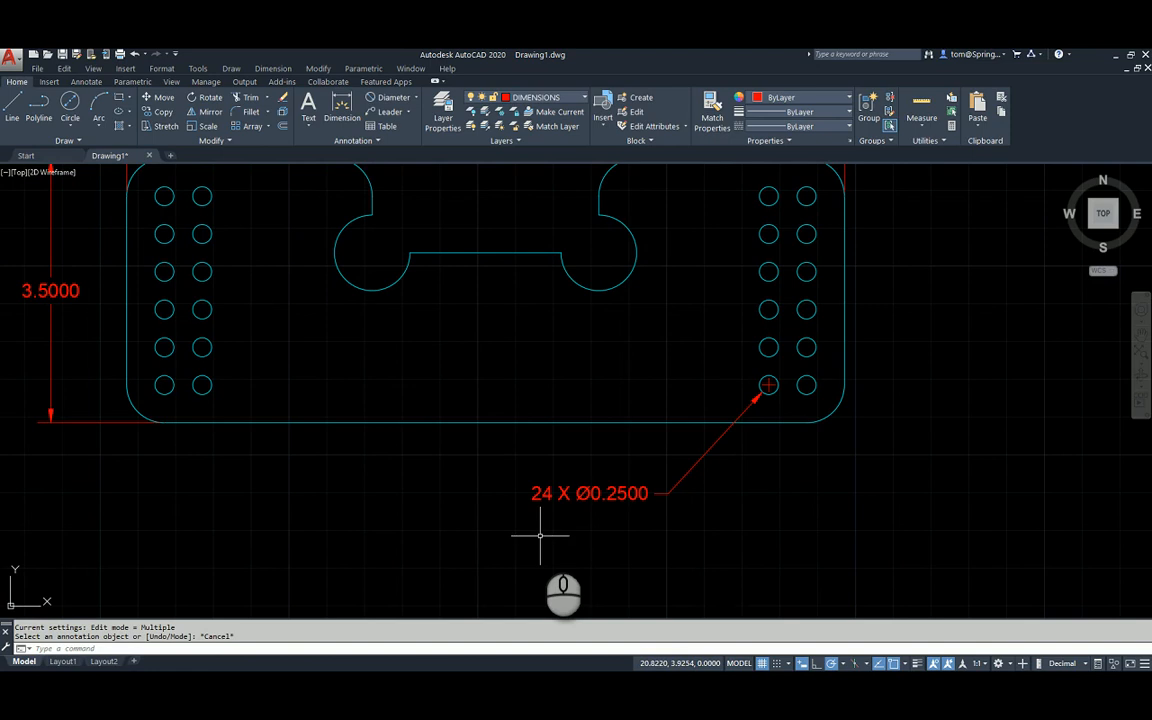
Add a diameter dimension to the right circular arc of the central notch, with its text below the plate
{"action": "scroll", "coordinate": [540, 535], "scroll_direction": "down", "scroll_amount": 3}
{"action": "middle_click_drag", "start_coordinate": [505, 527], "coordinate": [638, 521]}
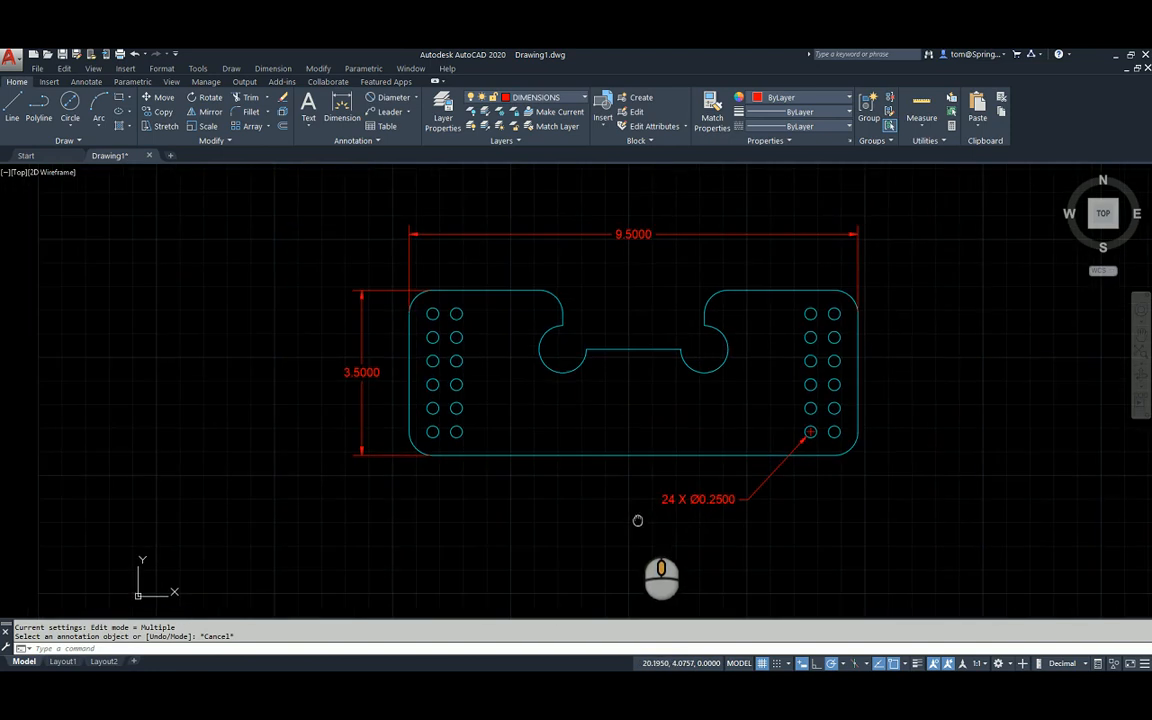
{"action": "left_click", "coordinate": [398, 97]}
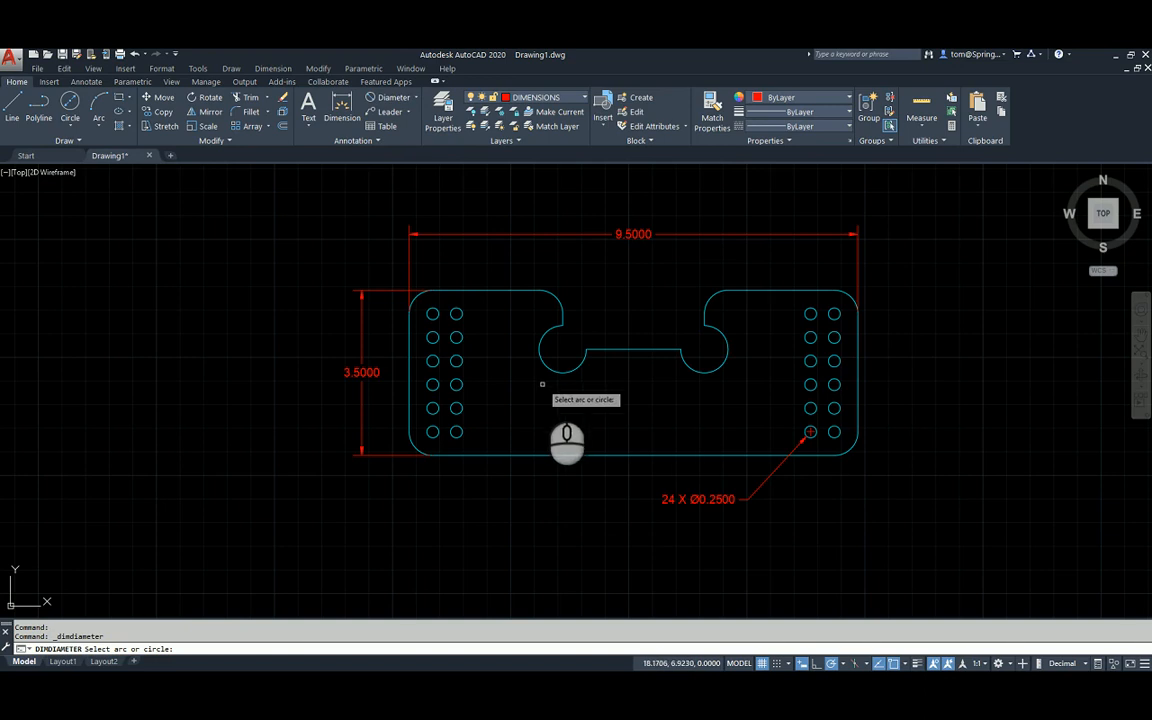
{"action": "key", "text": "alt+Tab"}
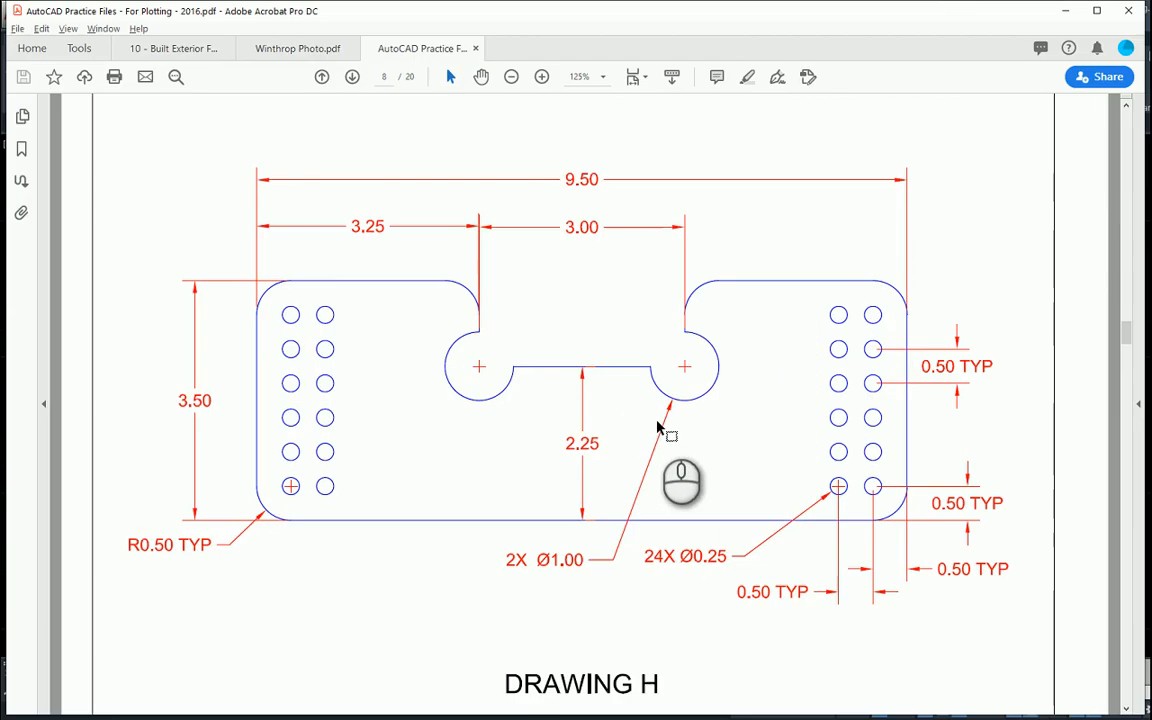
{"action": "key", "text": "alt+Tab"}
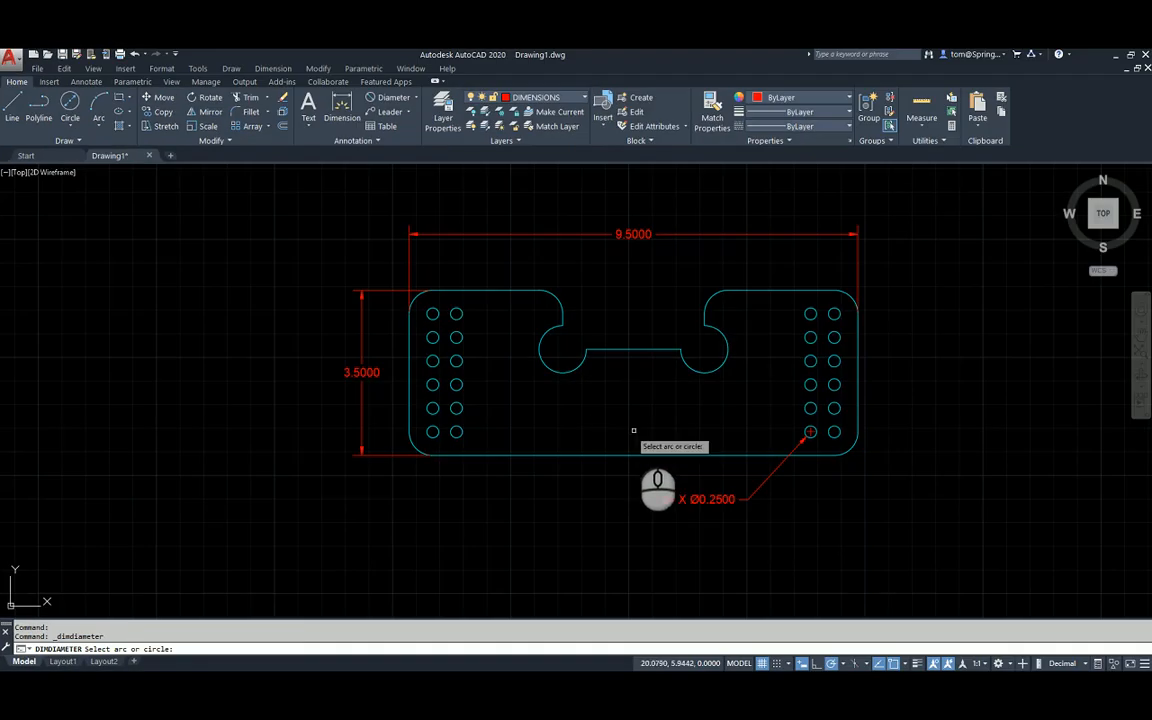
{"action": "left_click", "coordinate": [684, 352]}
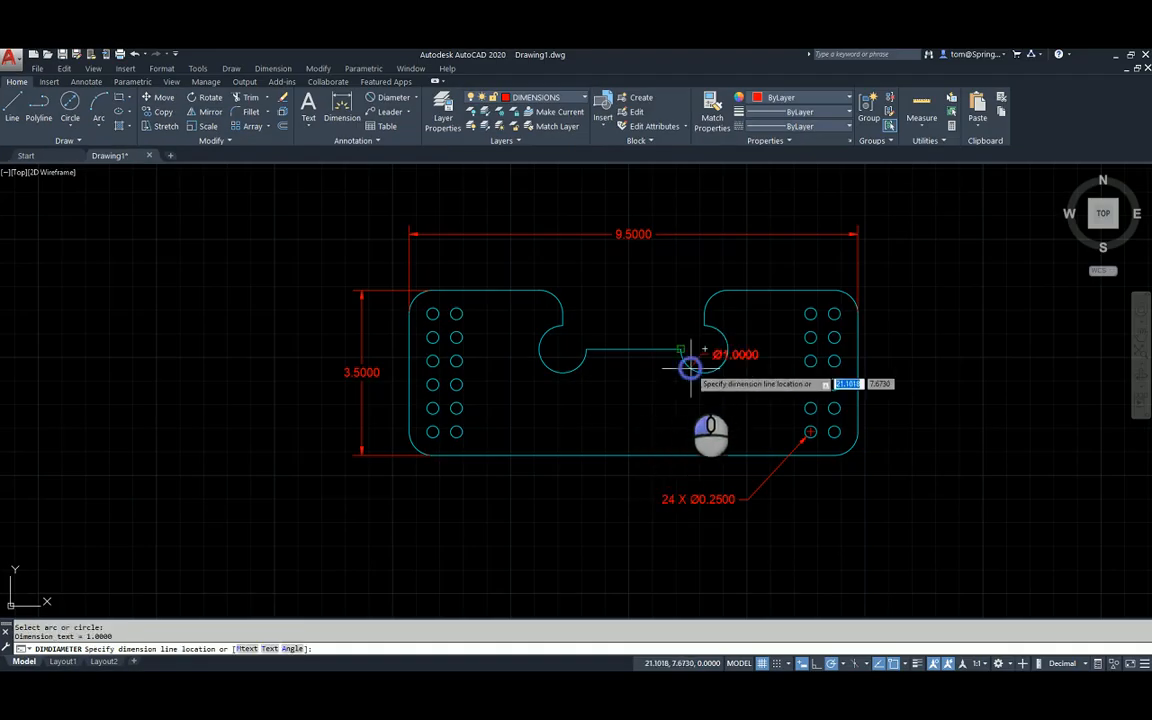
{"action": "left_click", "coordinate": [621, 503]}
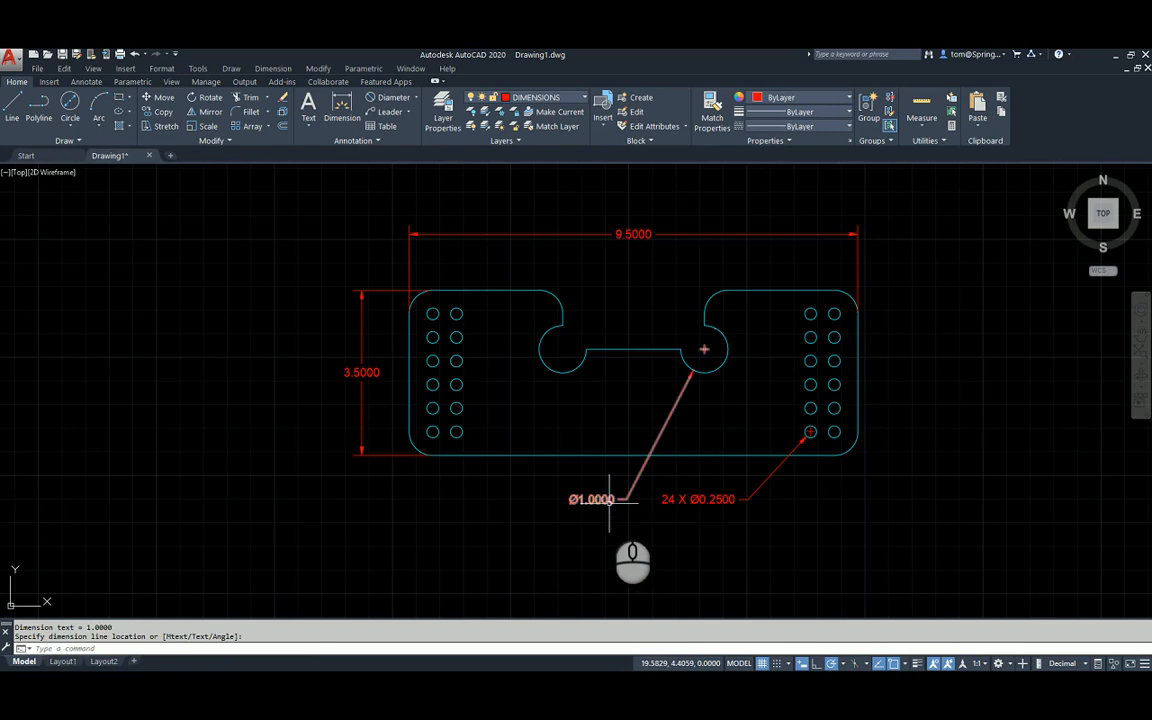
Add the prefix "2 X" before the notch arc's diameter in the dimension text and end text editing
{"action": "left_click", "coordinate": [608, 502]}
{"action": "double_click", "coordinate": [600, 500]}
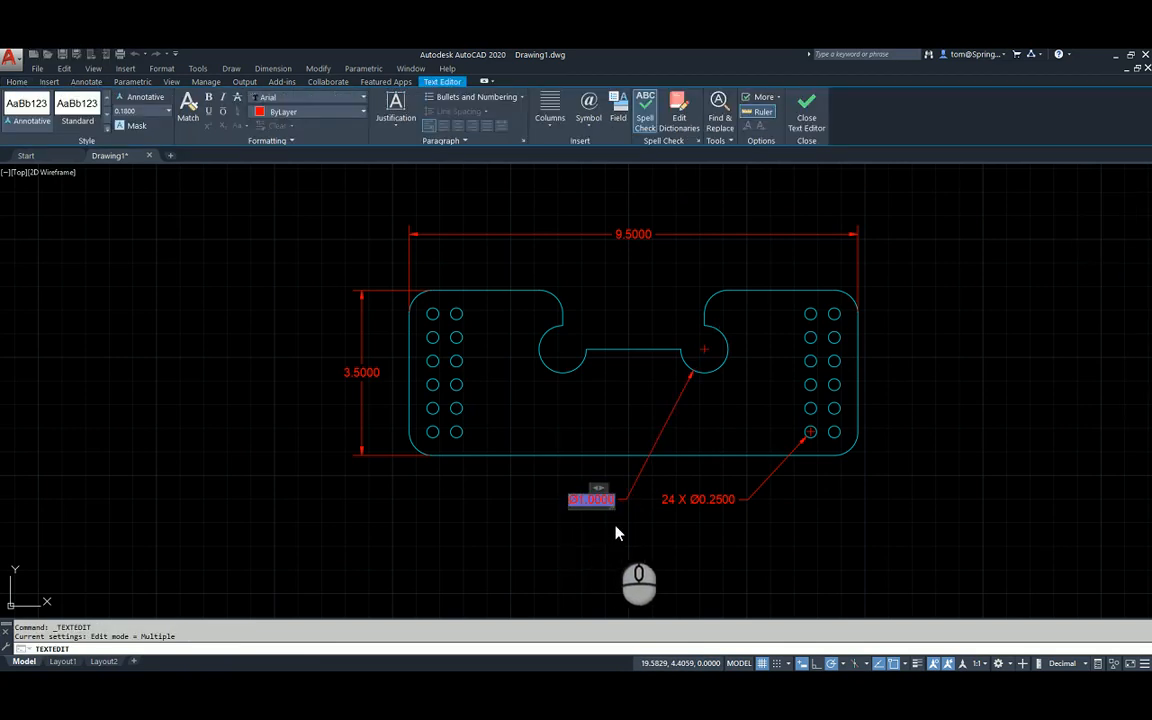
{"action": "type", "text": "2X"}
{"action": "left_click", "coordinate": [564, 500]}
{"action": "left_click", "coordinate": [537, 540]}
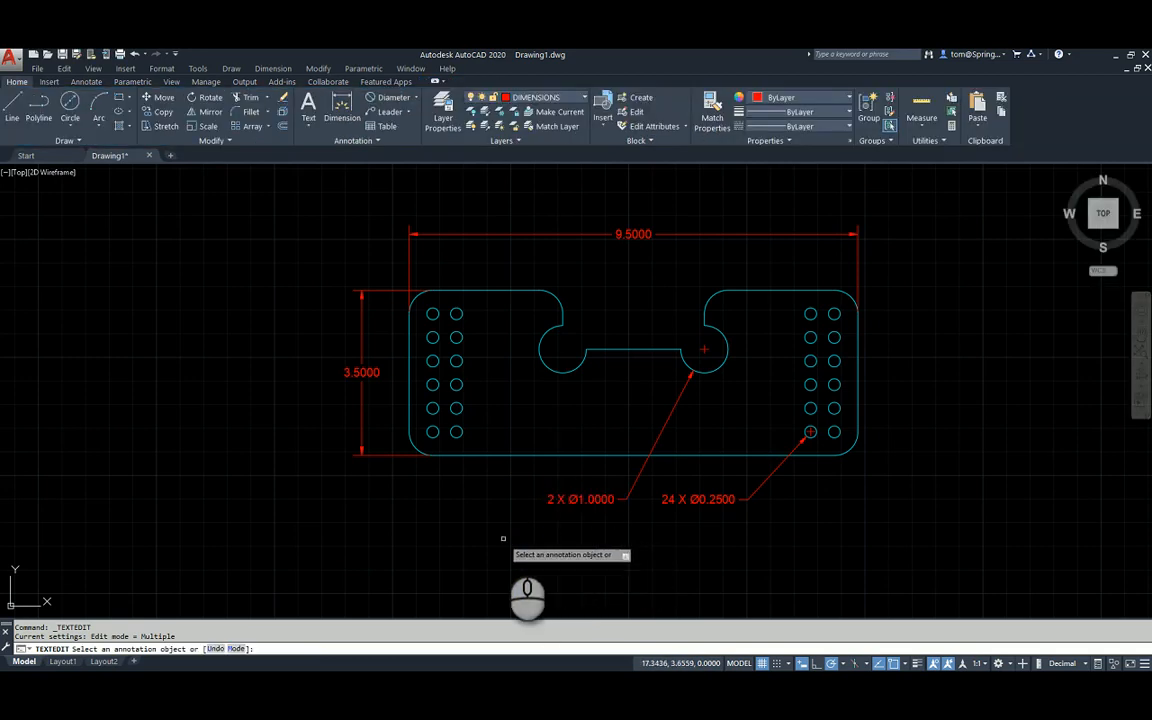
{"action": "key", "text": "Escape"}
{"action": "left_click", "coordinate": [455, 488]}
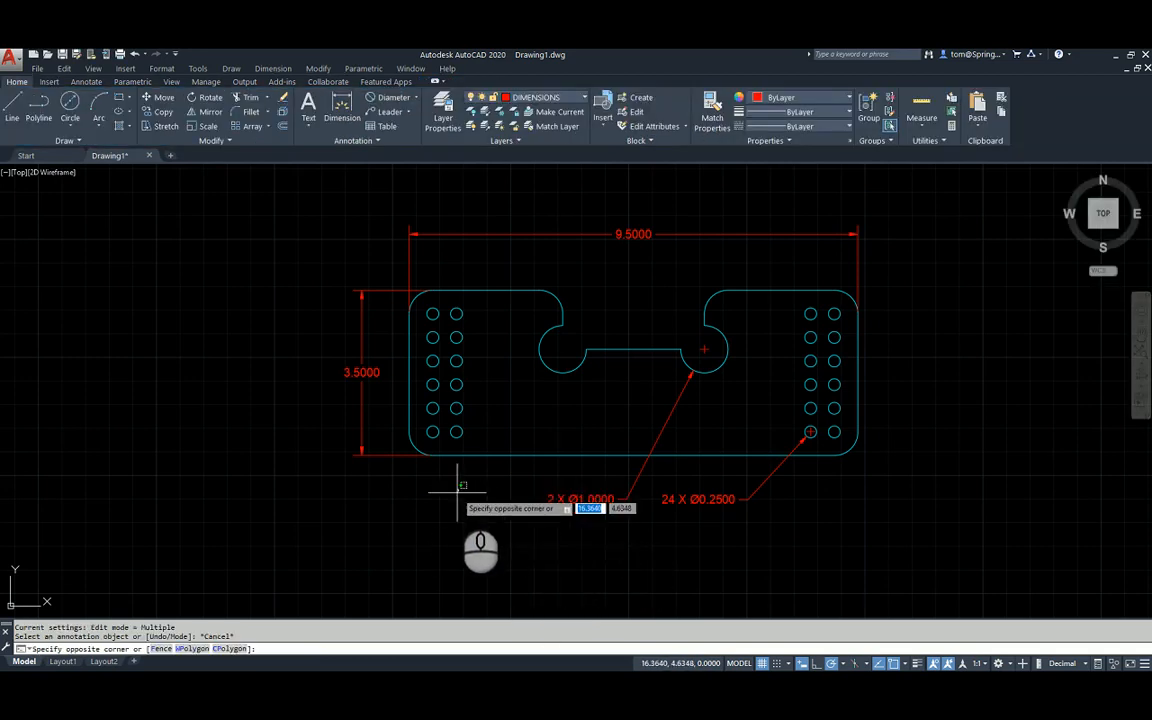
{"action": "key", "text": "Escape"}
Add a radius dimension to the plate's lower-left corner fillet, with its text outside below the corner
{"action": "key", "text": "alt+Tab"}
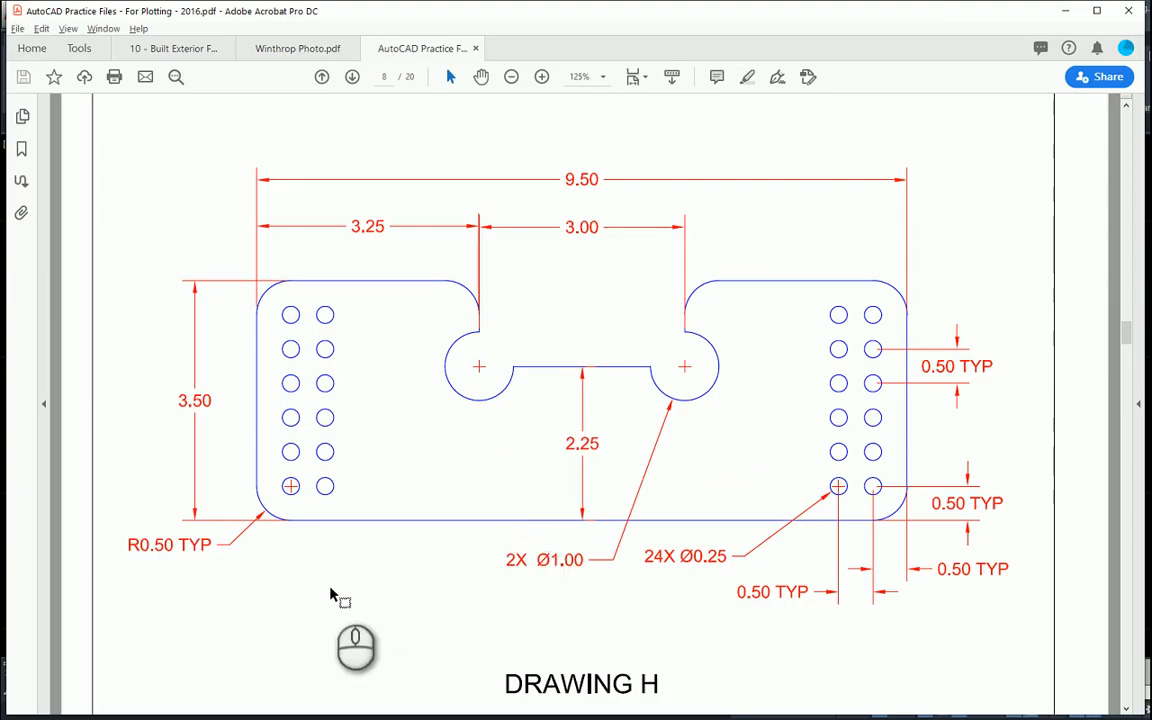
{"action": "key", "text": "alt+Tab"}
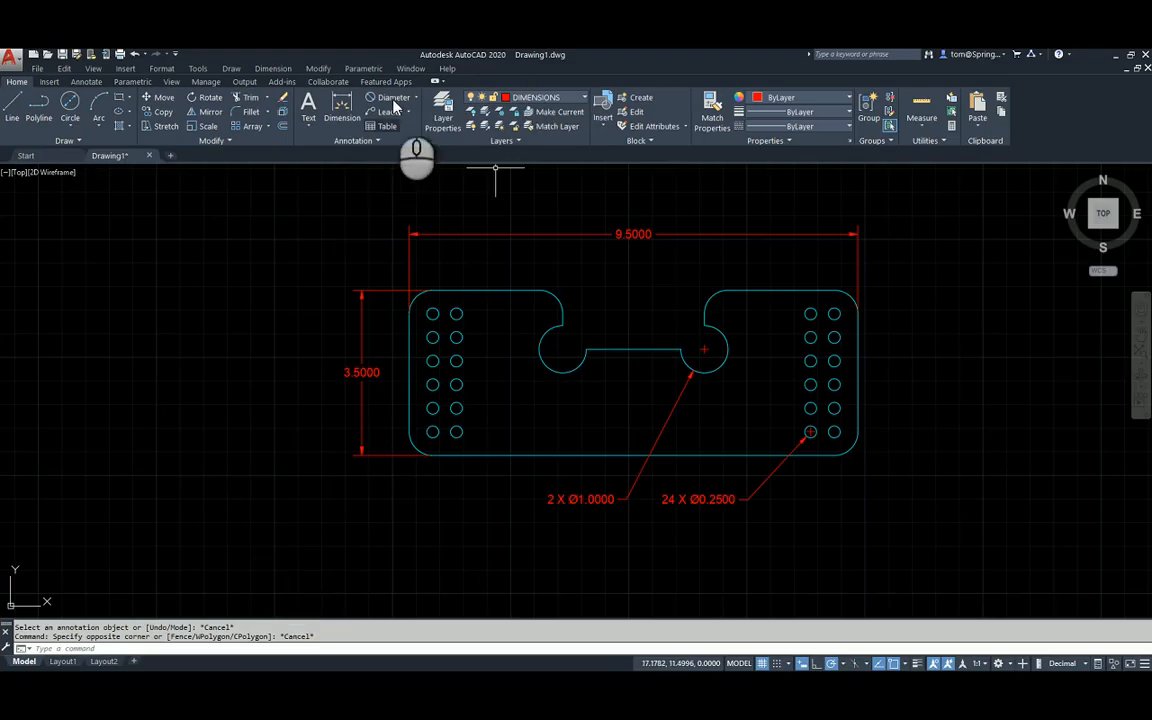
{"action": "left_click", "coordinate": [415, 97]}
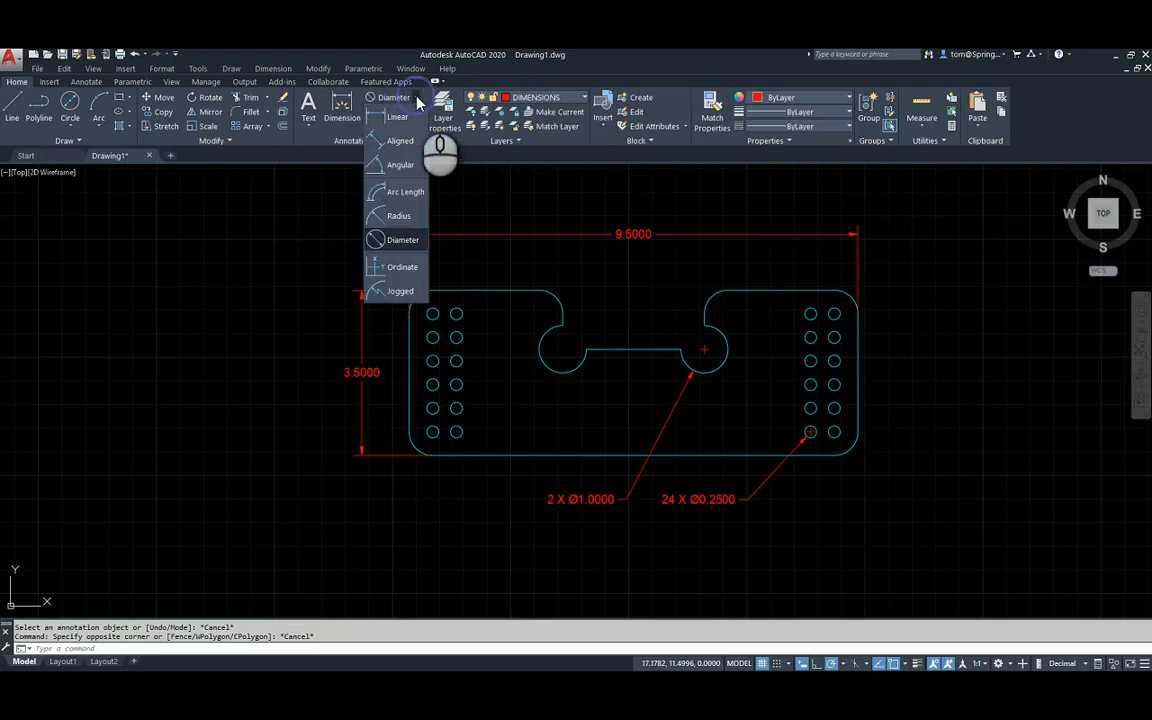
{"action": "left_click", "coordinate": [397, 218]}
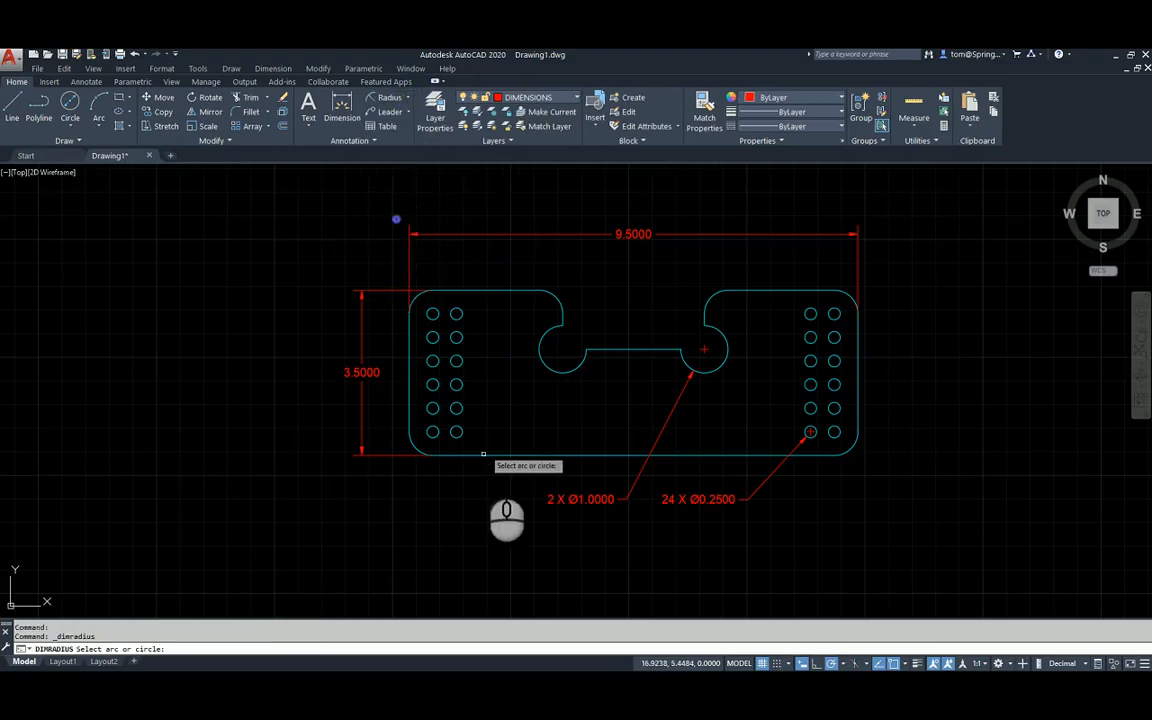
{"action": "left_click", "coordinate": [413, 446]}
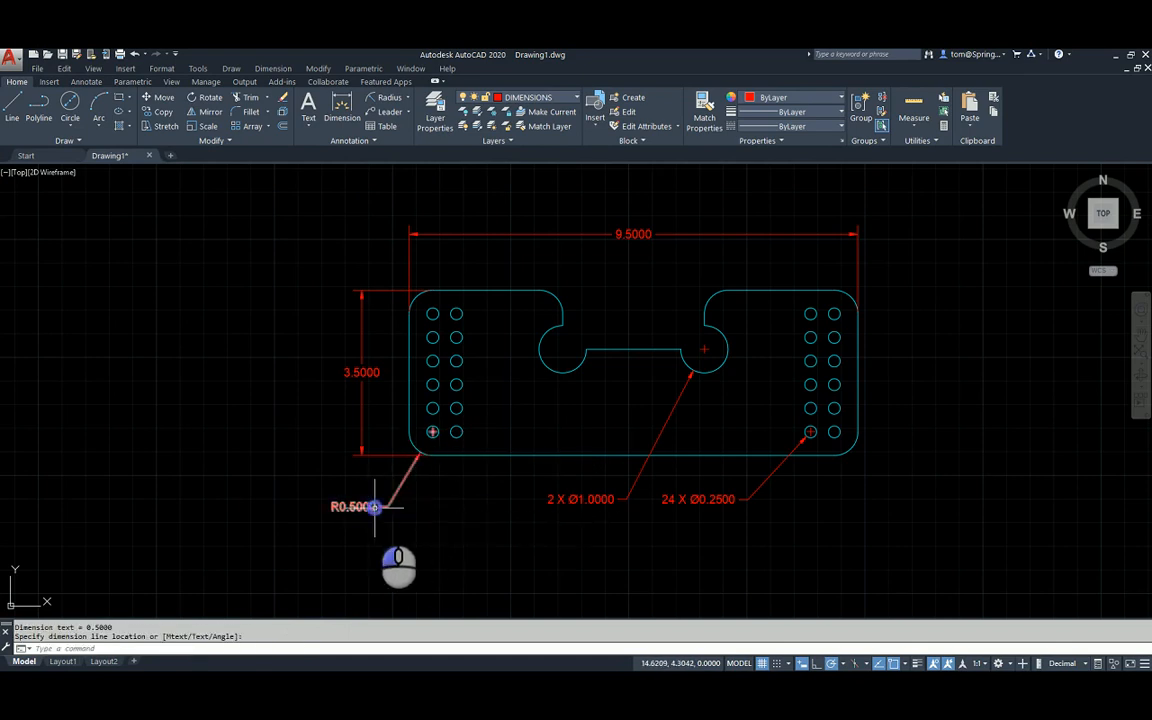
{"action": "left_click", "coordinate": [375, 507]}
Append "TYP" after the corner radius value in the dimension text and end text editing
{"action": "double_click", "coordinate": [368, 508]}
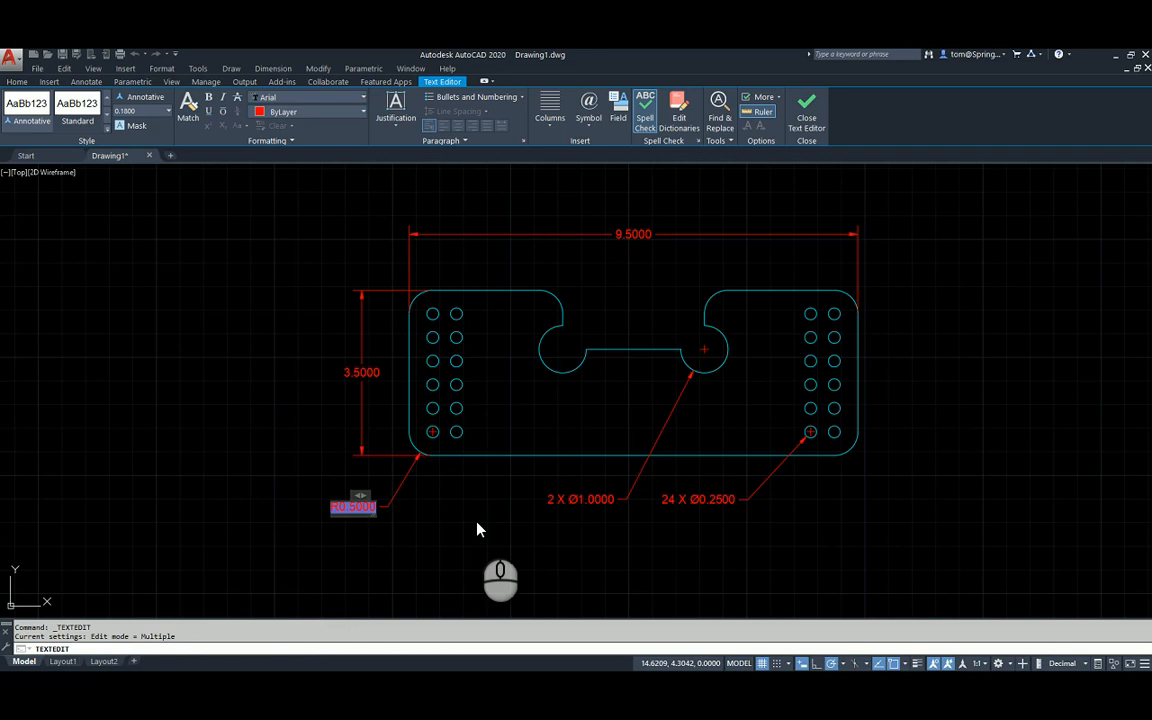
{"action": "type", "text": "TYP"}
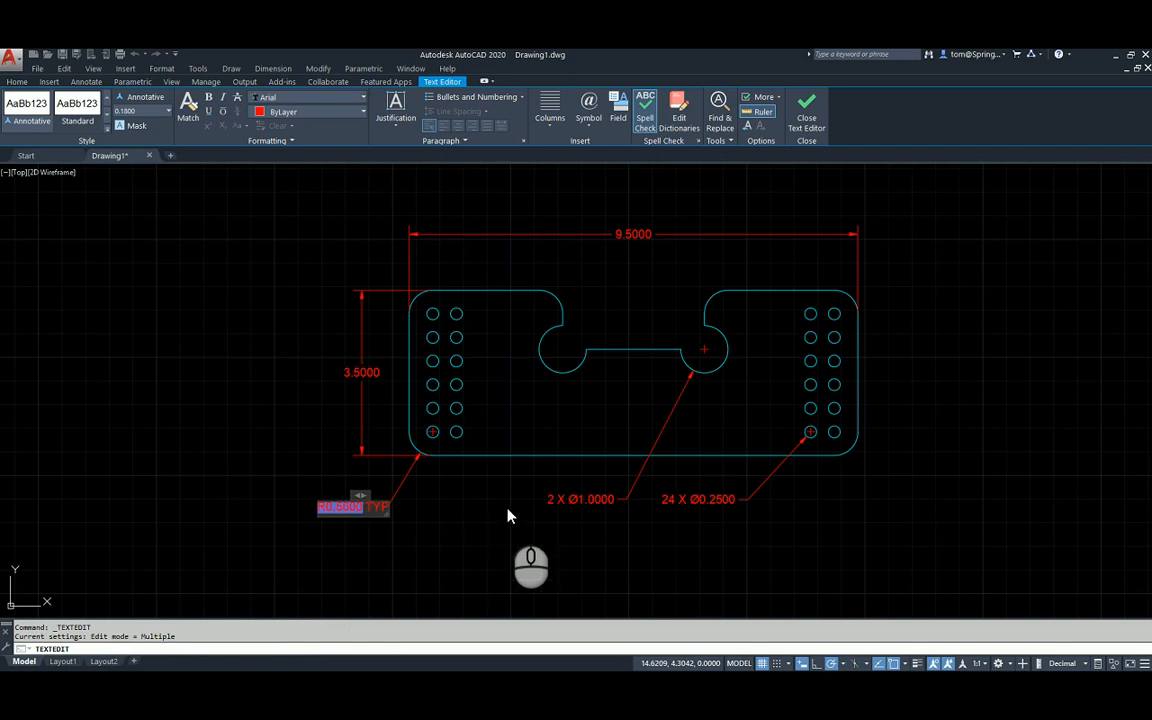
{"action": "left_click", "coordinate": [508, 516]}
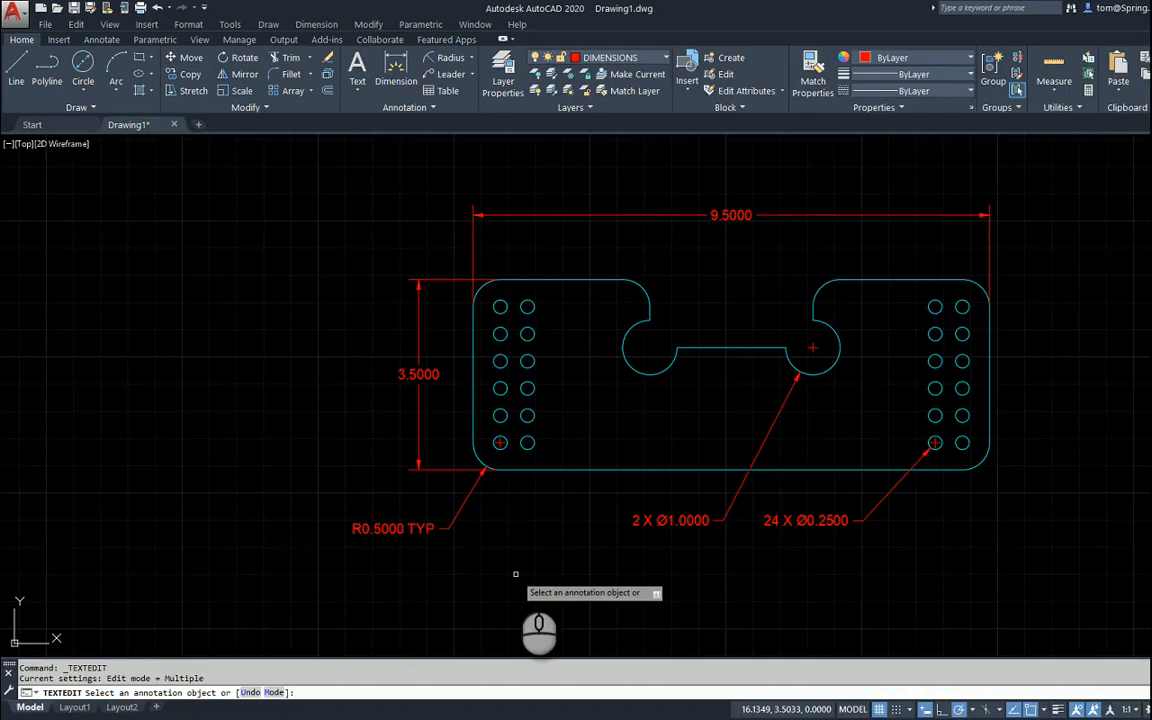
{"action": "key", "text": "Escape"}
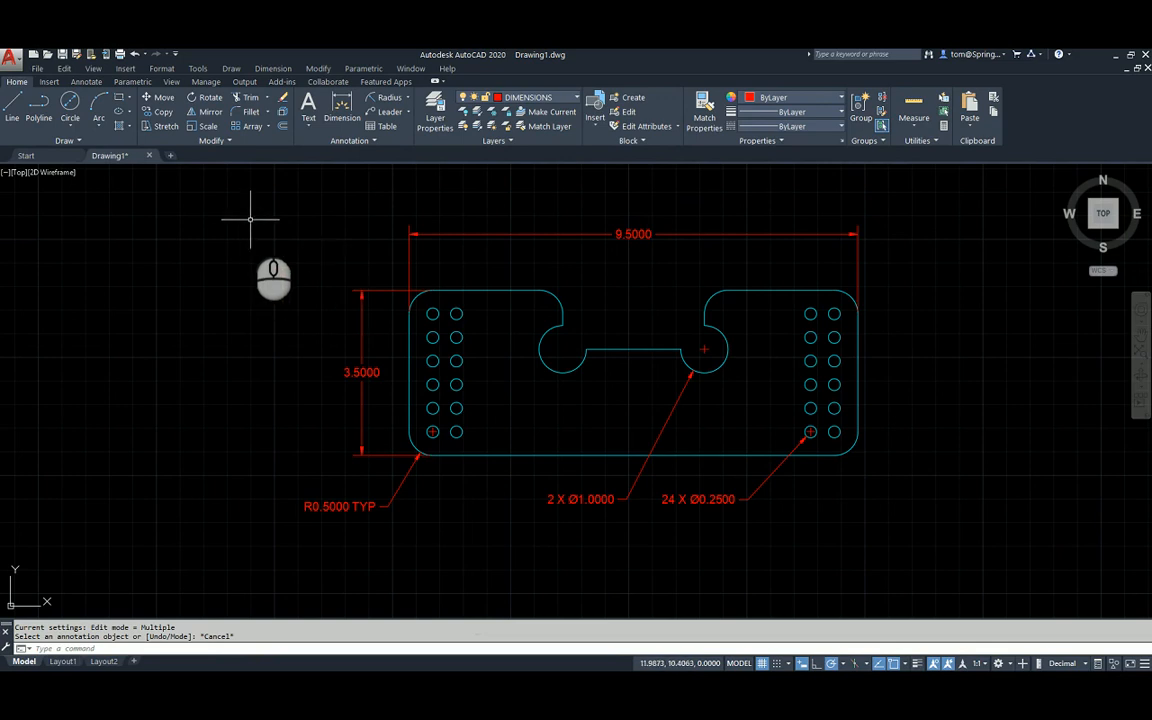
Modify the Standard dimension style to use a linear primary unit precision of 0.00
{"action": "left_click", "coordinate": [375, 142]}
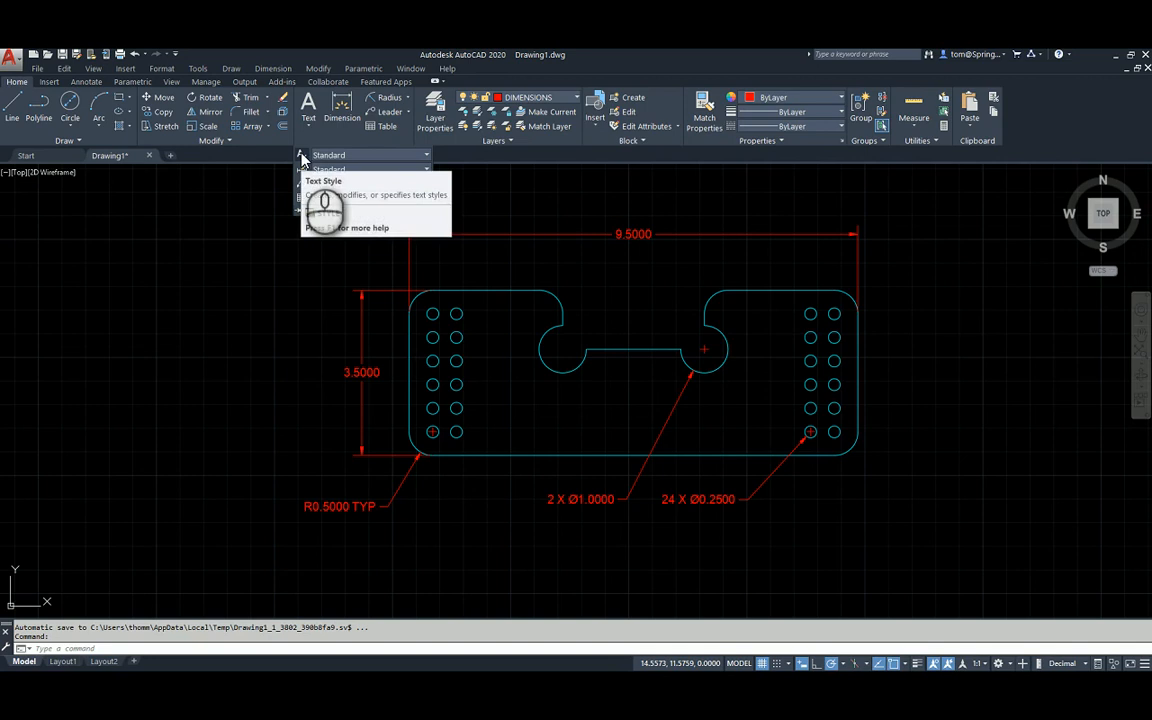
{"action": "left_click", "coordinate": [302, 169]}
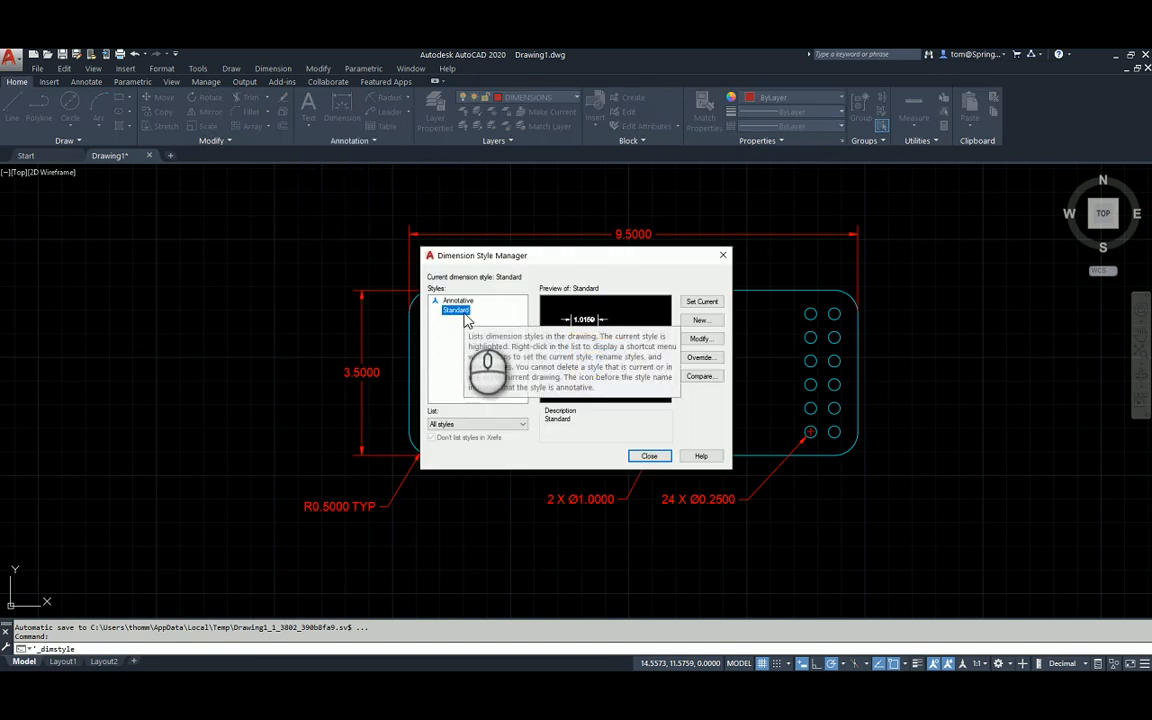
{"action": "left_click", "coordinate": [700, 339]}
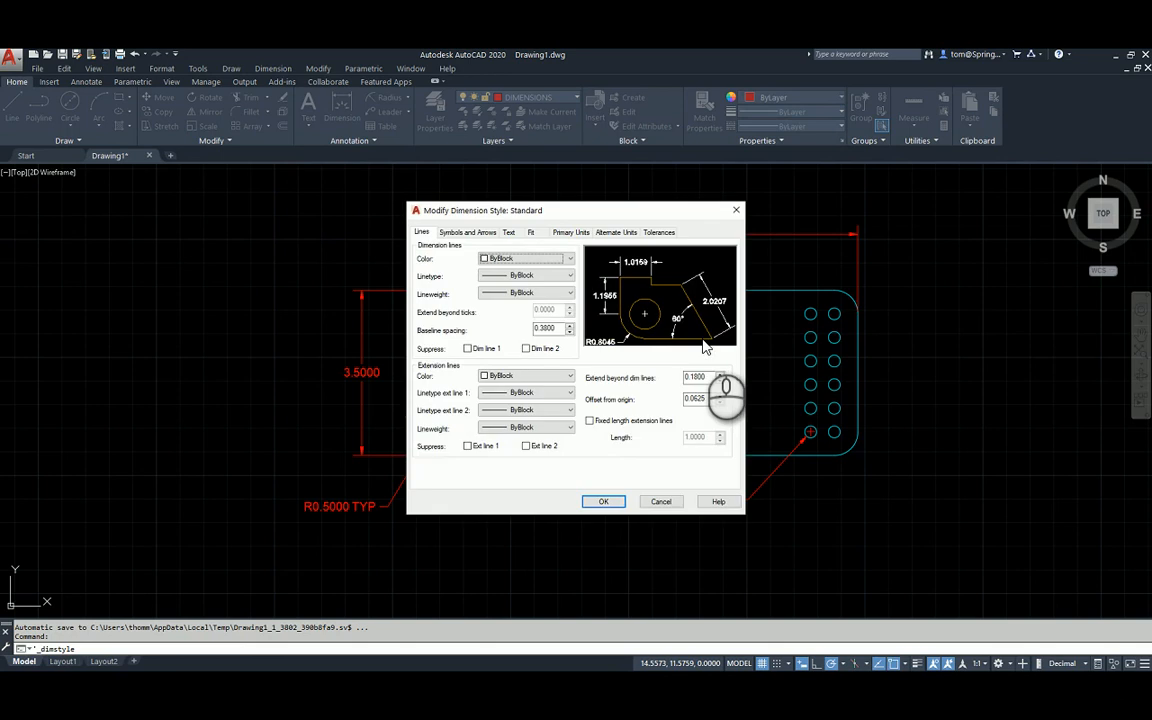
{"action": "left_click", "coordinate": [569, 233]}
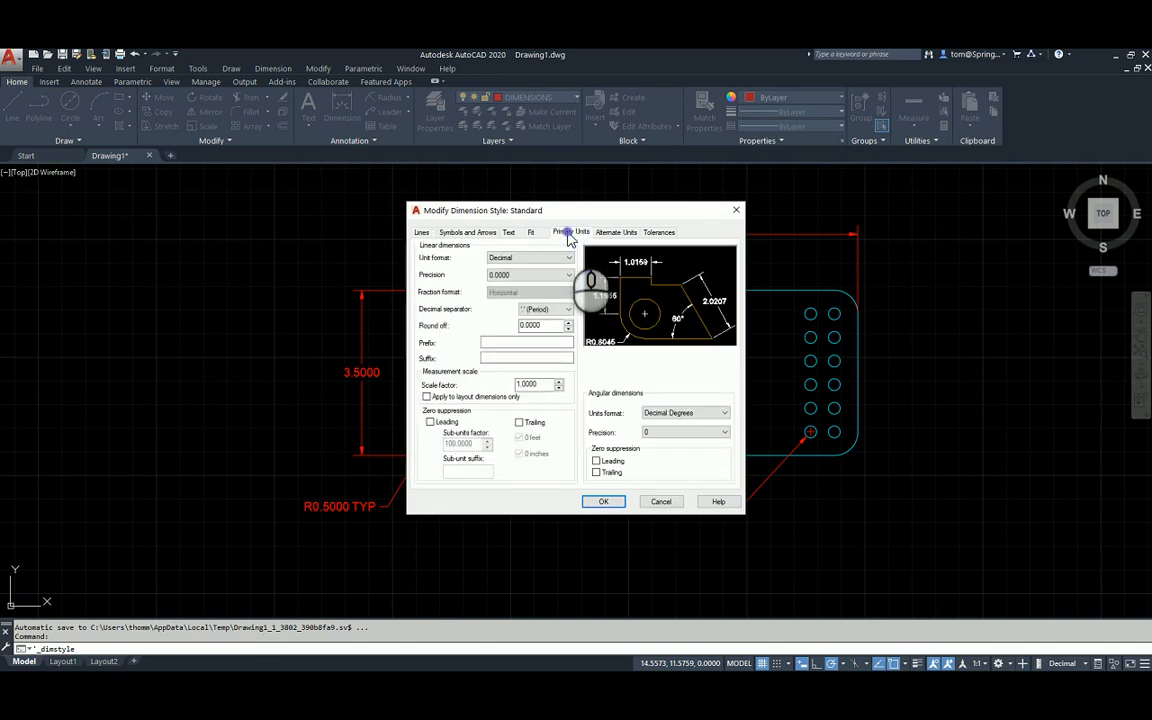
{"action": "left_click", "coordinate": [569, 274]}
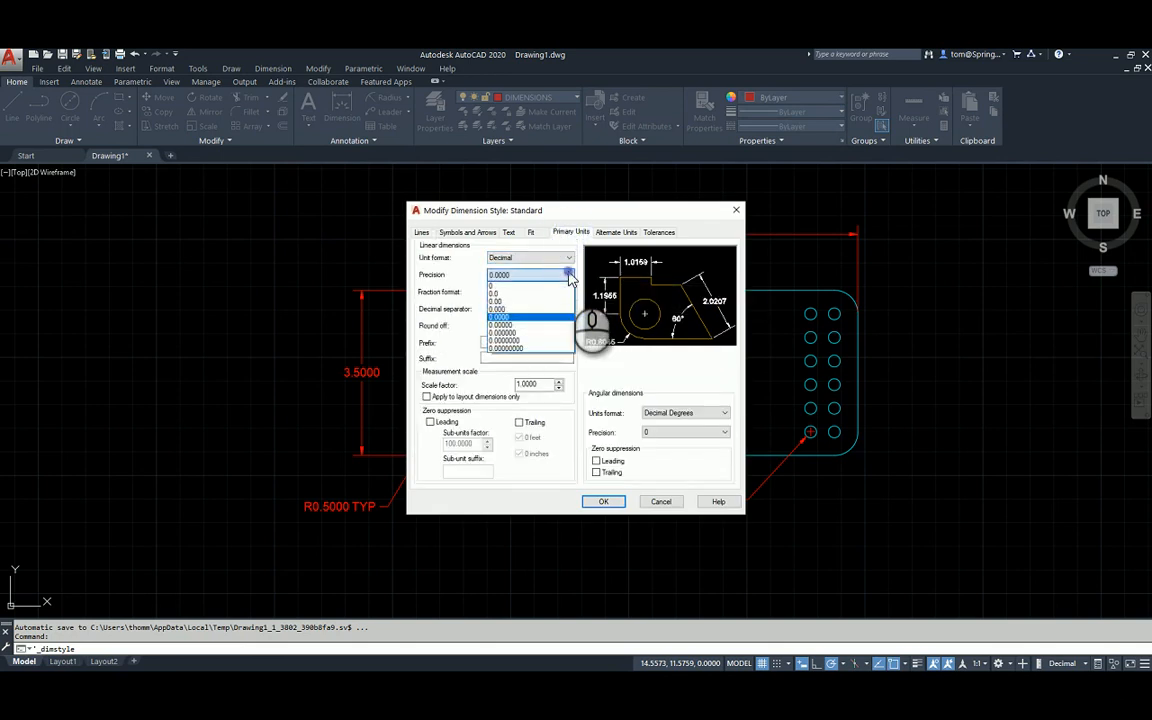
{"action": "left_click", "coordinate": [538, 304]}
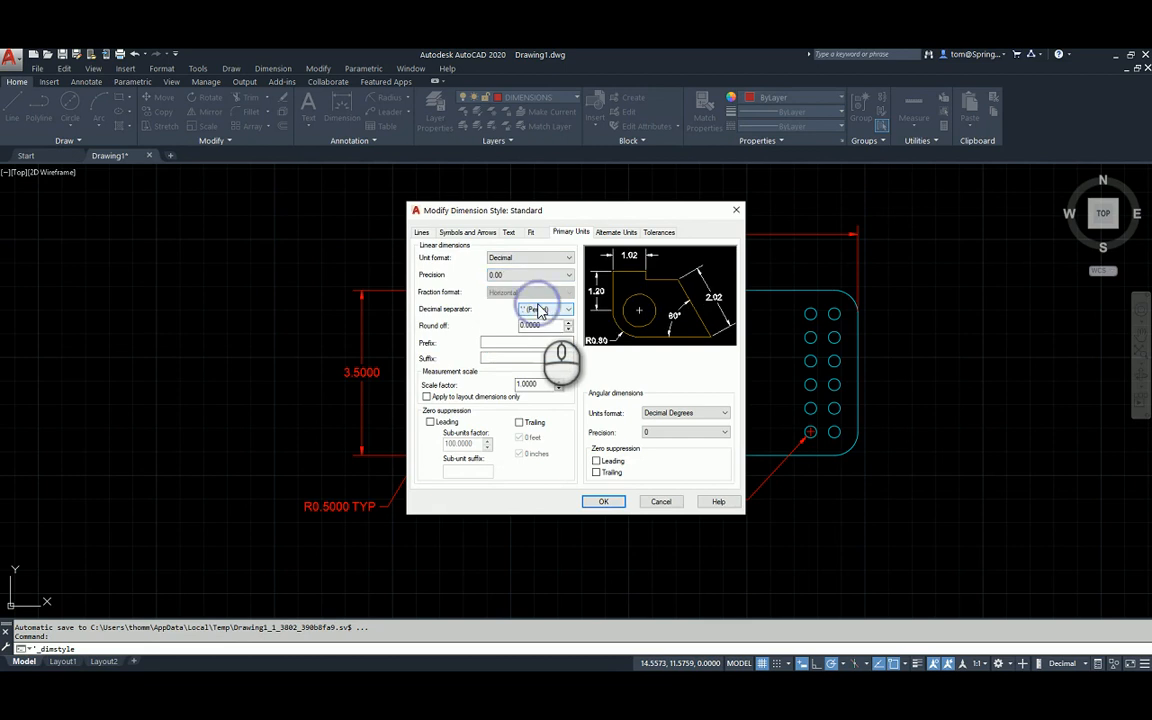
{"action": "left_click", "coordinate": [603, 503]}
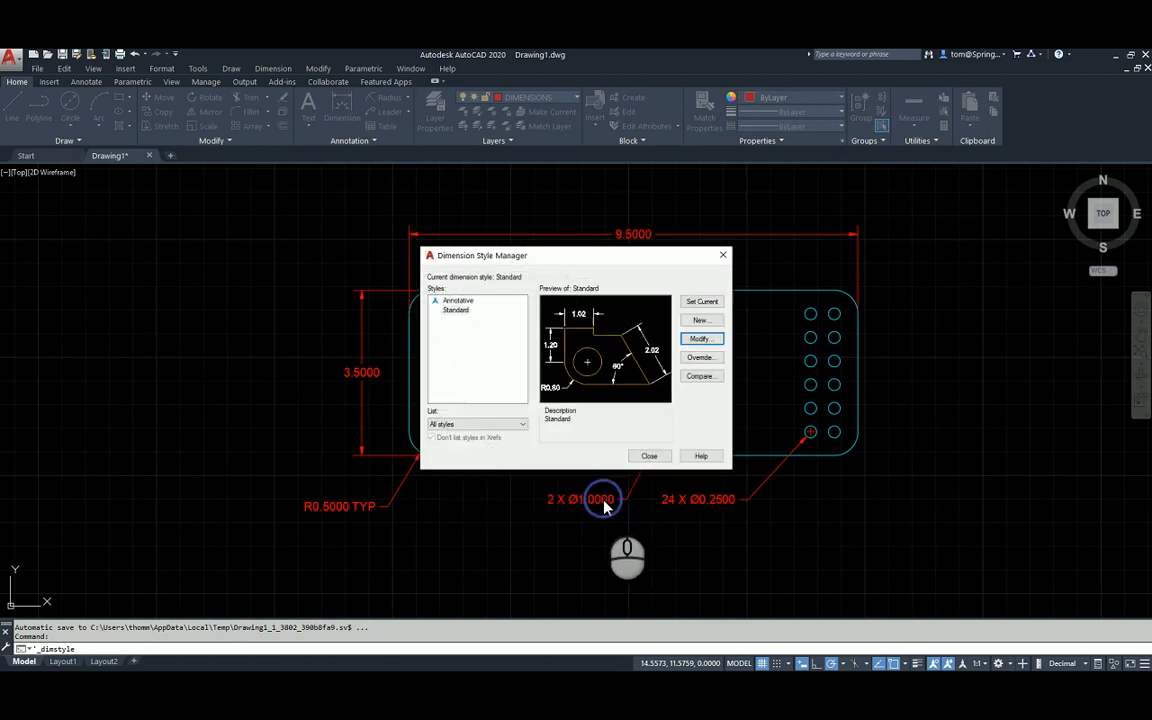
{"action": "left_click", "coordinate": [648, 457]}
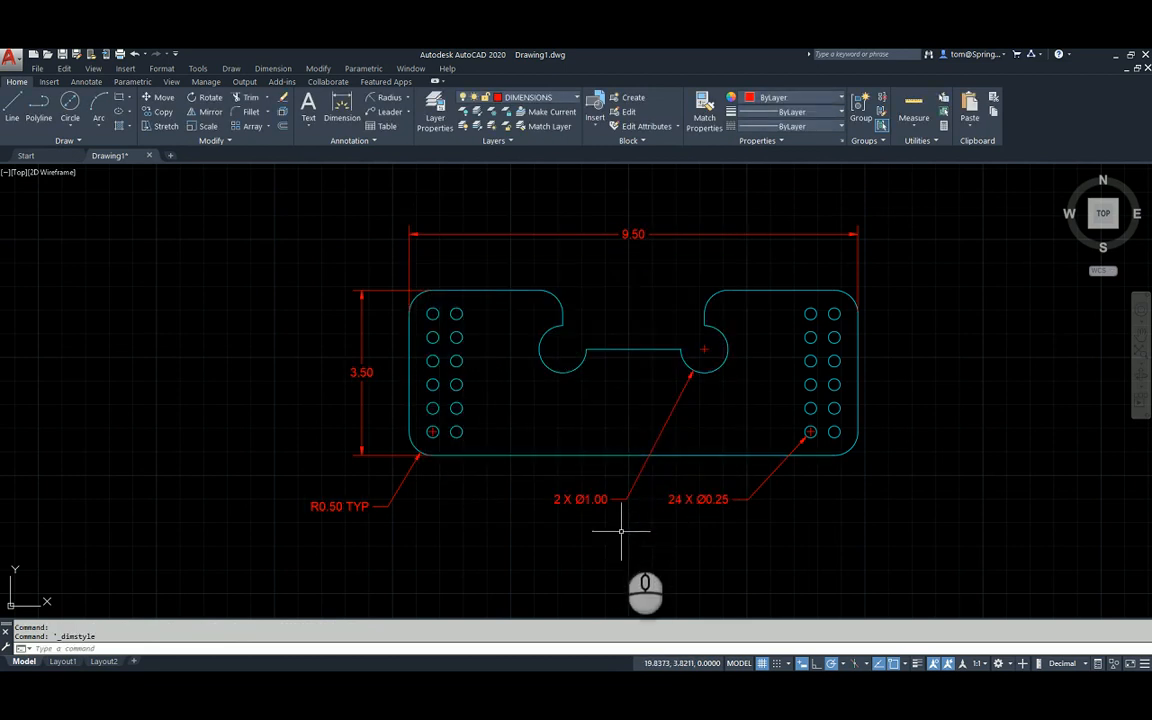
{"action": "middle_click_drag", "start_coordinate": [905, 521], "coordinate": [835, 522]}
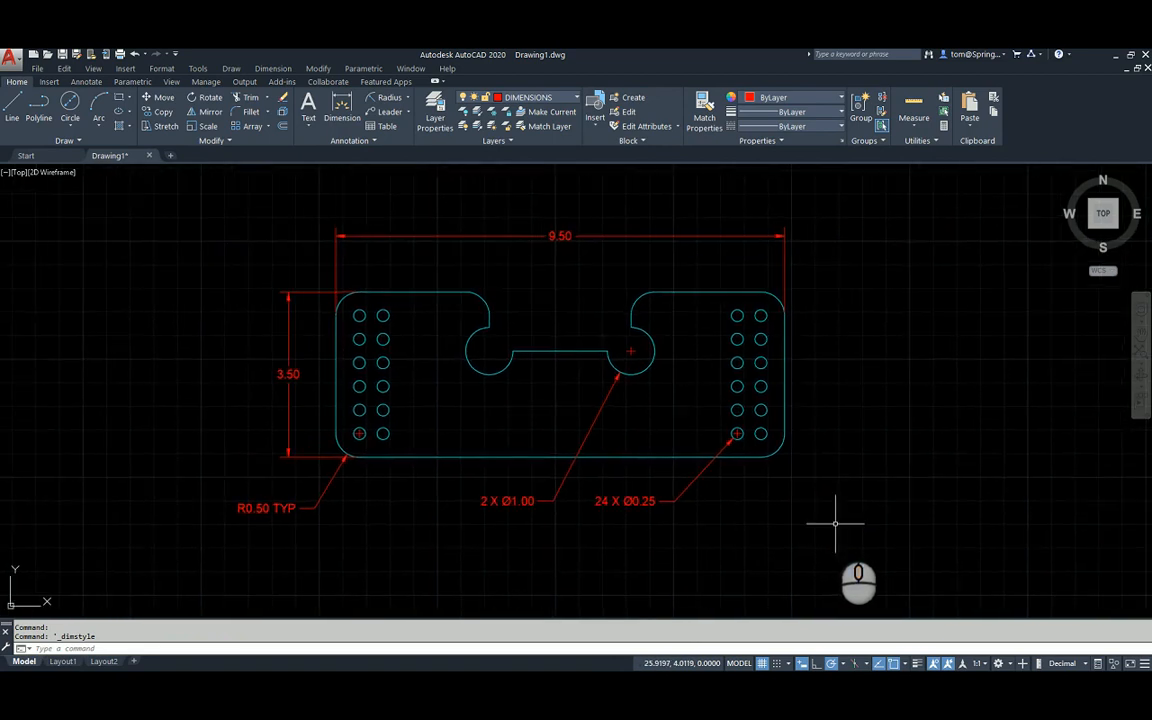